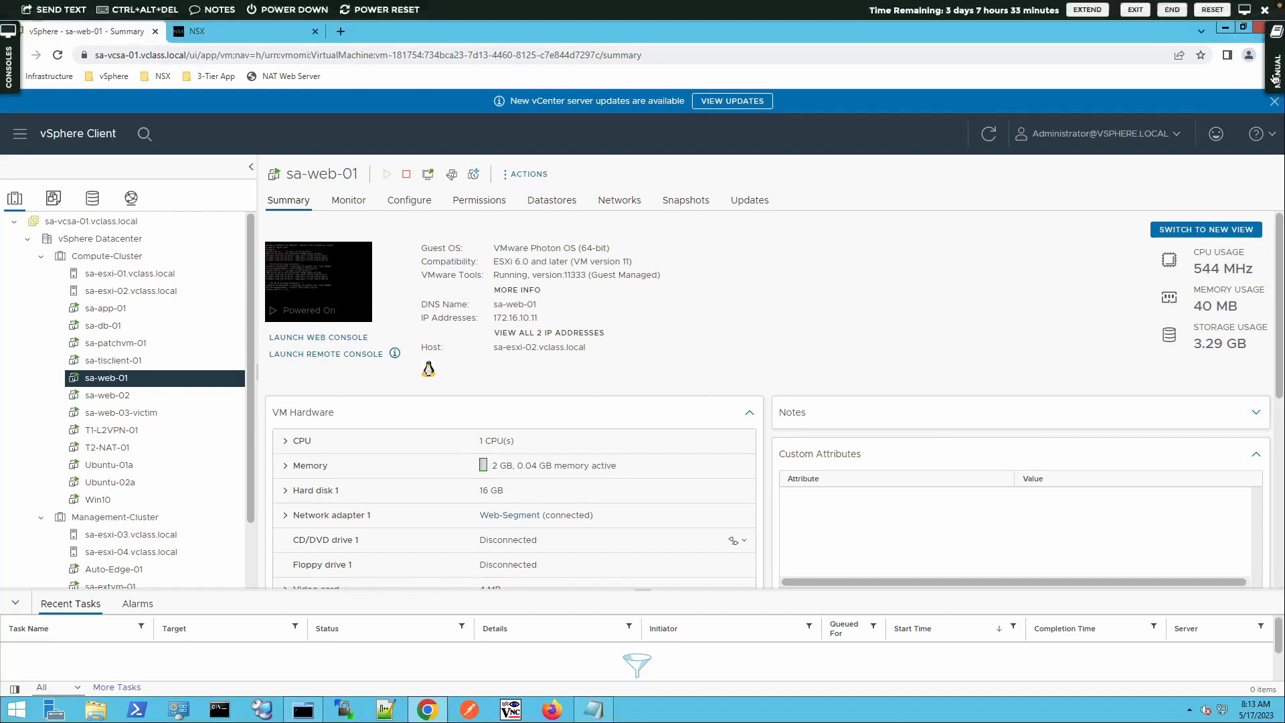
Review the lab objectives and enlarge the network topology diagram in the lab manual
{"action": "left_click", "coordinate": [1274, 79]}
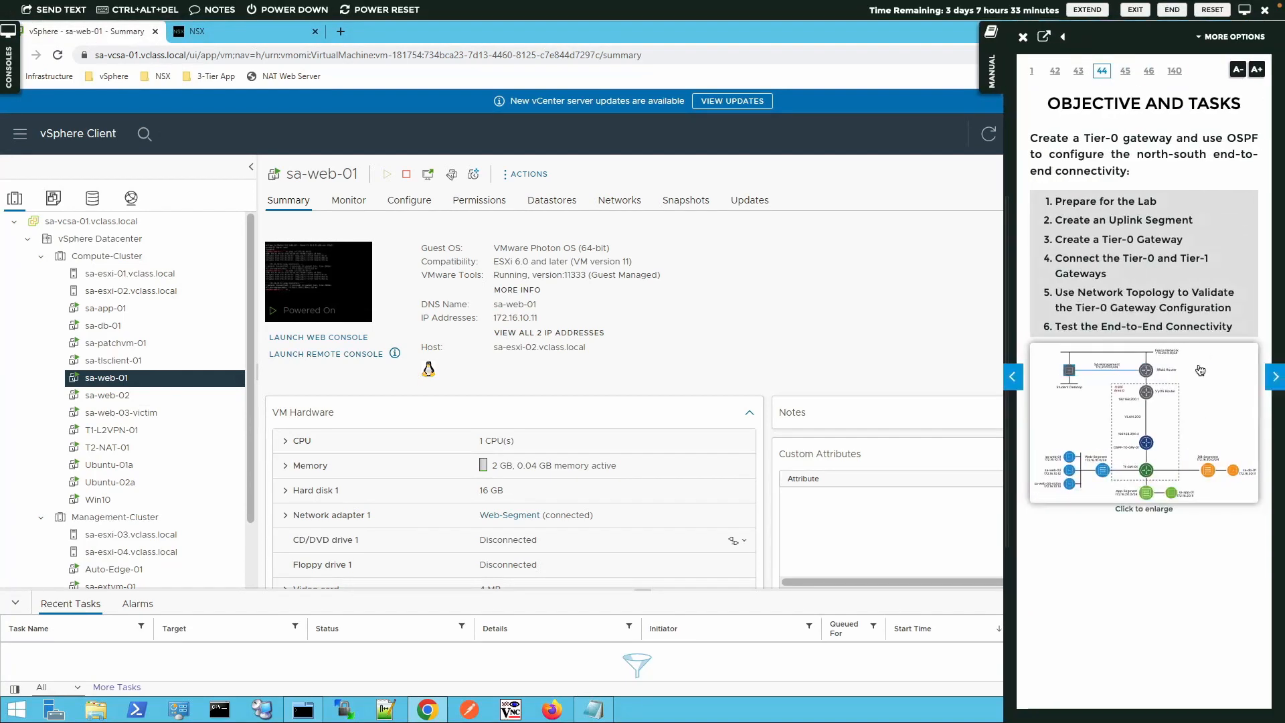
{"action": "left_click", "coordinate": [1185, 400]}
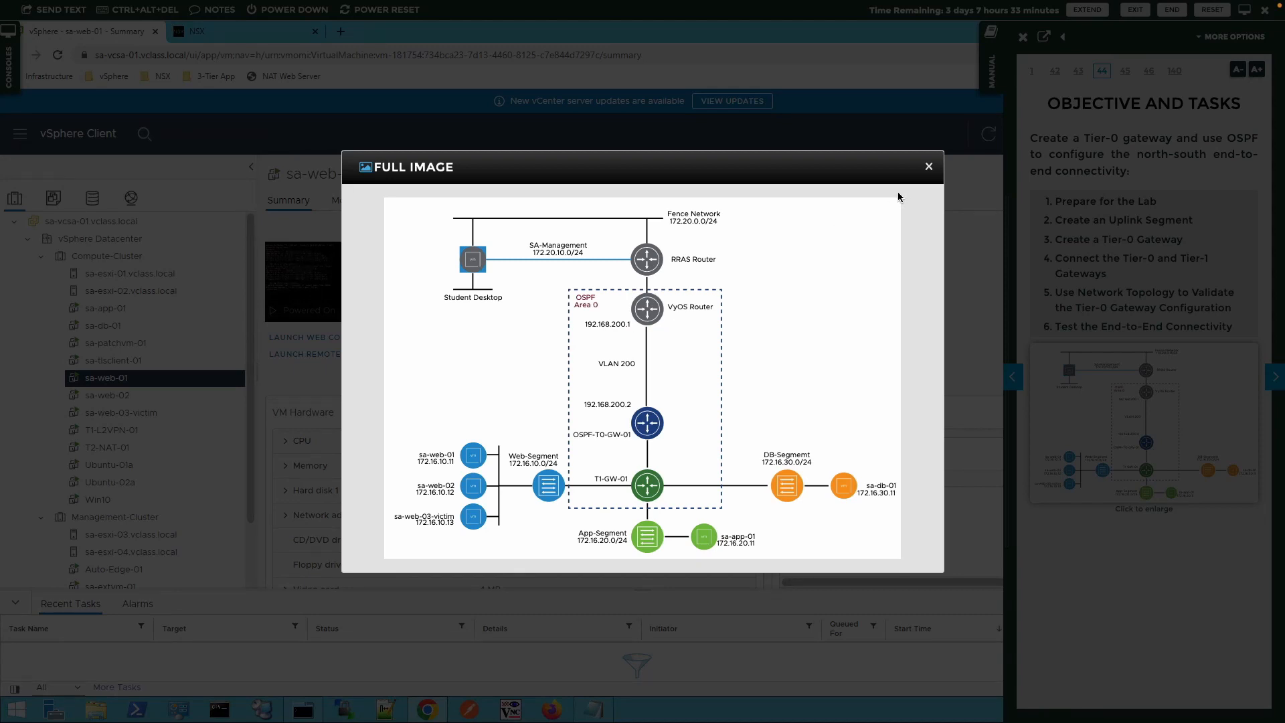
{"action": "left_click", "coordinate": [930, 167]}
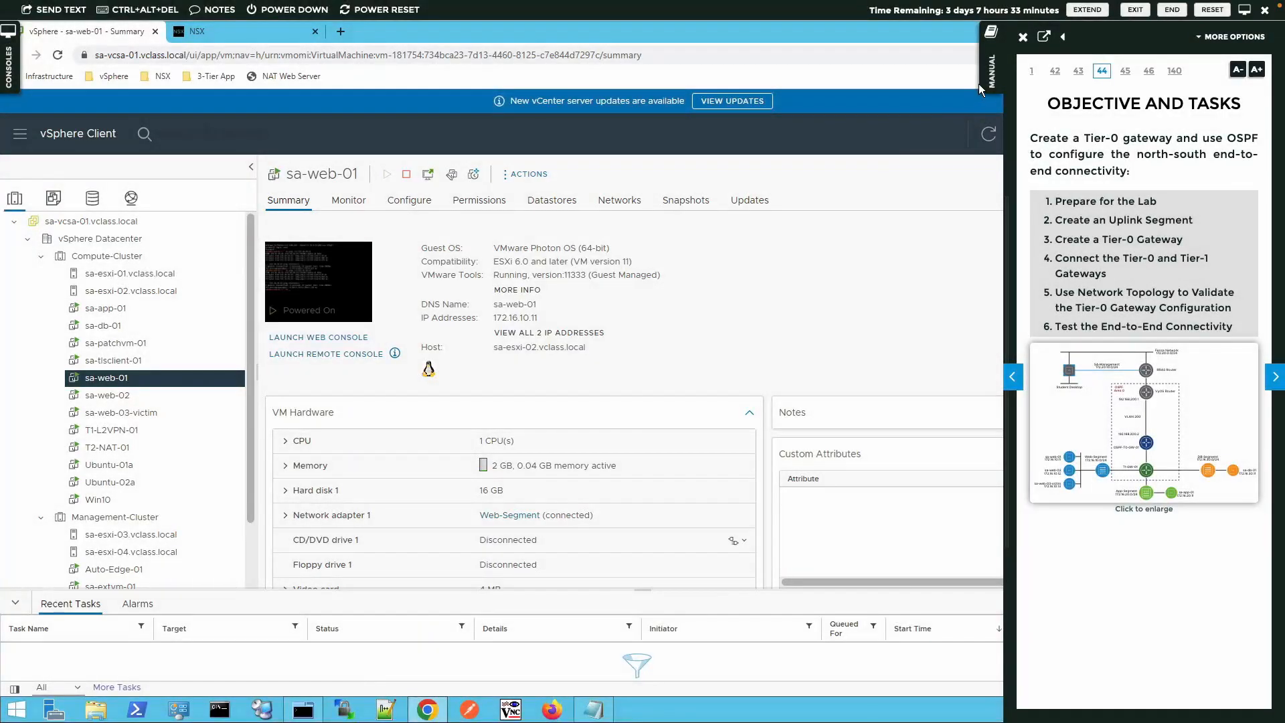
{"action": "left_click", "coordinate": [983, 79]}
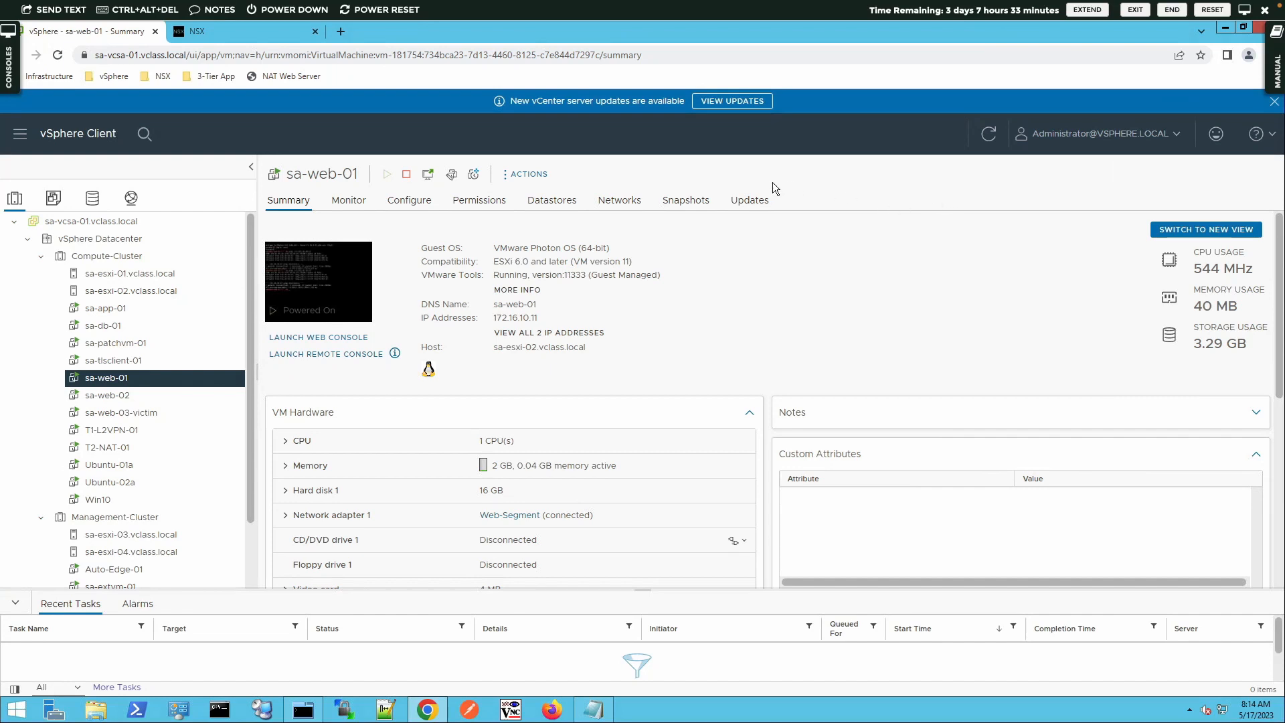
In the NSX tab, start a new segment named OSPF-Uplink
{"action": "left_click", "coordinate": [243, 38]}
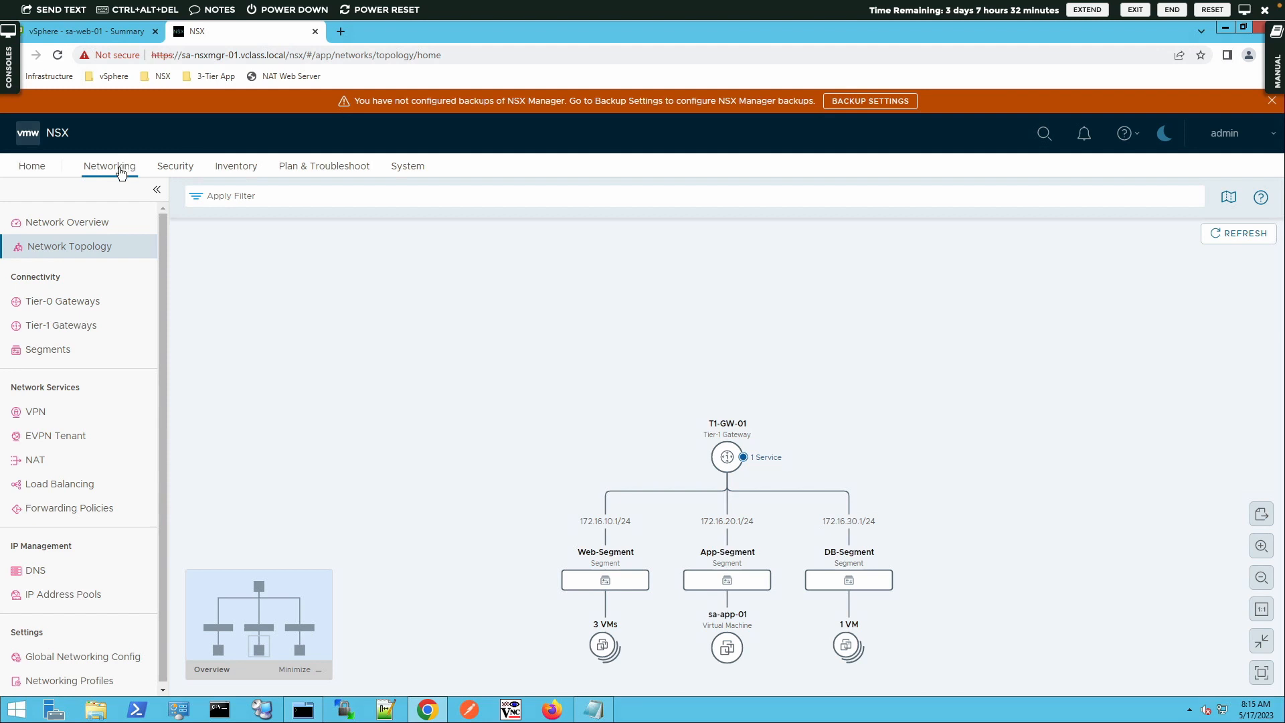
{"action": "left_click", "coordinate": [38, 349]}
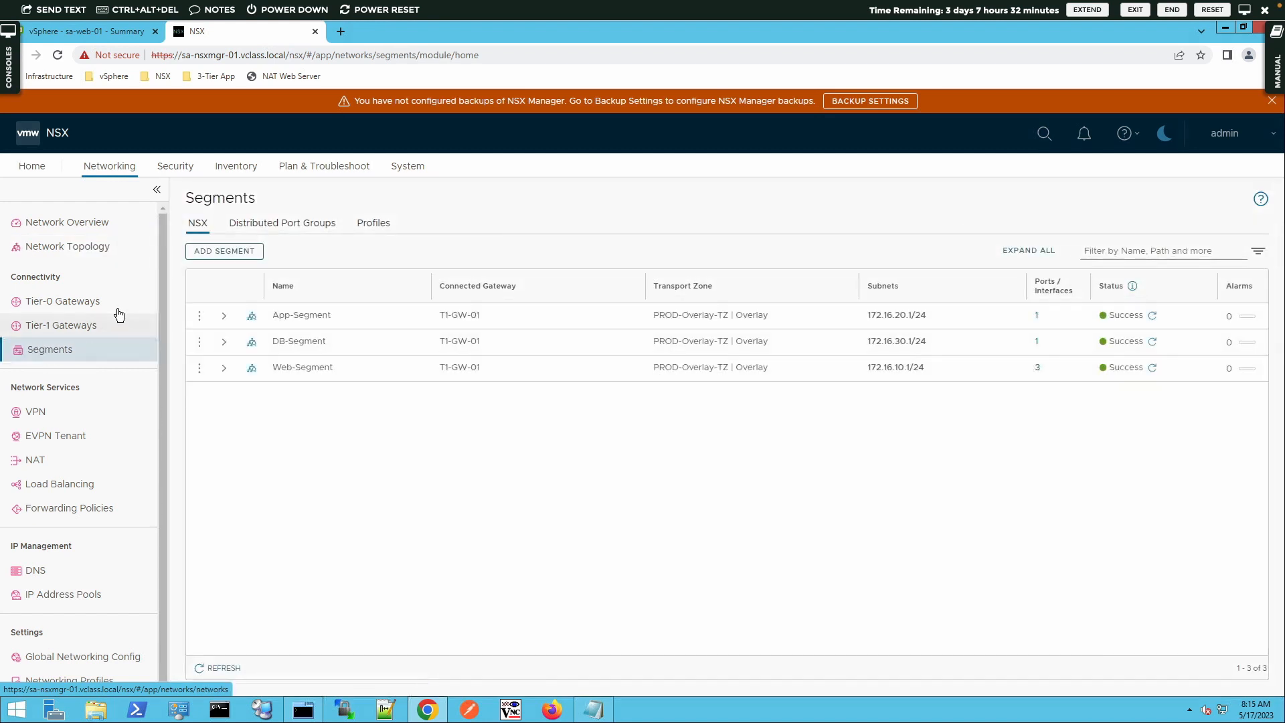
{"action": "left_click", "coordinate": [248, 252]}
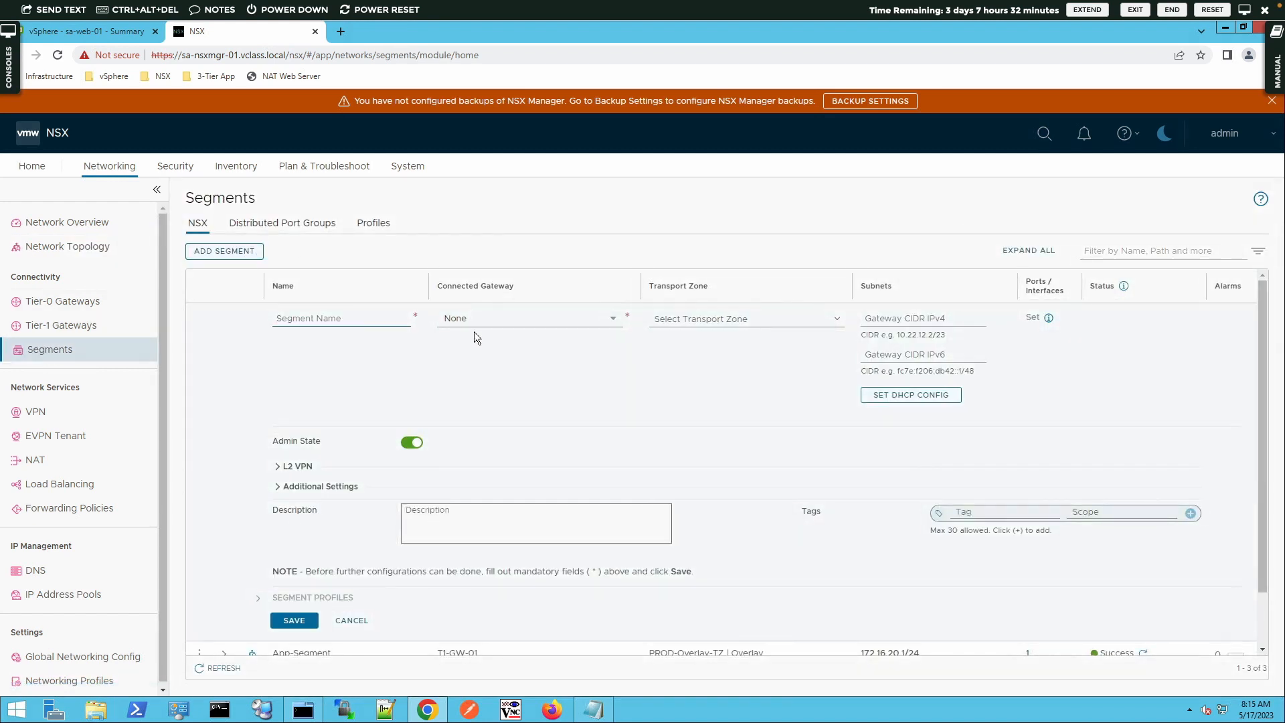
{"action": "left_click", "coordinate": [405, 322]}
{"action": "type", "text": "////"}
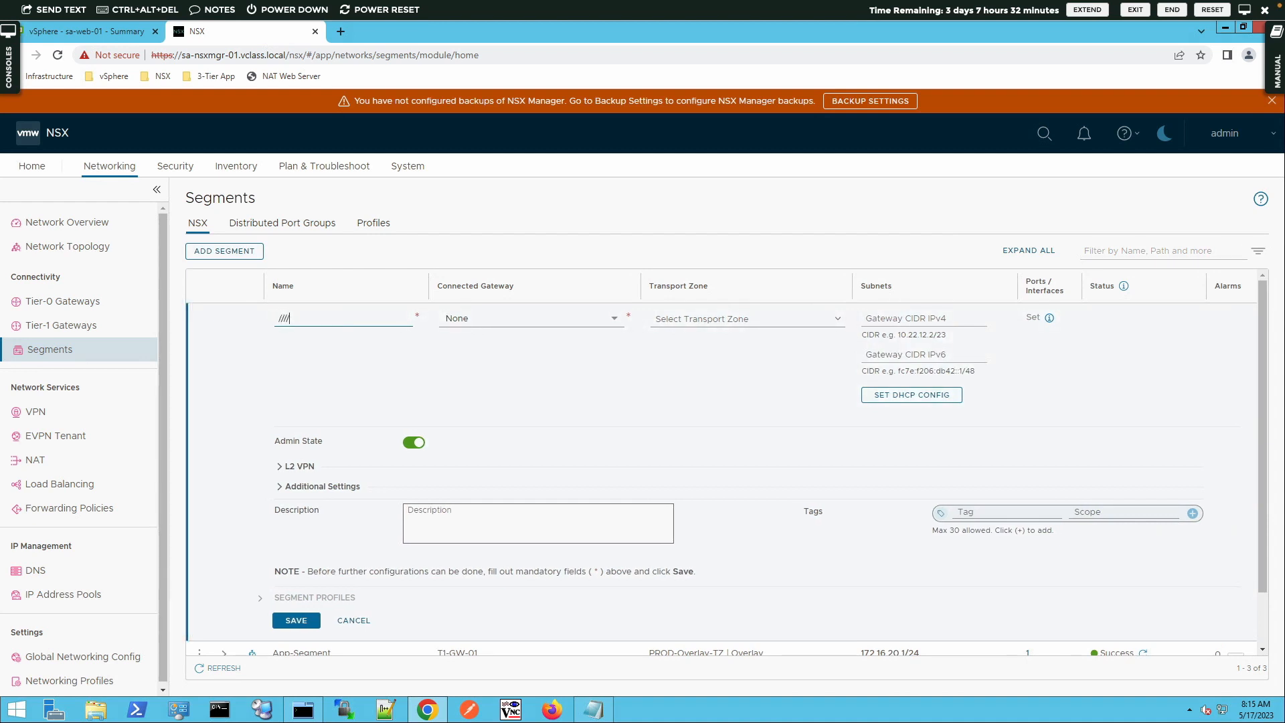
{"action": "key", "text": "BackSpace"}
{"action": "key", "text": "BackSpace"}
{"action": "key", "text": "BackSpace"}
{"action": "key", "text": "BackSpace"}
{"action": "type", "text": "OSPF-"}
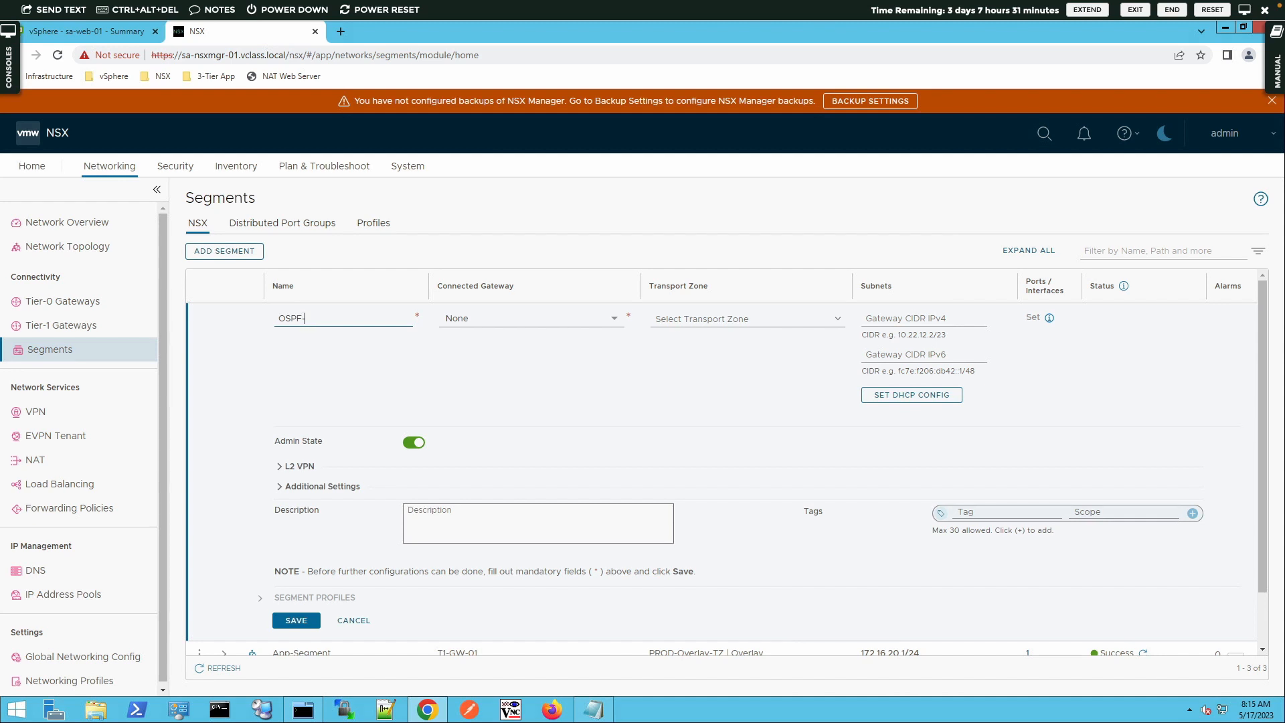
{"action": "type", "text": "Uplink"}
Set the segment's transport zone to PROD-VLAN-TZ and VLAN to 200, then save it without further configuration
{"action": "key", "text": "Tab"}
{"action": "key", "text": "Tab"}
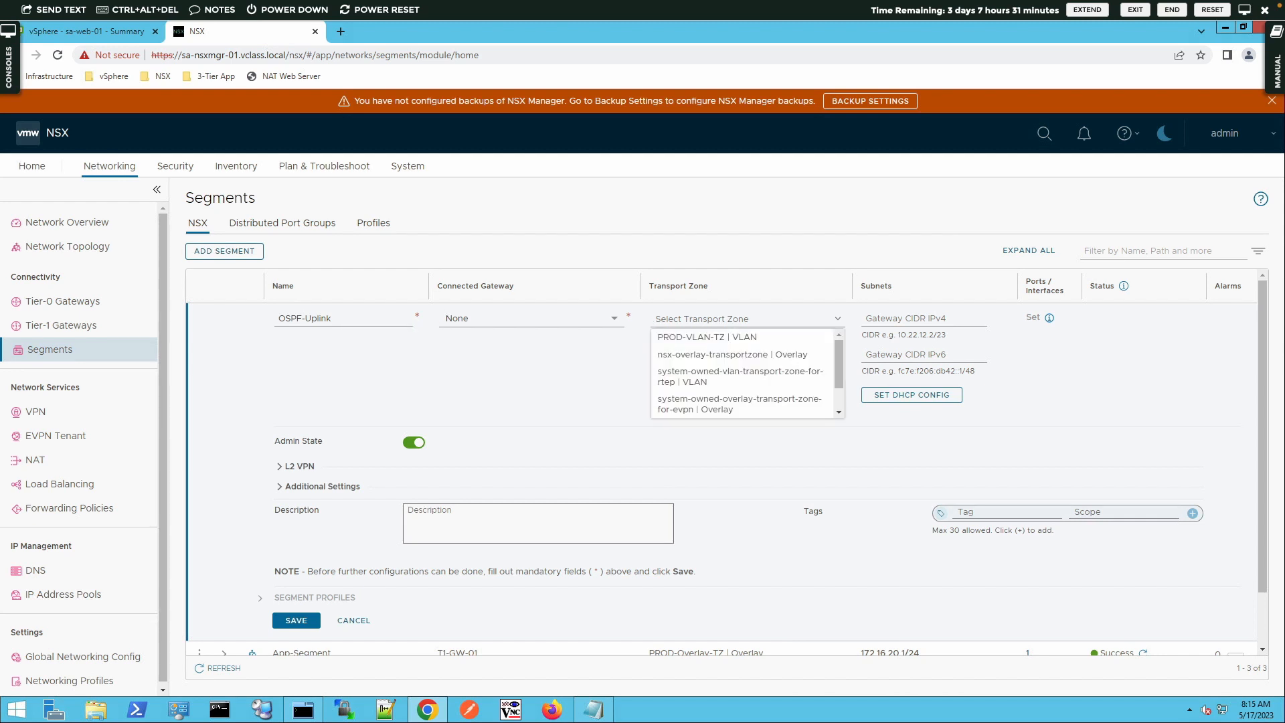
{"action": "left_click", "coordinate": [680, 335]}
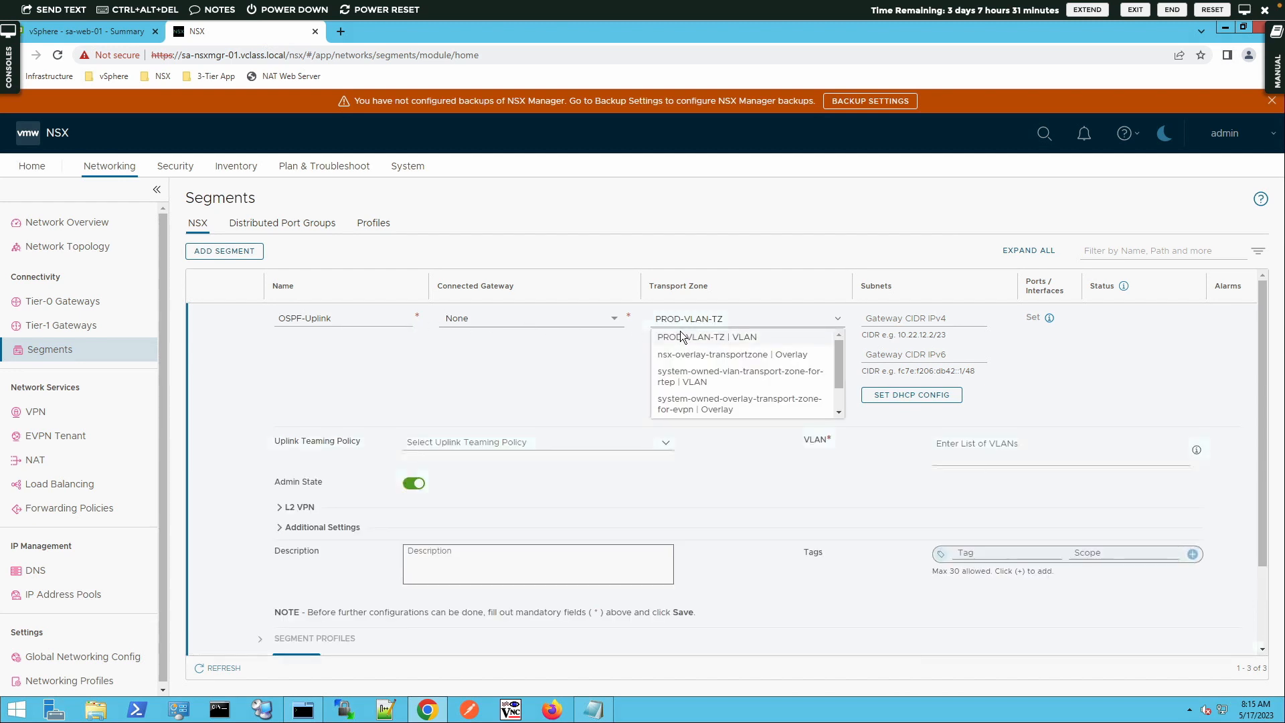
{"action": "left_click", "coordinate": [974, 458]}
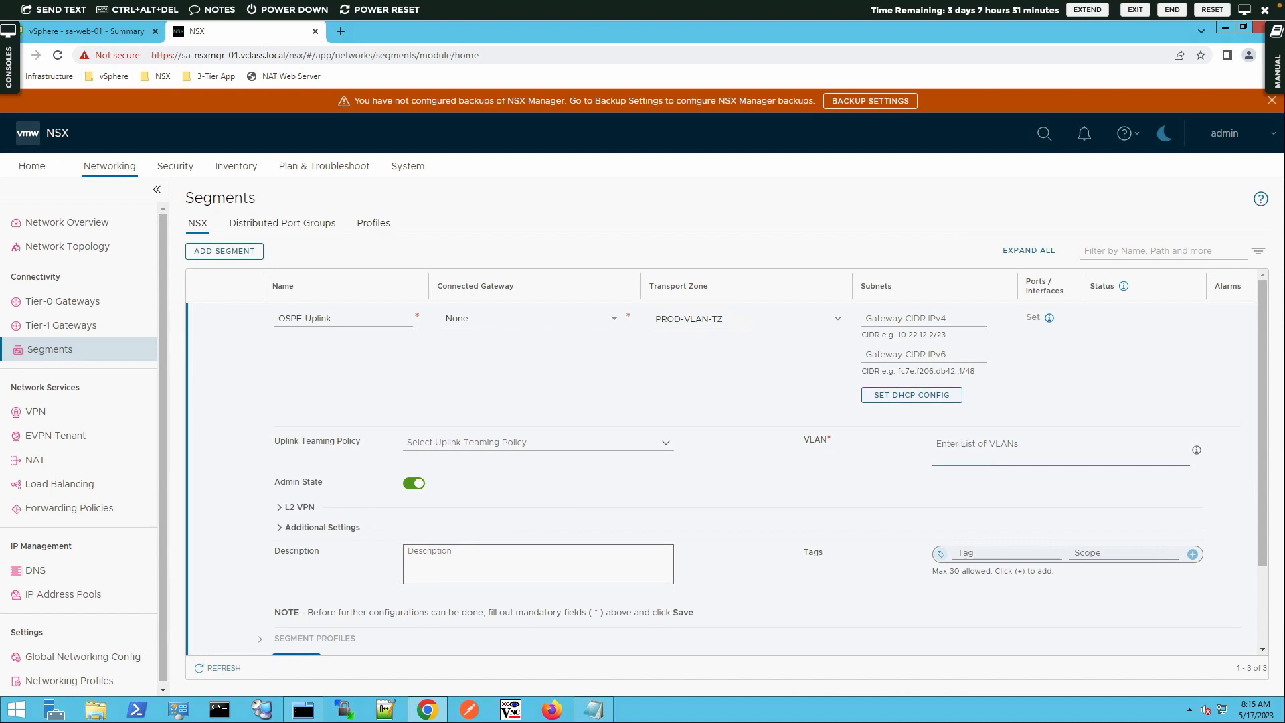
{"action": "type", "text": "200"}
{"action": "key", "text": "Tab"}
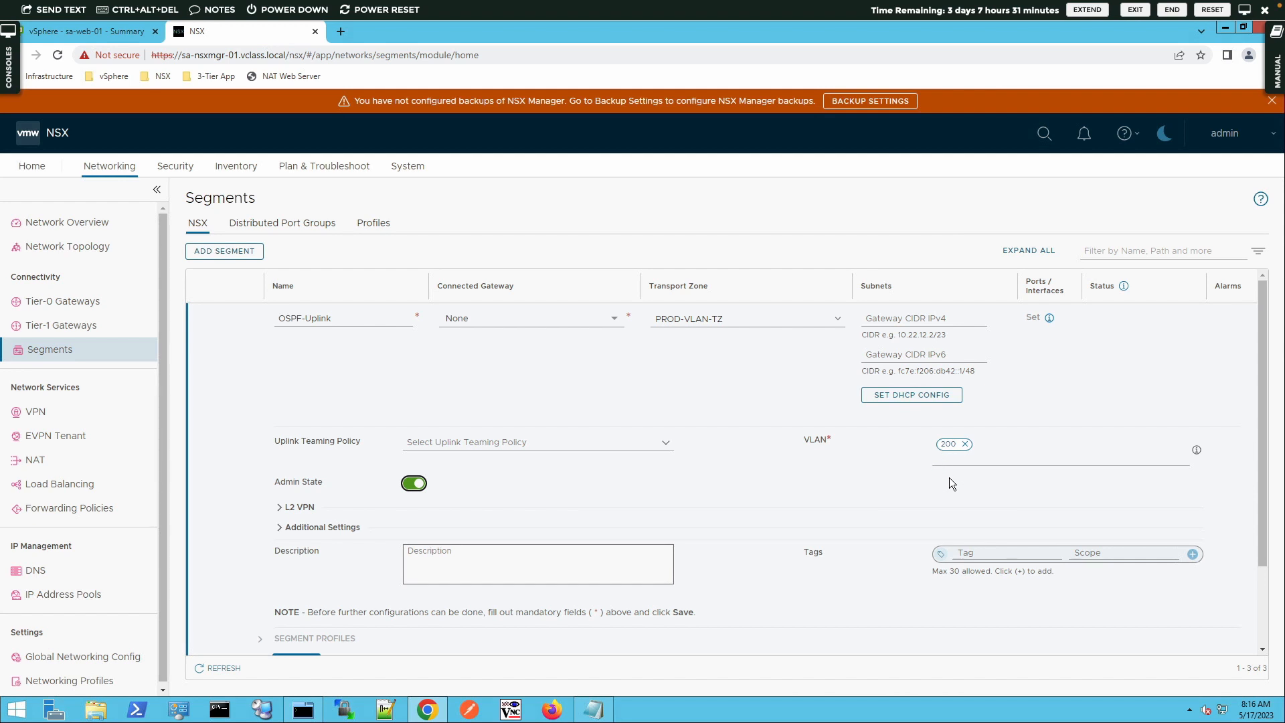
{"action": "scroll", "coordinate": [954, 479], "scroll_direction": "down", "scroll_amount": 3}
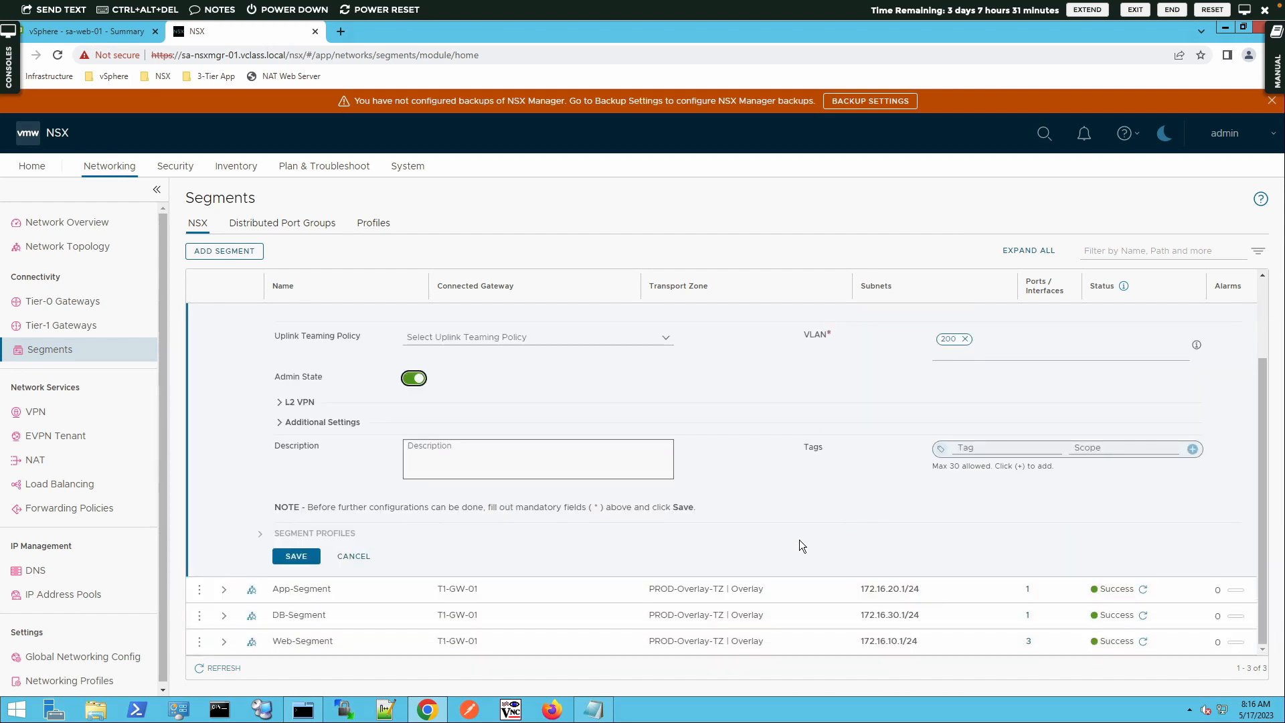
{"action": "left_click", "coordinate": [292, 557]}
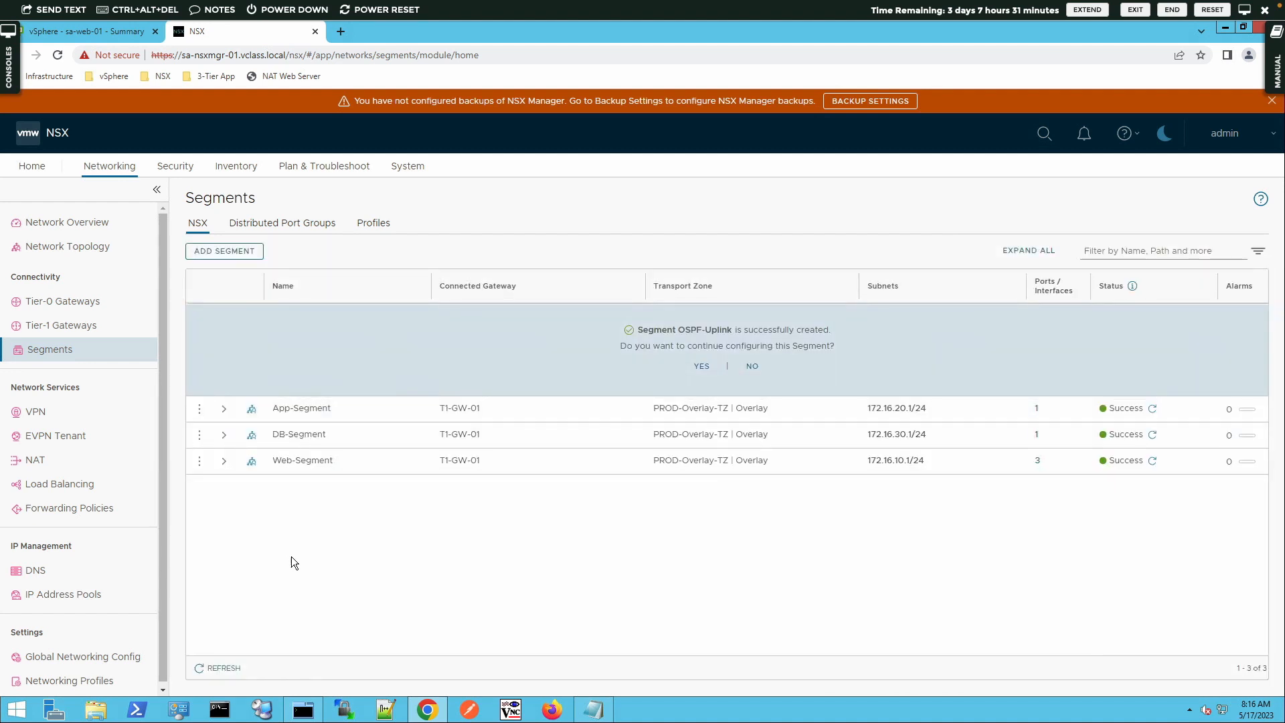
{"action": "left_click", "coordinate": [750, 367]}
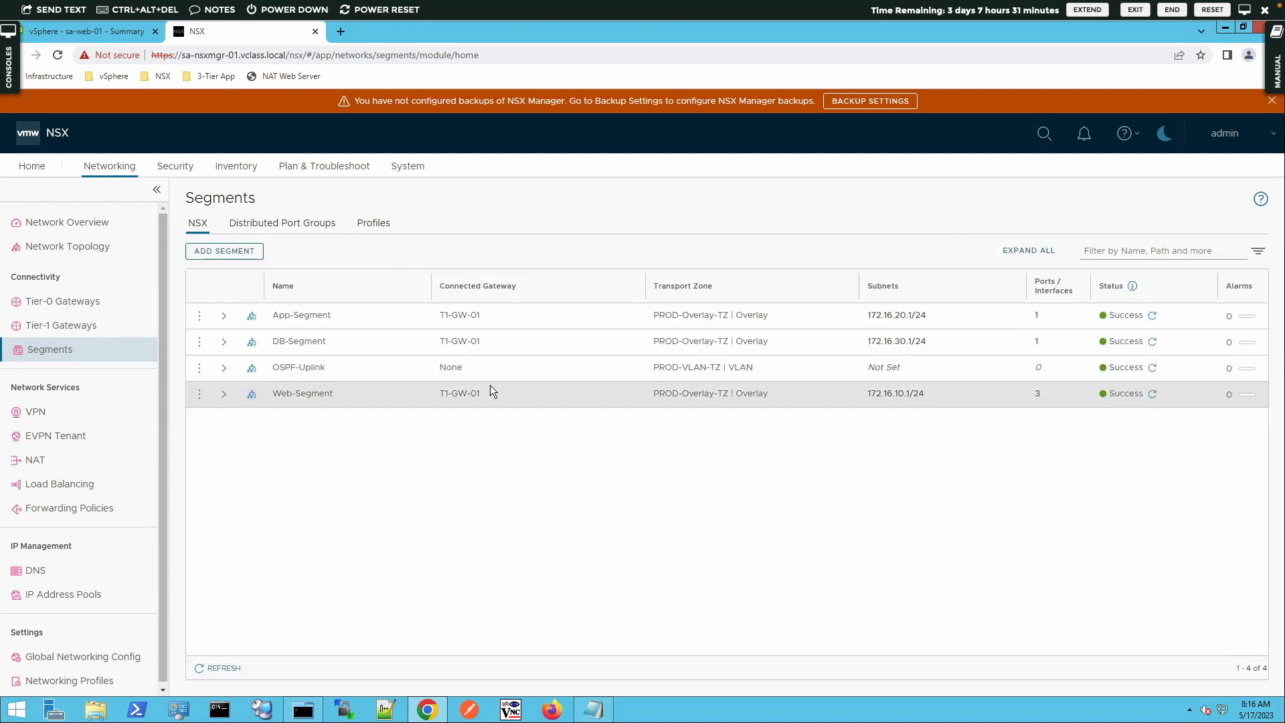
Add a Tier-0 gateway named OSPF-T0-GW-01 with the description "Tier 0 gateway with OSPF for vClass Lab"
{"action": "left_click", "coordinate": [62, 301]}
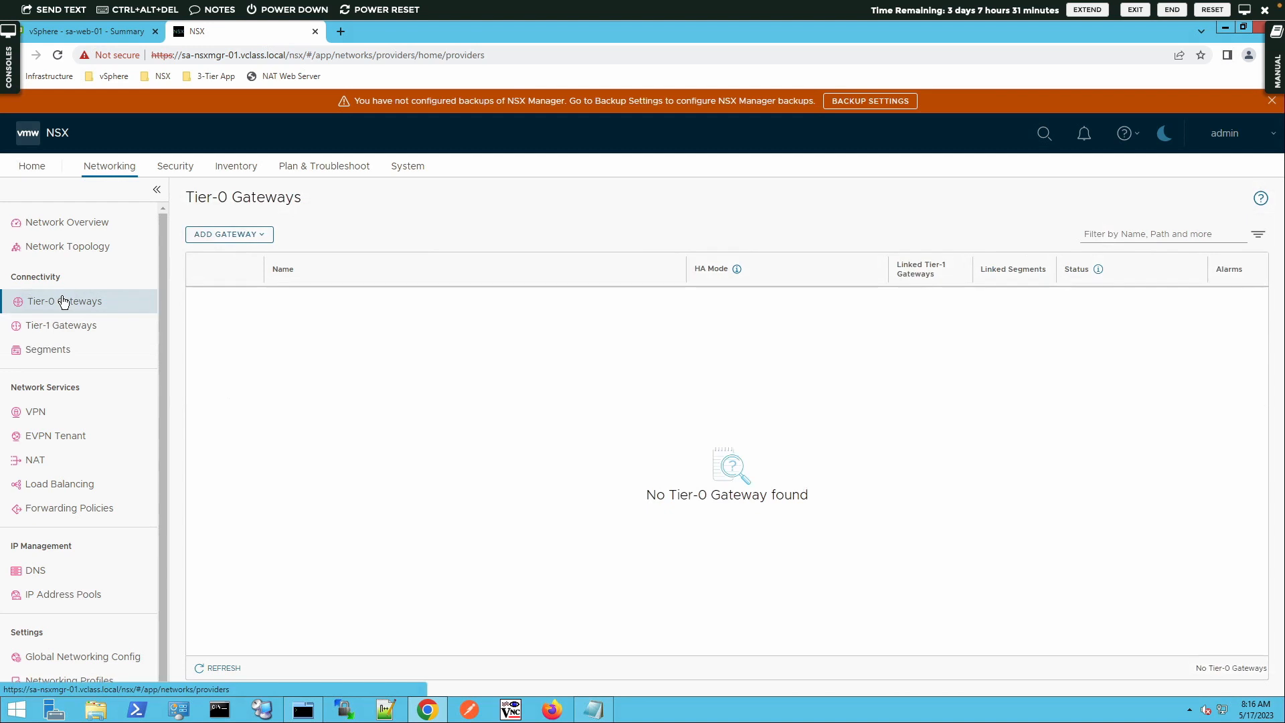
{"action": "left_click", "coordinate": [265, 239]}
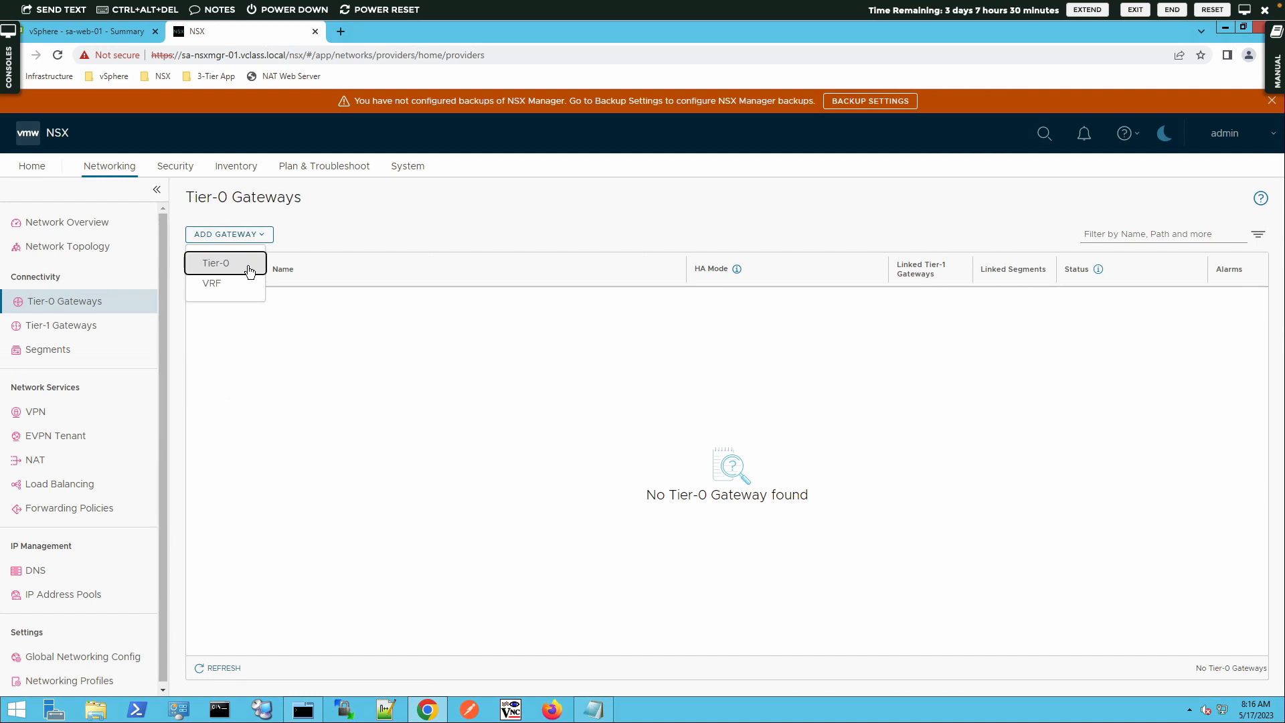
{"action": "left_click", "coordinate": [248, 266]}
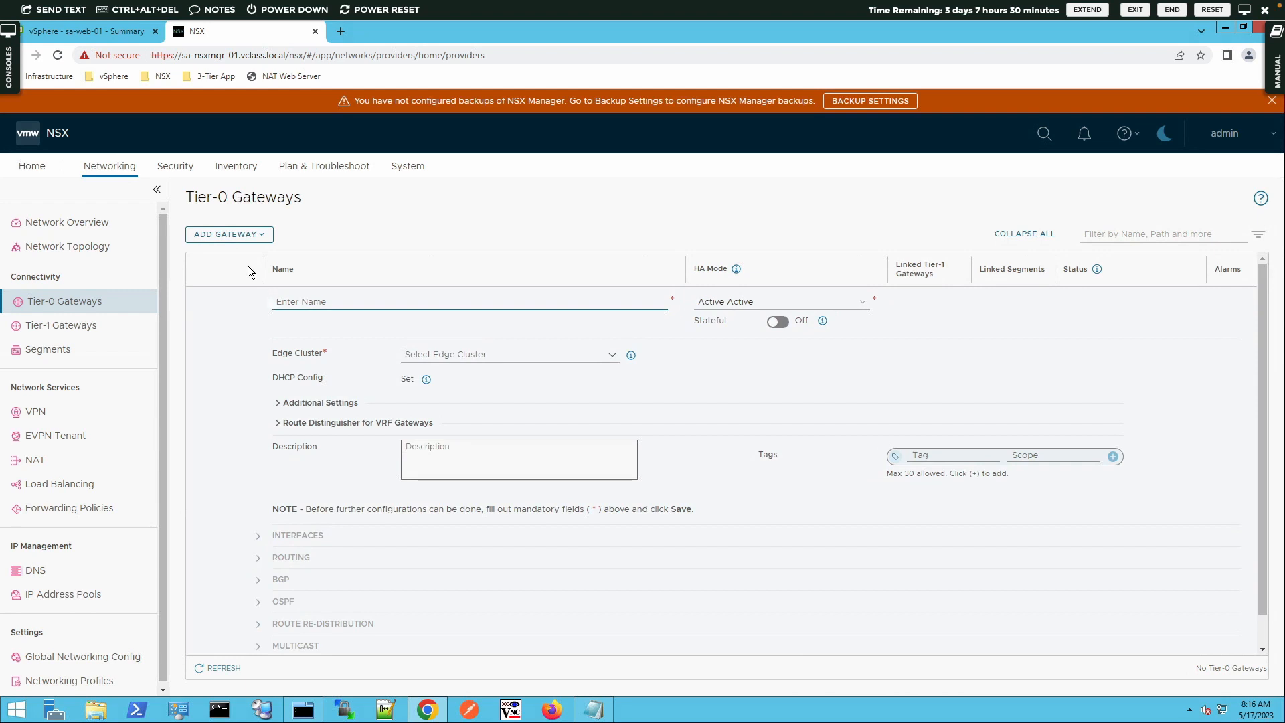
{"action": "type", "text": "OSPF"}
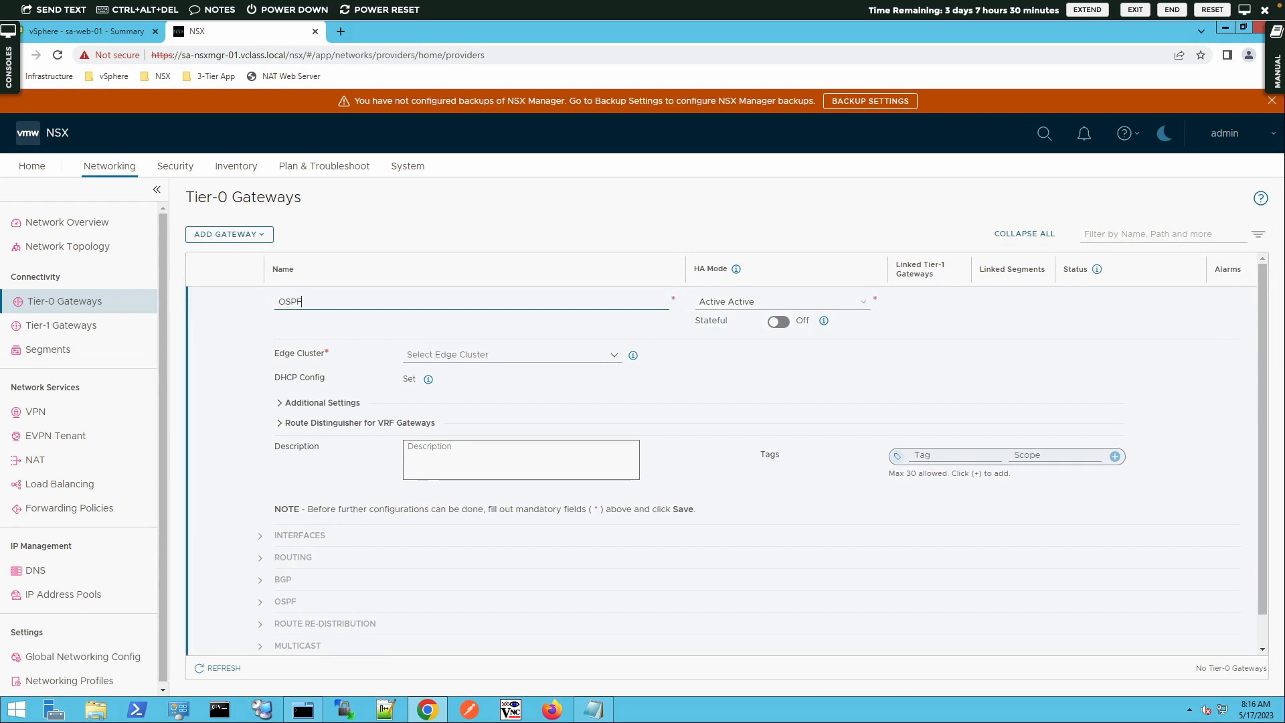
{"action": "type", "text": "-T0-GW-01"}
{"action": "left_click", "coordinate": [448, 449]}
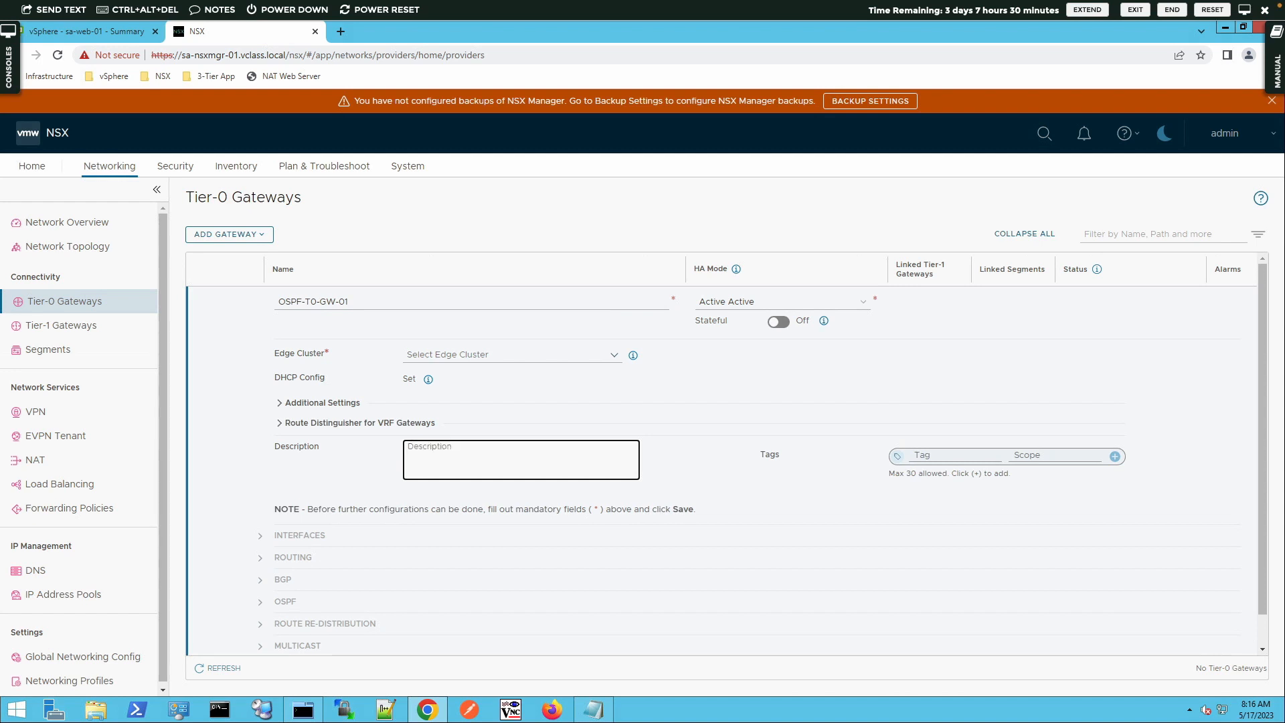
{"action": "type", "text": "Tier 0"}
{"action": "type", "text": "gateway with OSPF for vClass Lab"}
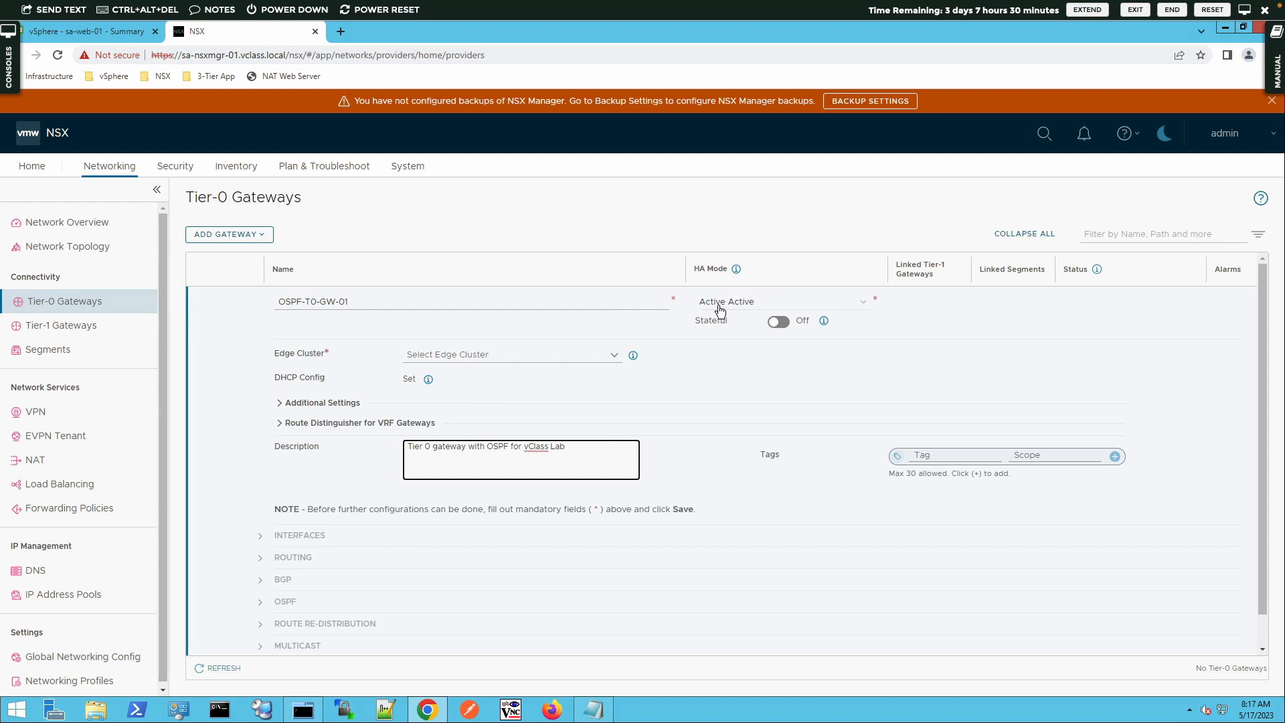
Assign Edge-Cluster-01 to the gateway and save it, choosing to continue configuring
{"action": "left_click", "coordinate": [614, 356]}
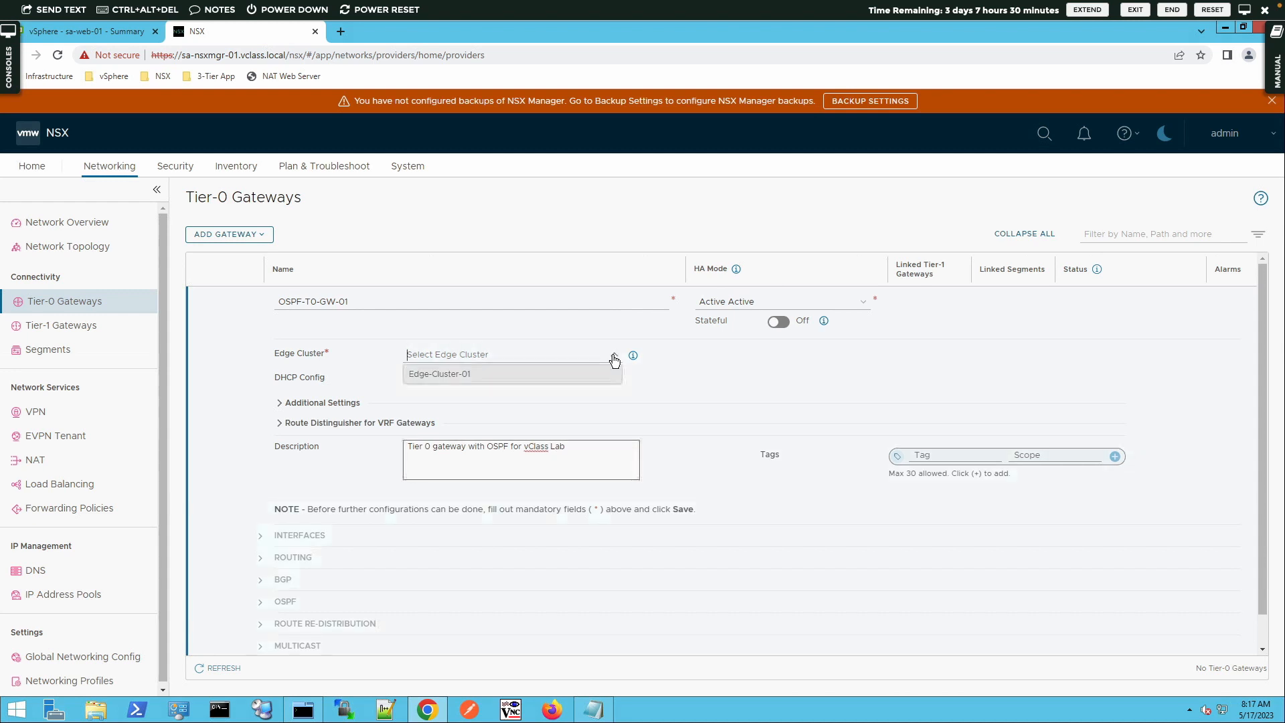
{"action": "left_click", "coordinate": [580, 377]}
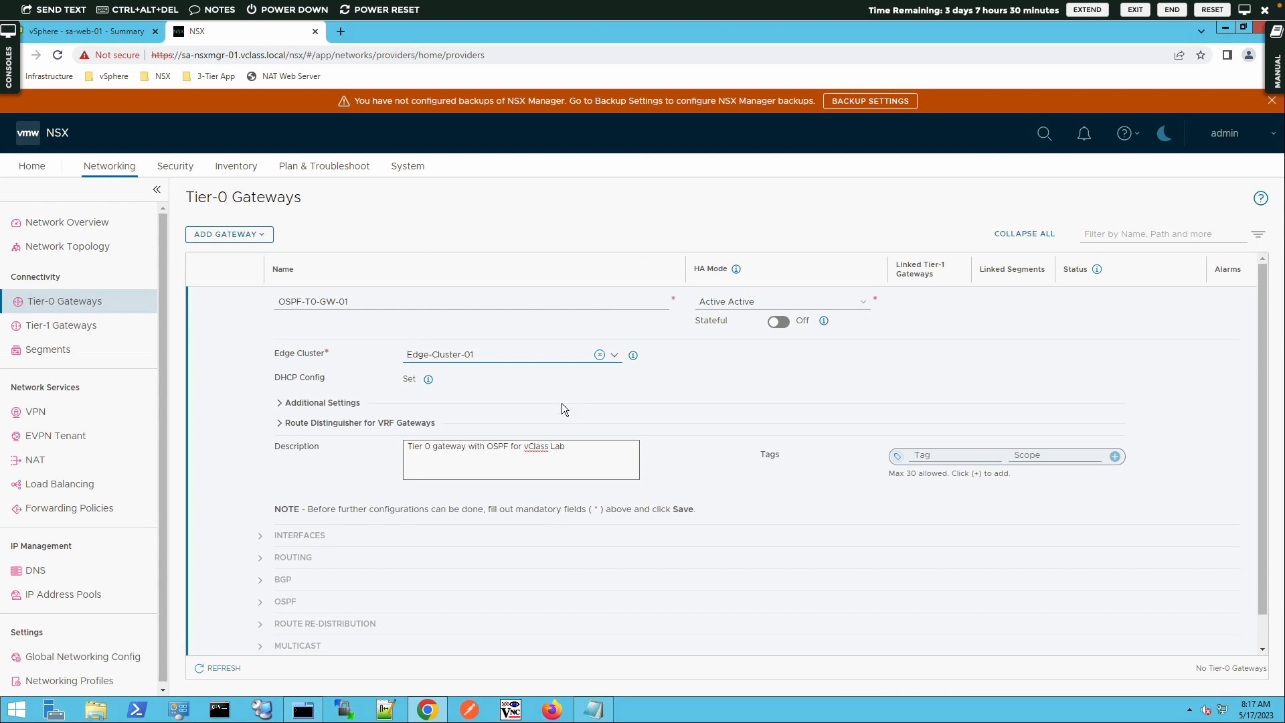
{"action": "scroll", "coordinate": [423, 595], "scroll_direction": "down", "scroll_amount": 1}
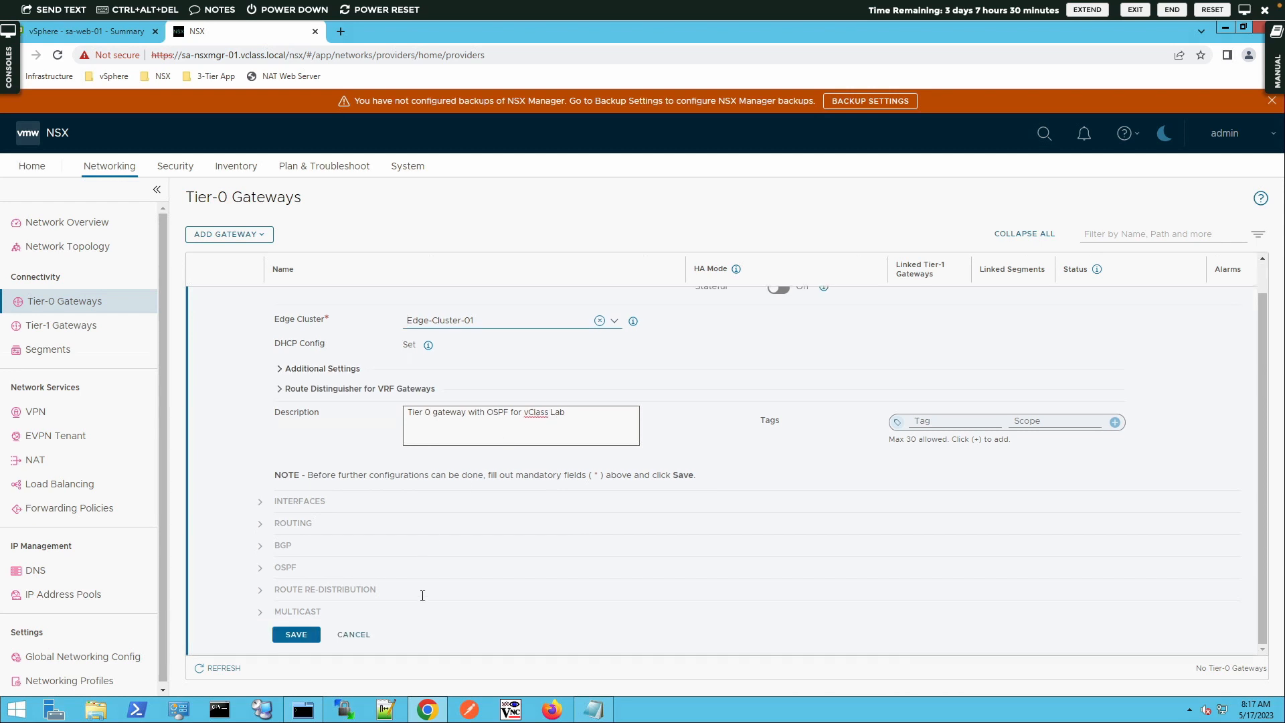
{"action": "left_click", "coordinate": [300, 634]}
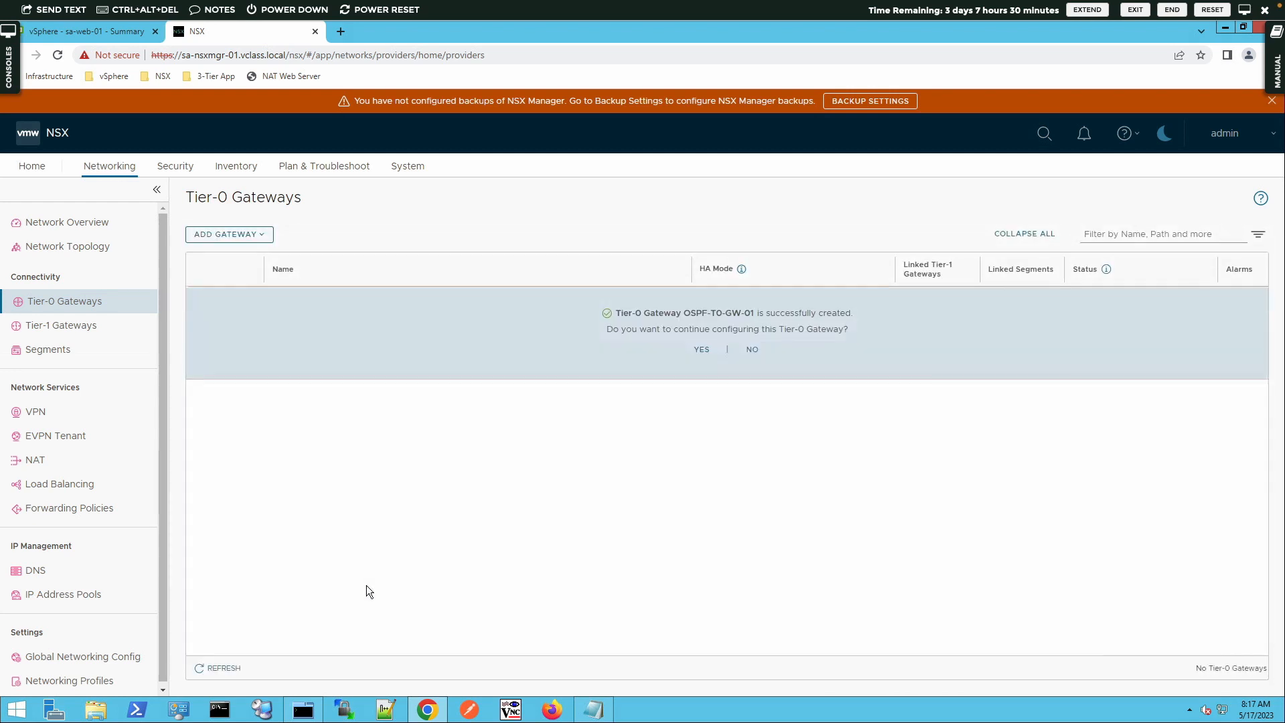
{"action": "left_click", "coordinate": [700, 350]}
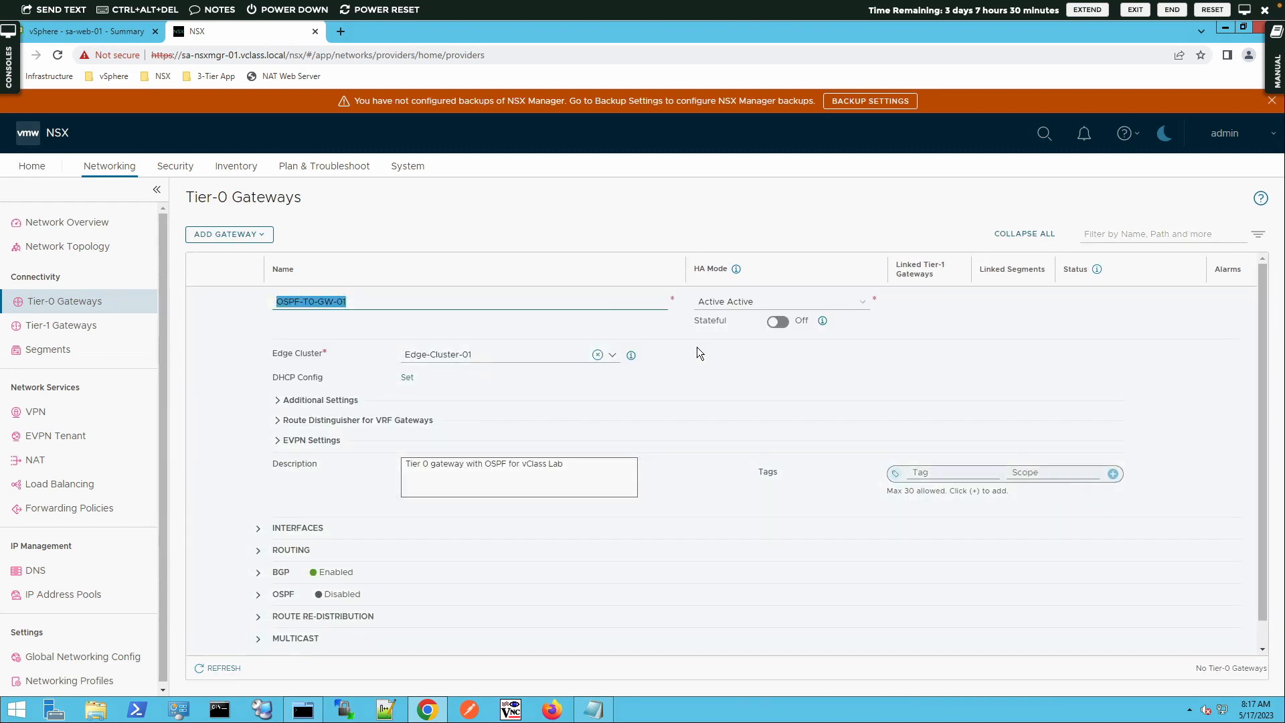
Add a new external interface named OSPF-Uplink to the Tier-0 gateway
{"action": "left_click", "coordinate": [259, 533]}
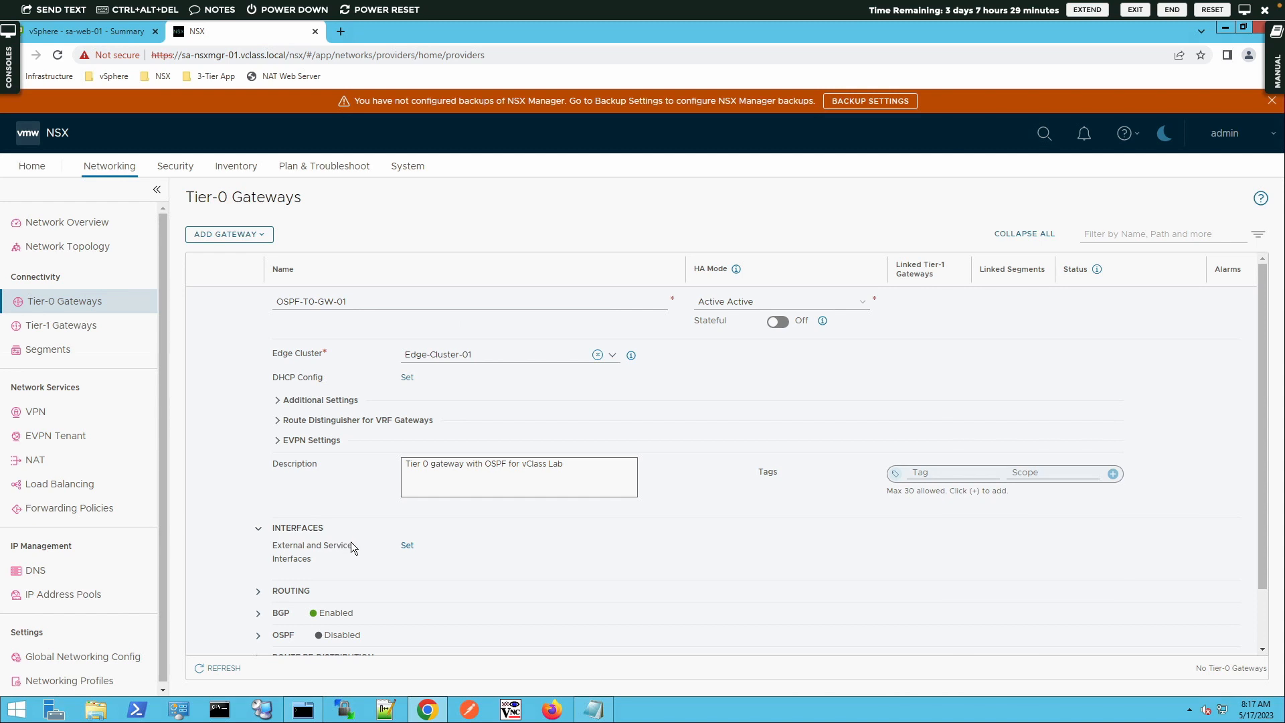
{"action": "left_click", "coordinate": [407, 546]}
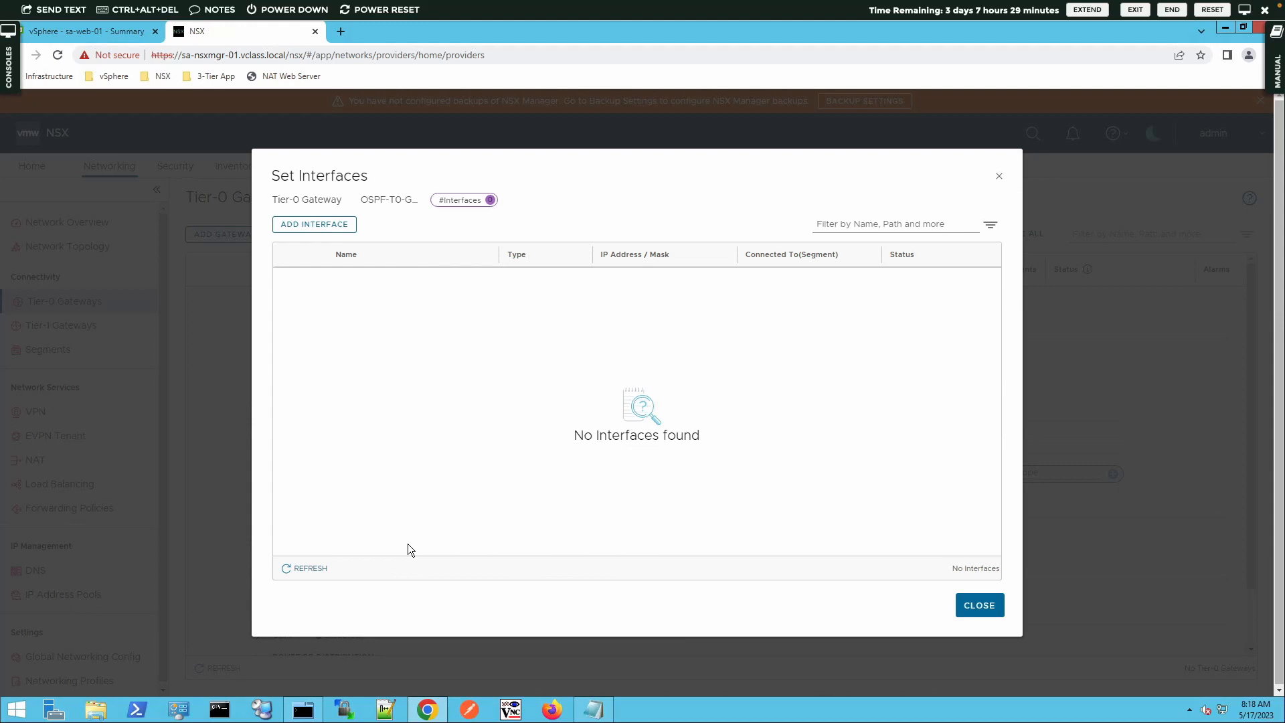
{"action": "left_click", "coordinate": [292, 235]}
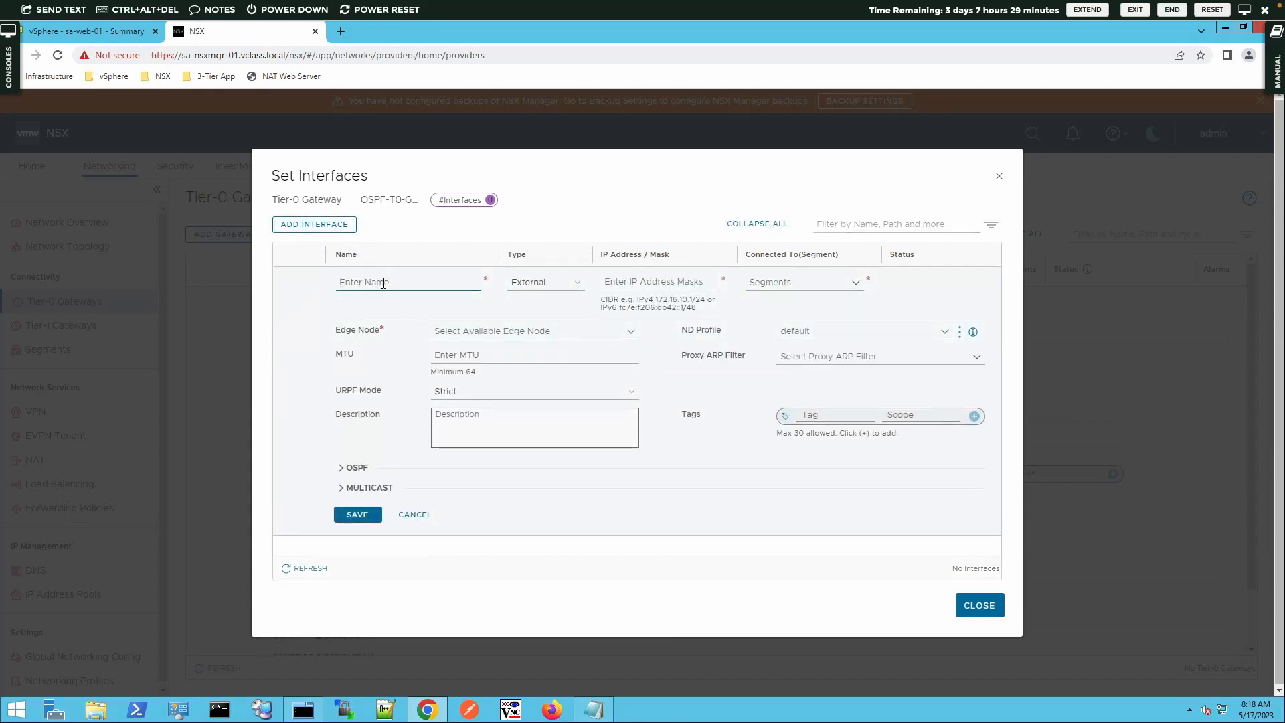
{"action": "type", "text": "OSPF-Uplhink"}
{"action": "key", "text": "BackSpace"}
{"action": "key", "text": "BackSpace"}
{"action": "key", "text": "BackSpace"}
{"action": "key", "text": "BackSpace"}
{"action": "type", "text": "ink"}
{"action": "left_click", "coordinate": [640, 283]}
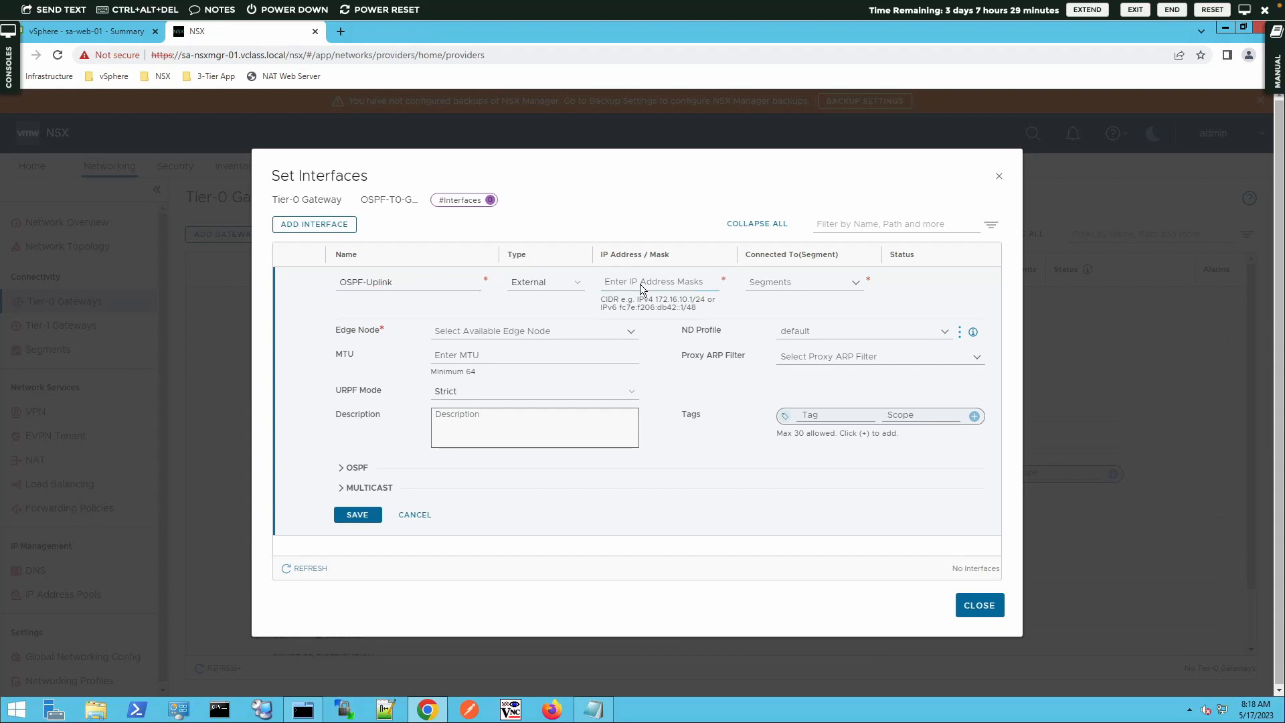
Set the OSPF-Uplink interface's IP address to 192.168.200.2/24 and connect it to the OSPF-Uplink segment
{"action": "type", "text": "192.168.200.2/24"}
{"action": "left_click", "coordinate": [855, 281]}
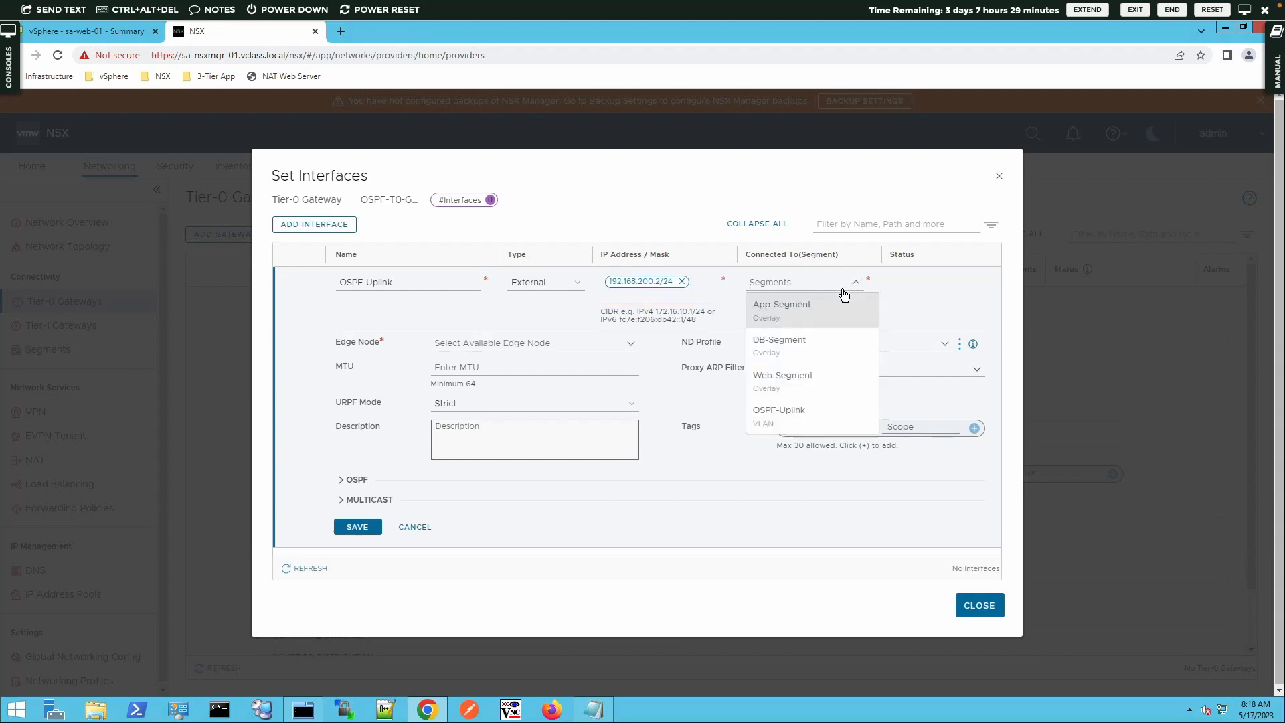
{"action": "left_click", "coordinate": [779, 422]}
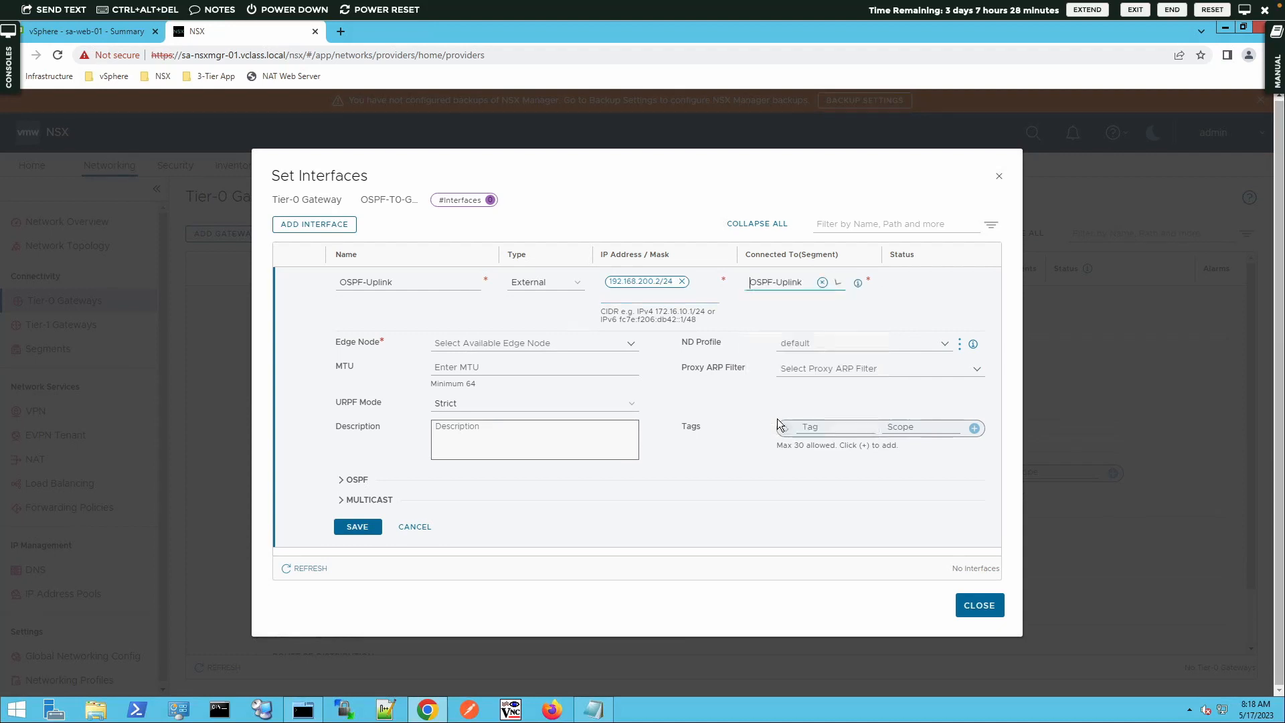
Assign edge node sa-nsxedge-01 to the interface, save it, refresh its status and close the interfaces dialog
{"action": "left_click", "coordinate": [631, 344]}
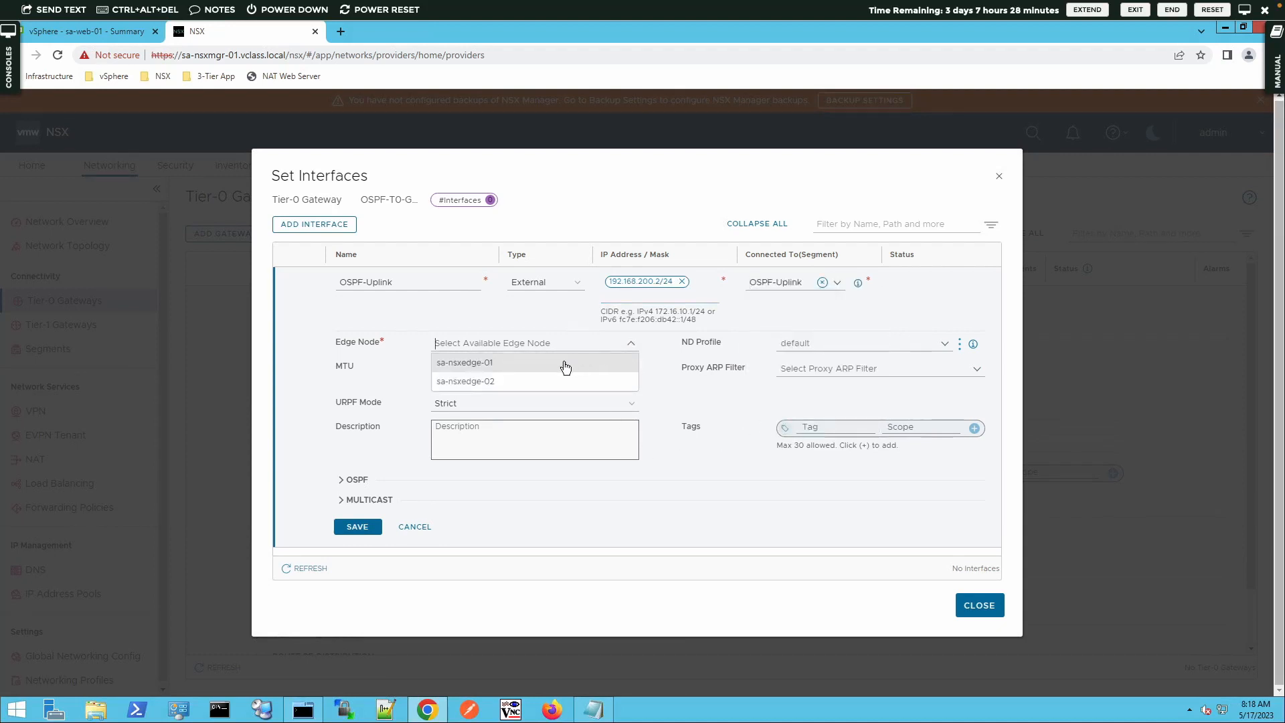
{"action": "left_click", "coordinate": [496, 365]}
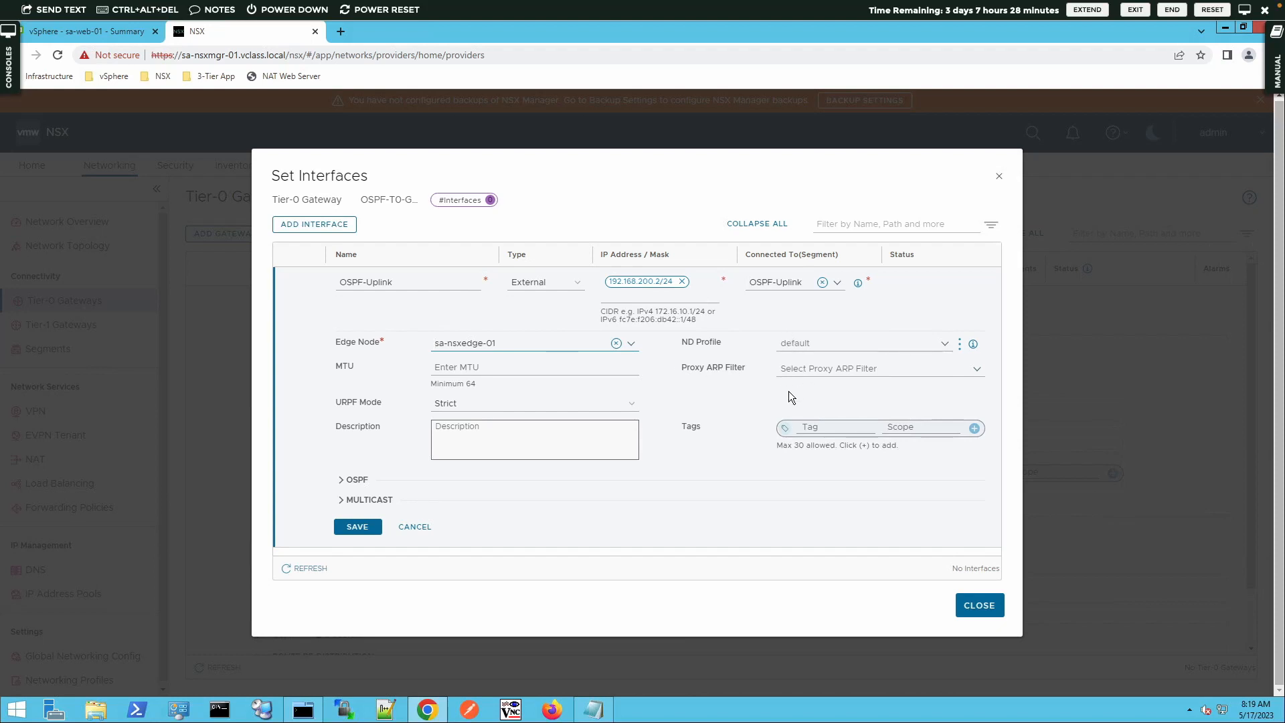
{"action": "left_click", "coordinate": [358, 528]}
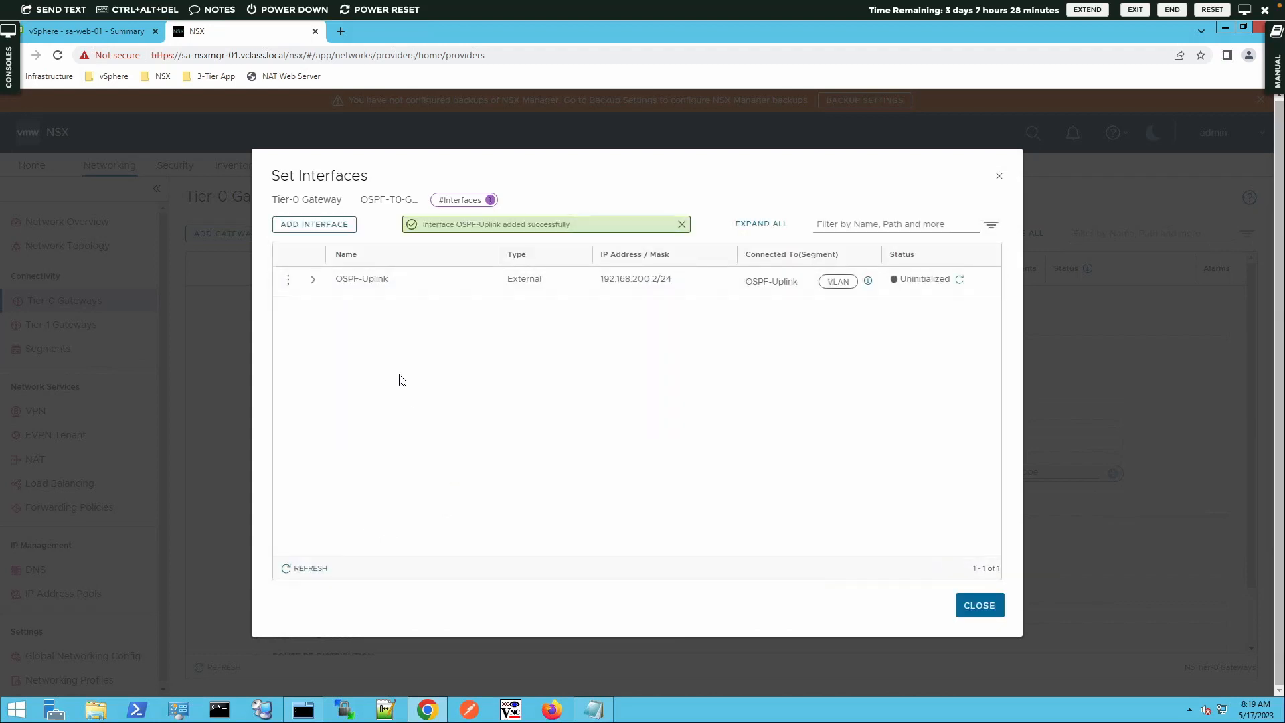
{"action": "left_click", "coordinate": [961, 281]}
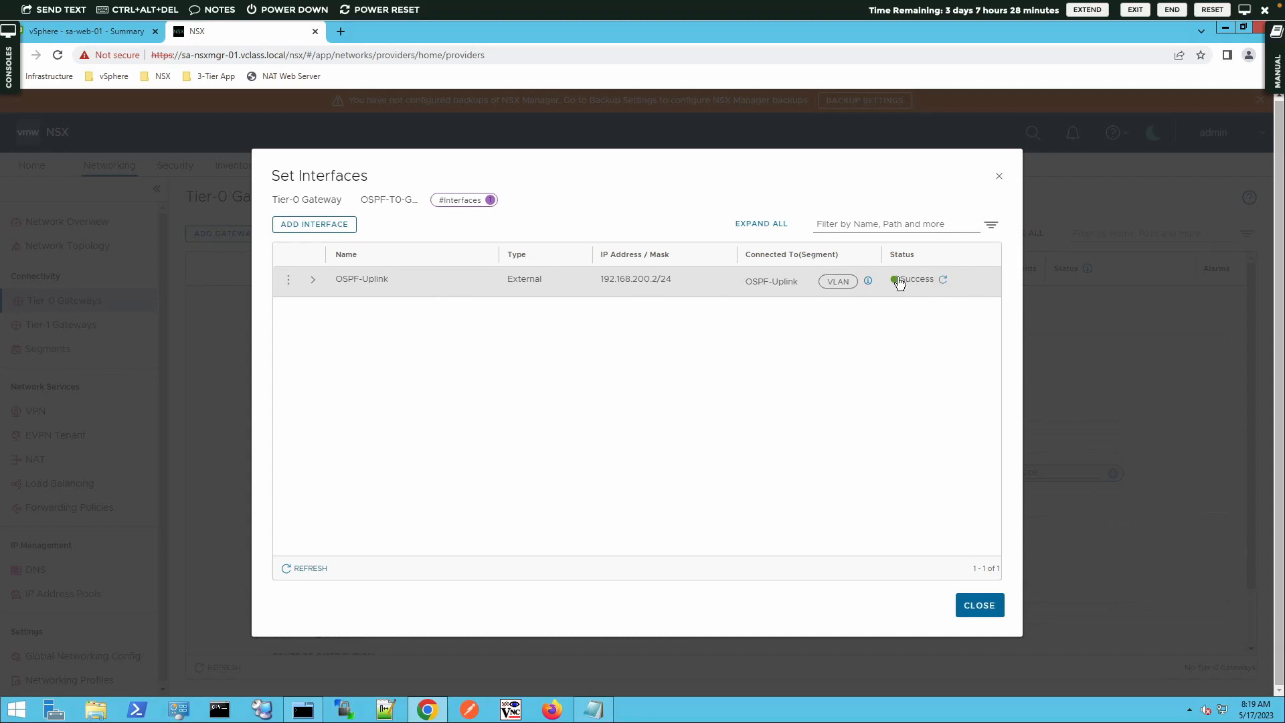
{"action": "left_click", "coordinate": [985, 600]}
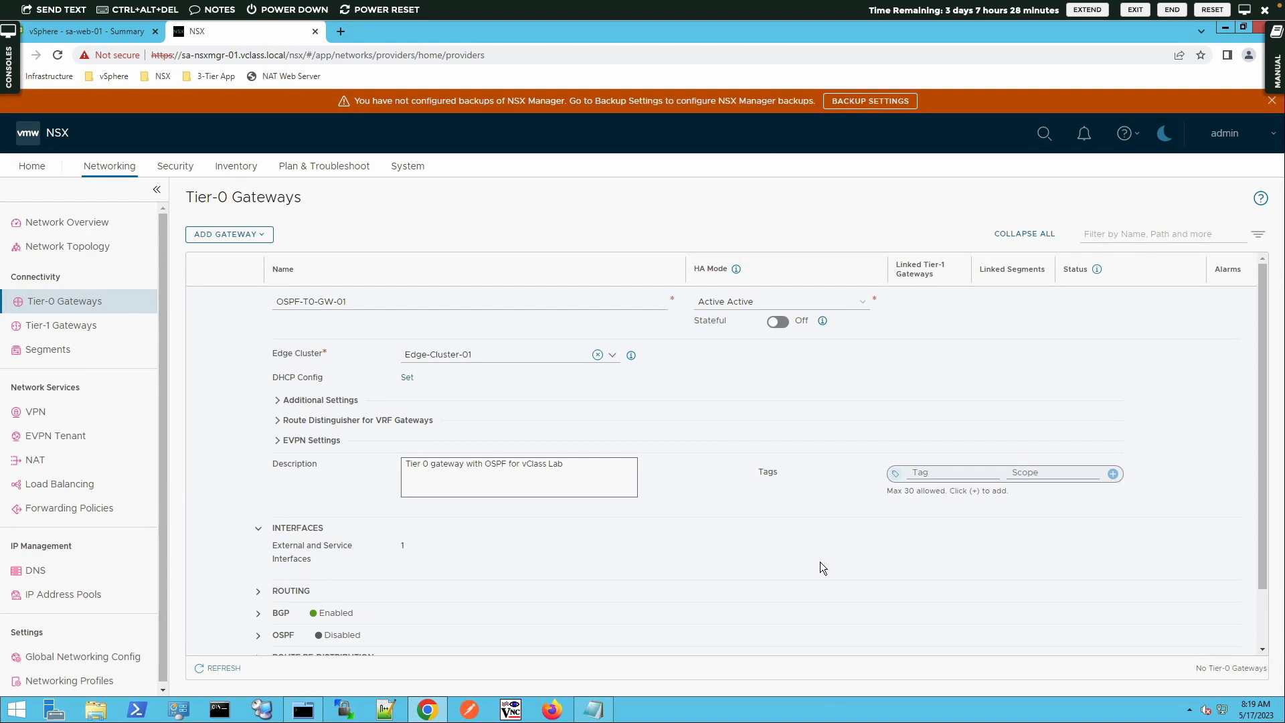
Turn off BGP, Inter SR iBGP, ECMP and Multipath Relax in the gateway's BGP settings
{"action": "scroll", "coordinate": [601, 561], "scroll_direction": "down", "scroll_amount": 1}
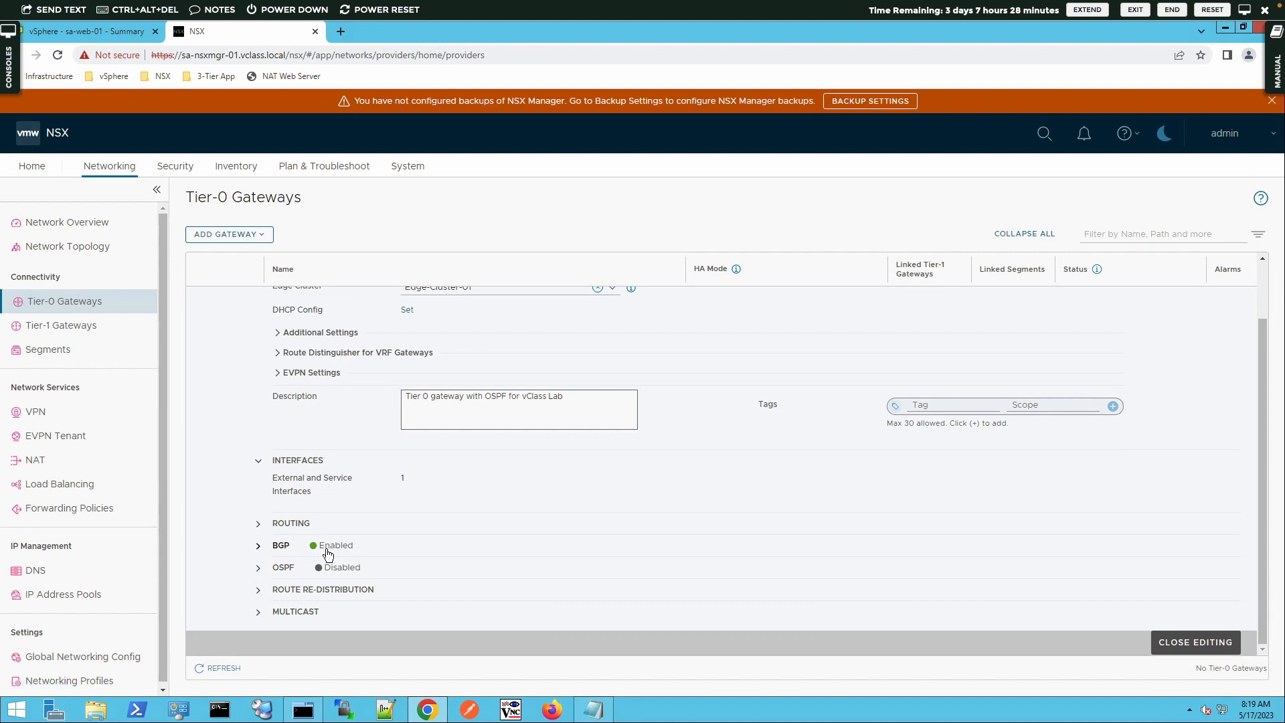
{"action": "left_click", "coordinate": [259, 546]}
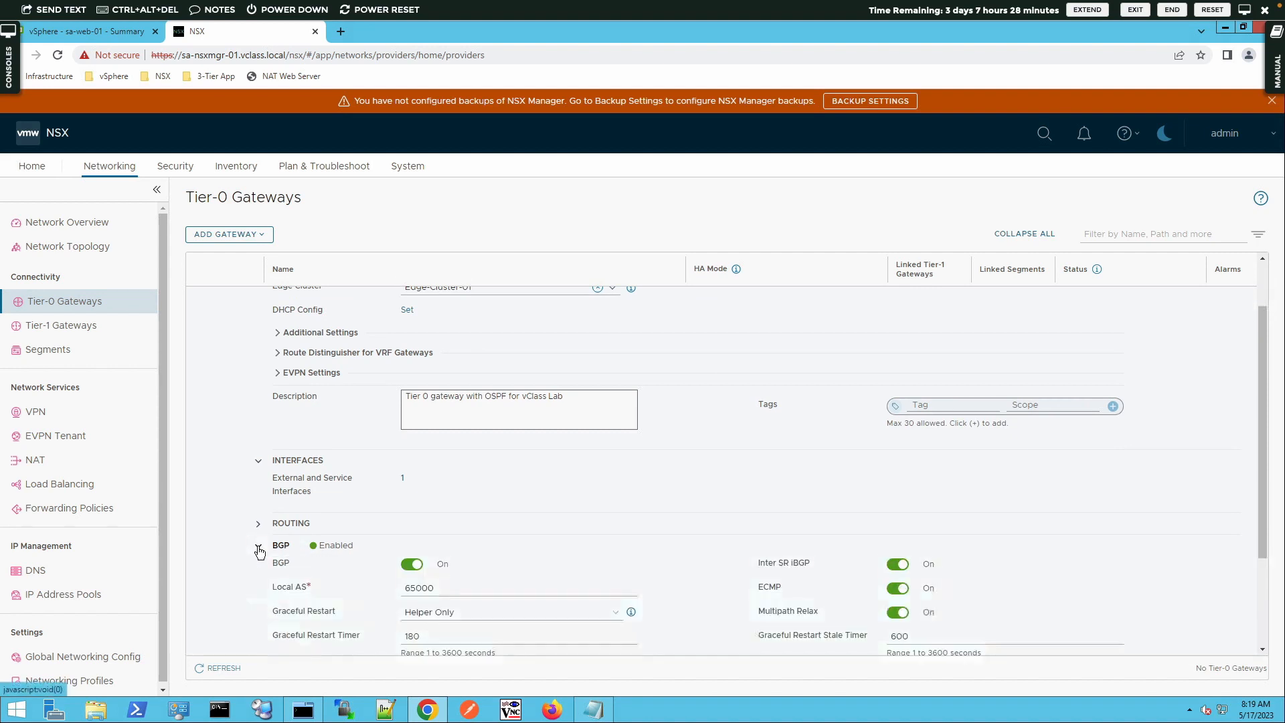
{"action": "left_click", "coordinate": [410, 567]}
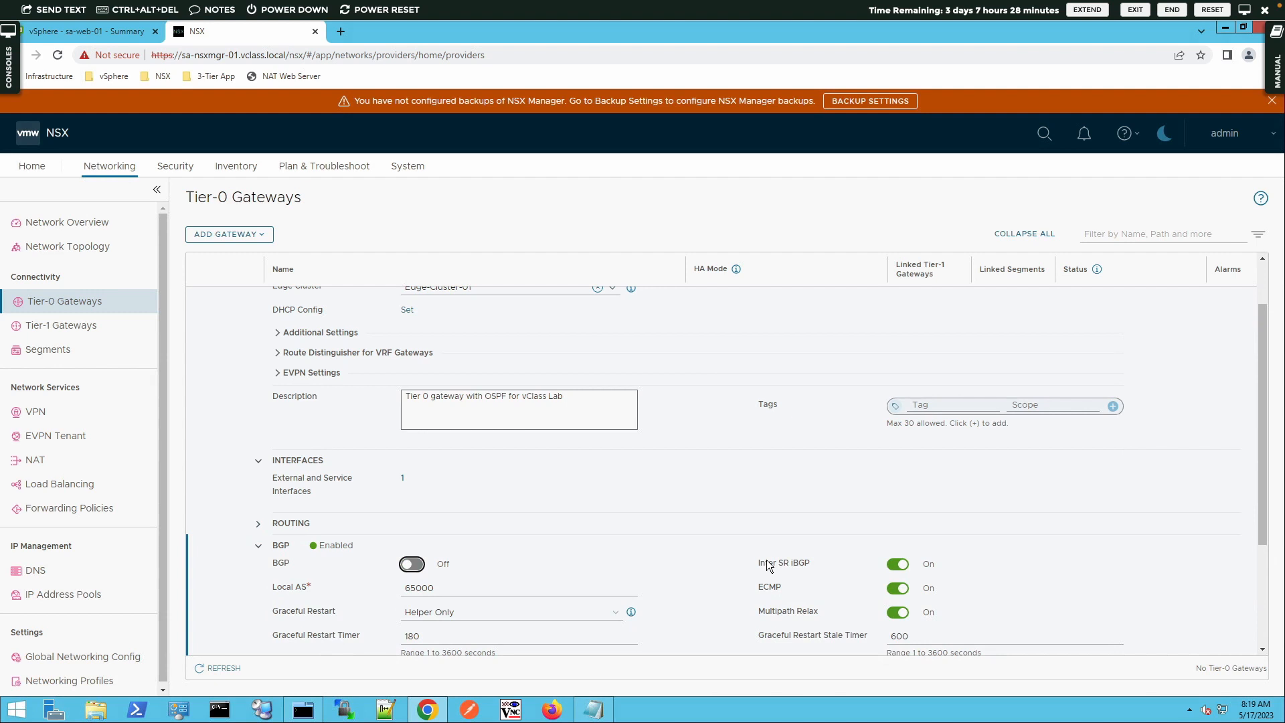
{"action": "left_click", "coordinate": [899, 566]}
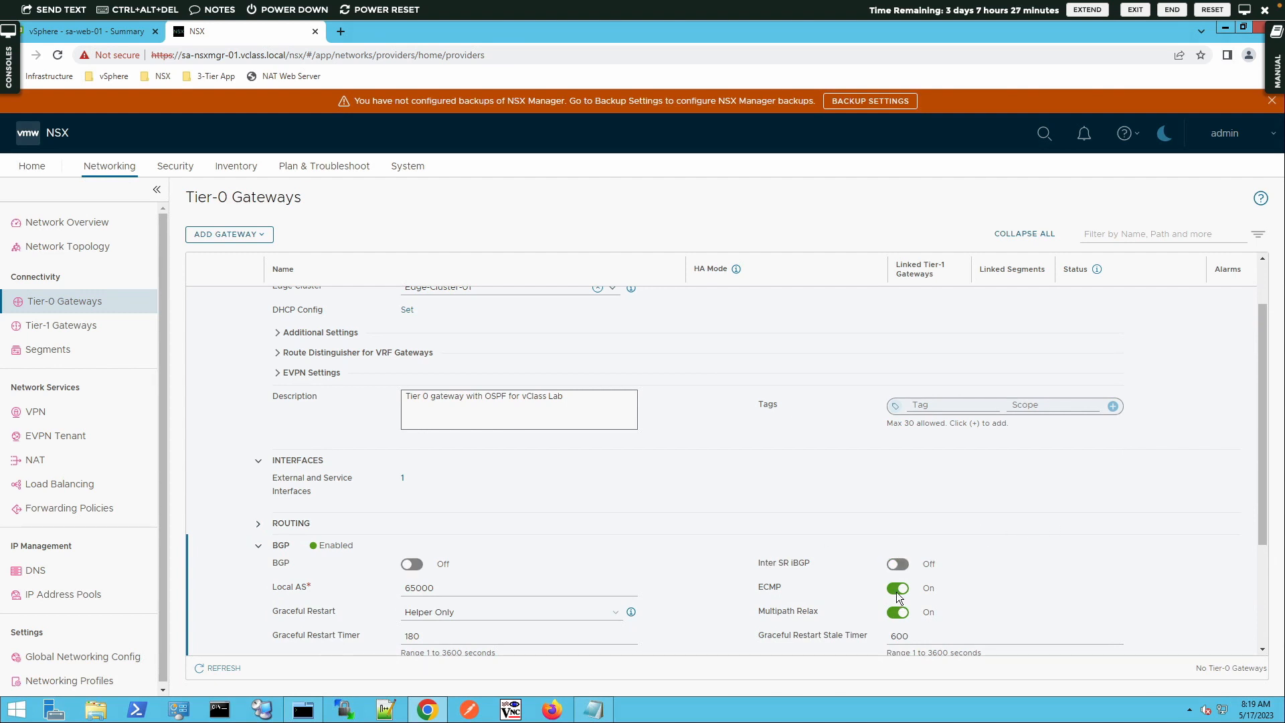
{"action": "left_click", "coordinate": [899, 589]}
{"action": "left_click", "coordinate": [898, 612]}
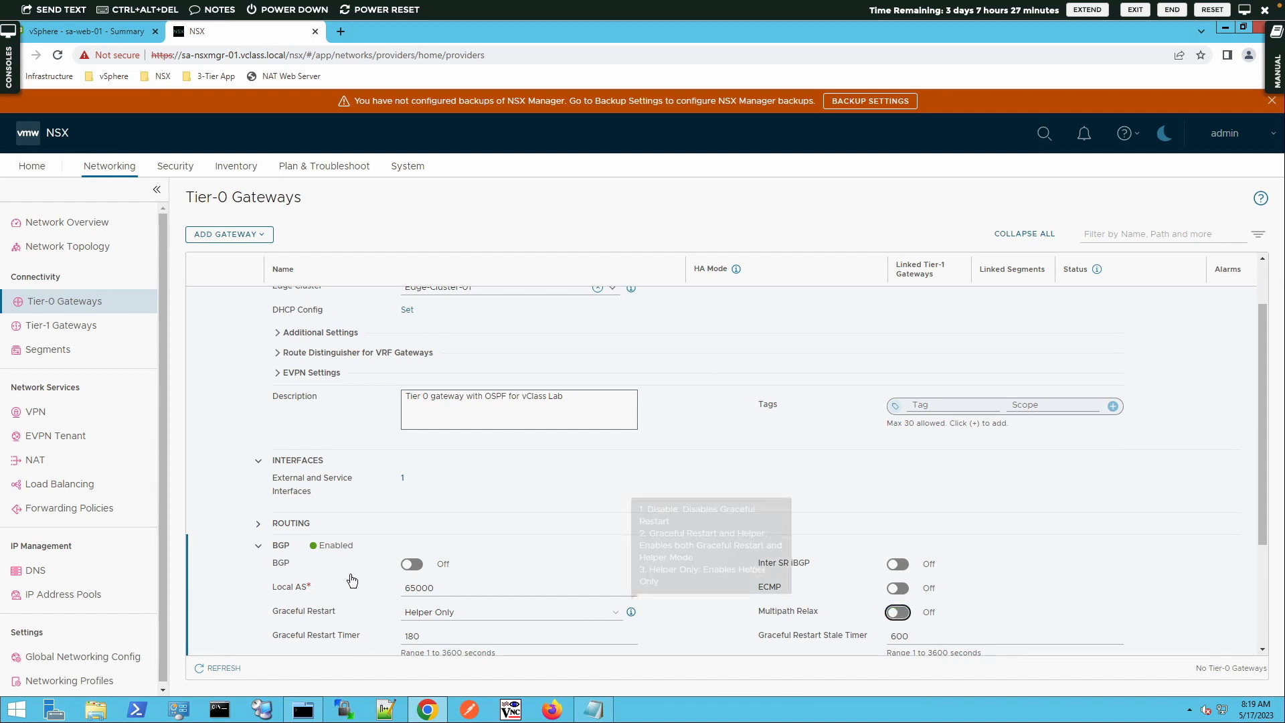
{"action": "left_click", "coordinate": [256, 553]}
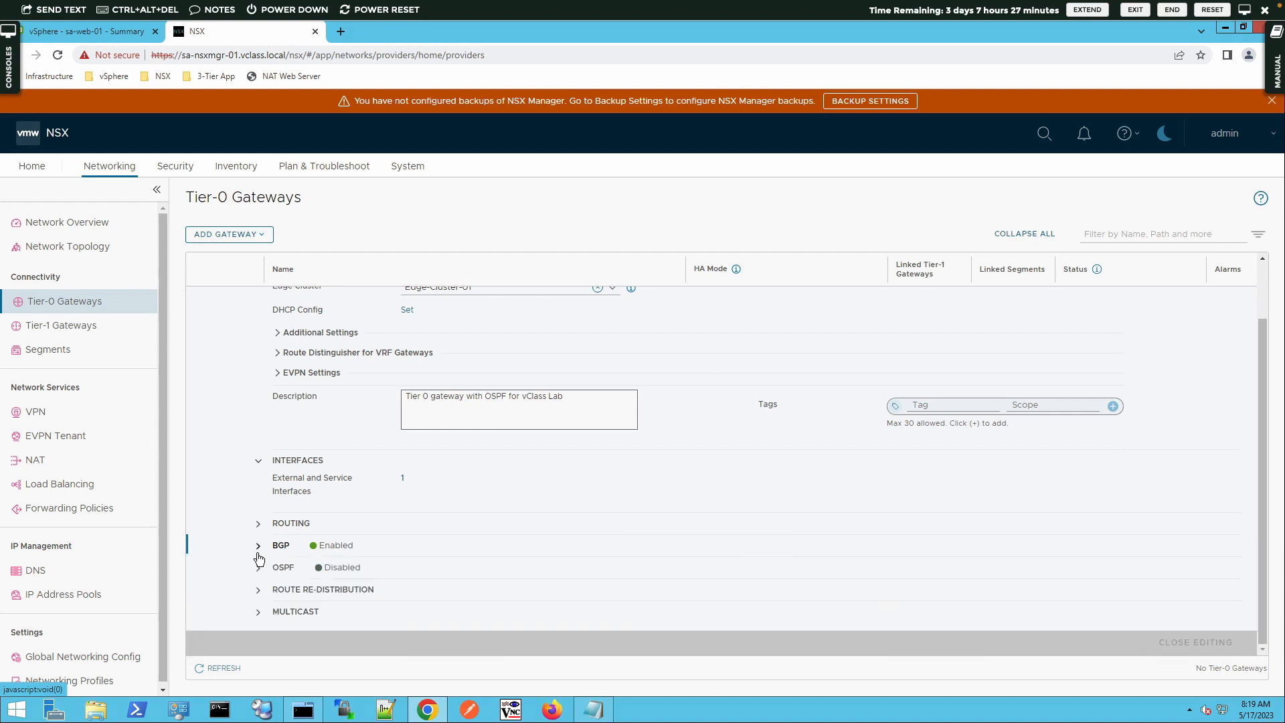
Enable OSPF on the gateway and add an OSPF area definition with area ID 0
{"action": "left_click", "coordinate": [258, 569]}
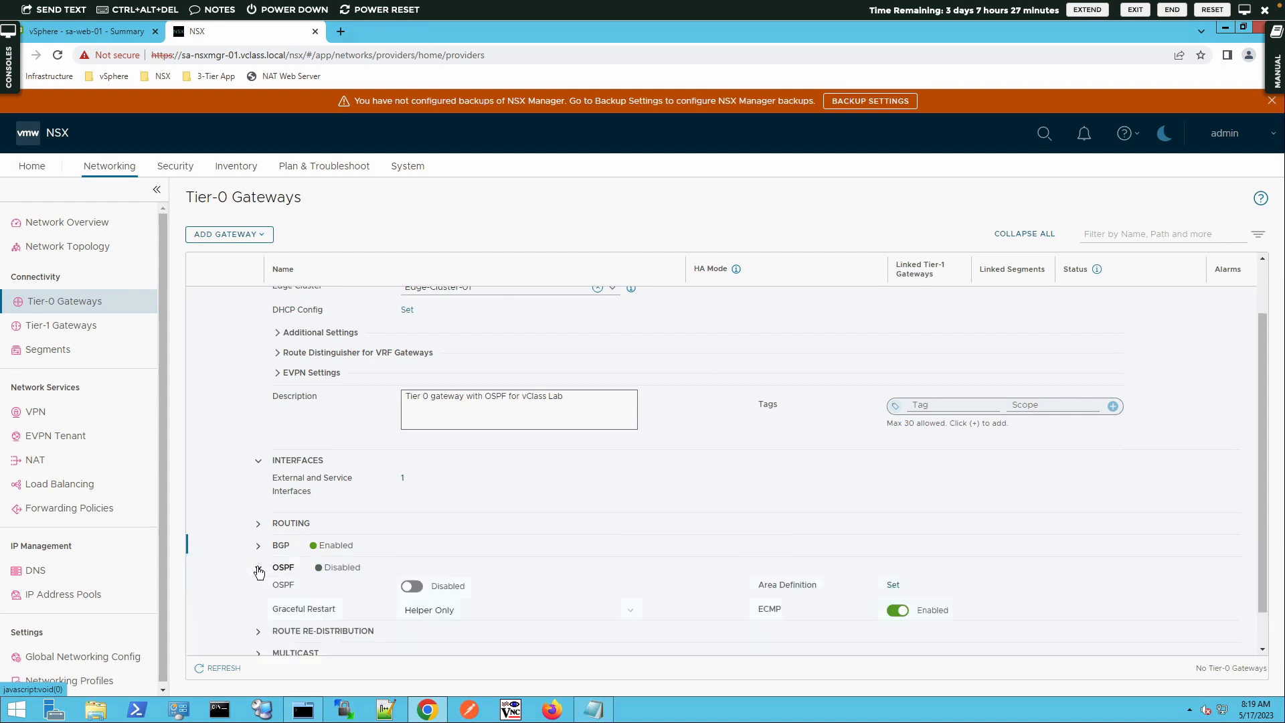
{"action": "scroll", "coordinate": [259, 569], "scroll_direction": "down", "scroll_amount": 2}
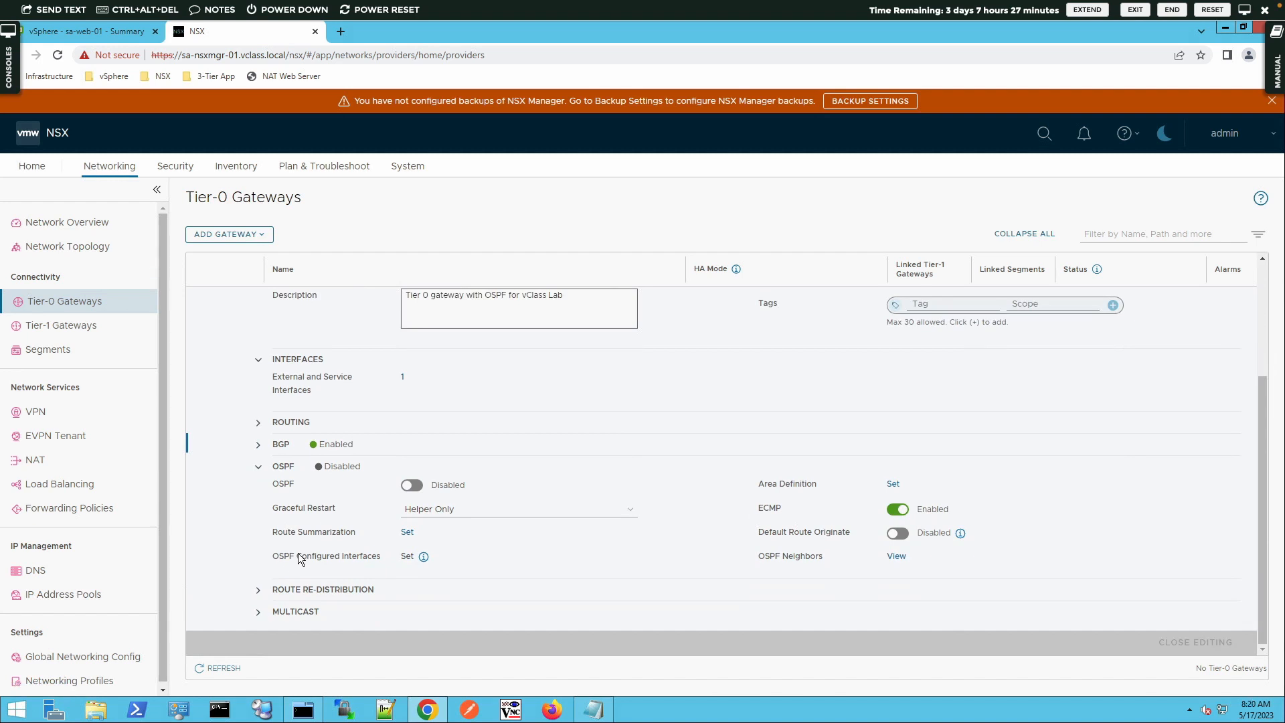
{"action": "left_click", "coordinate": [413, 486]}
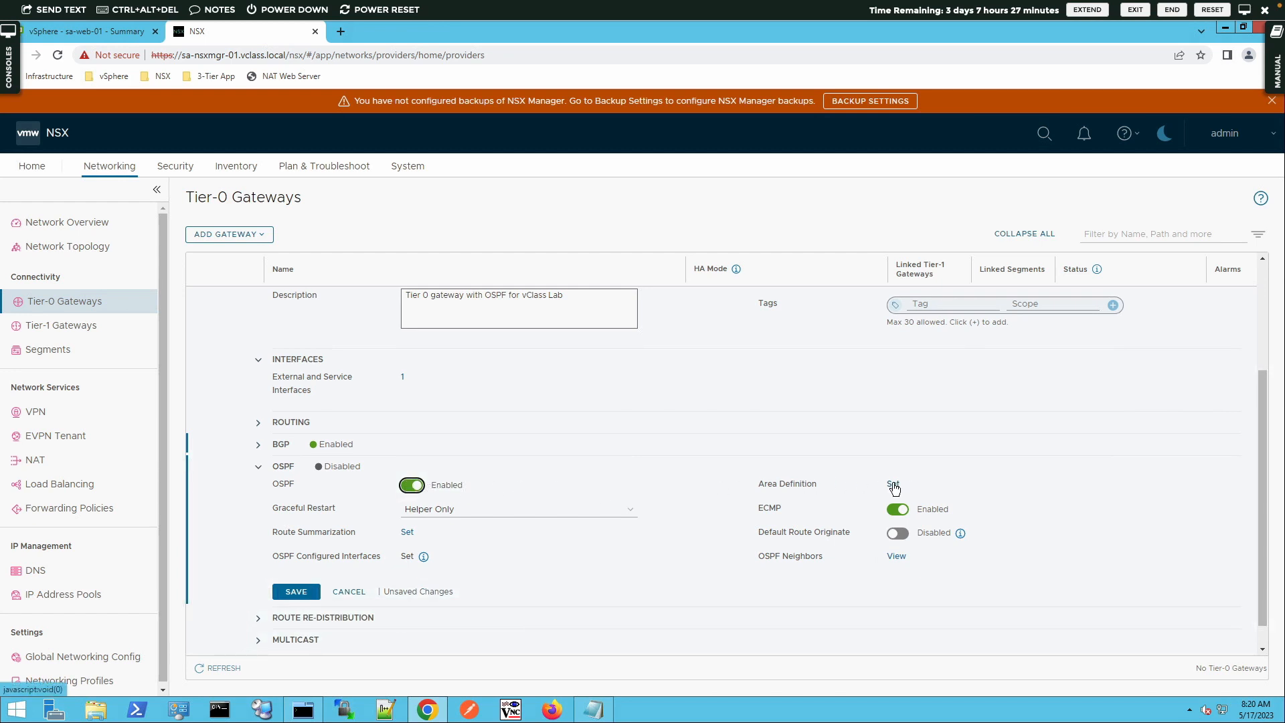
{"action": "left_click", "coordinate": [893, 484]}
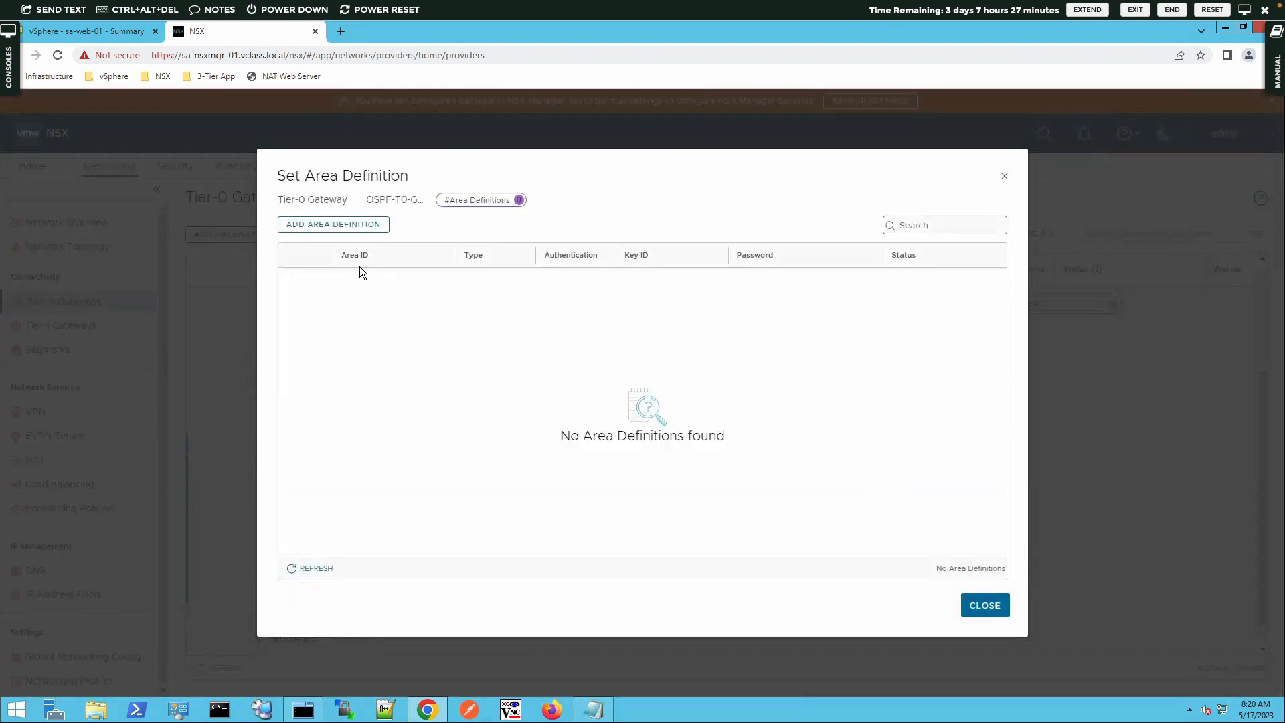
{"action": "left_click", "coordinate": [344, 223]}
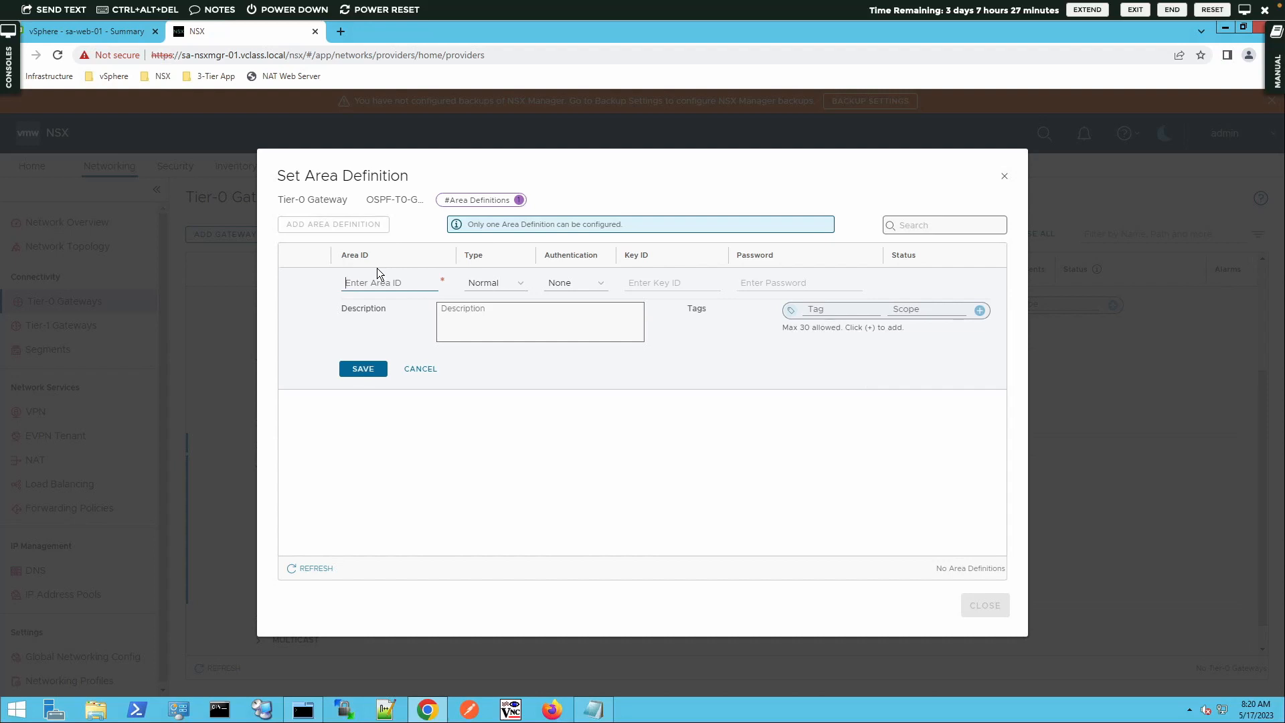
{"action": "type", "text": "0"}
{"action": "left_click", "coordinate": [370, 375]}
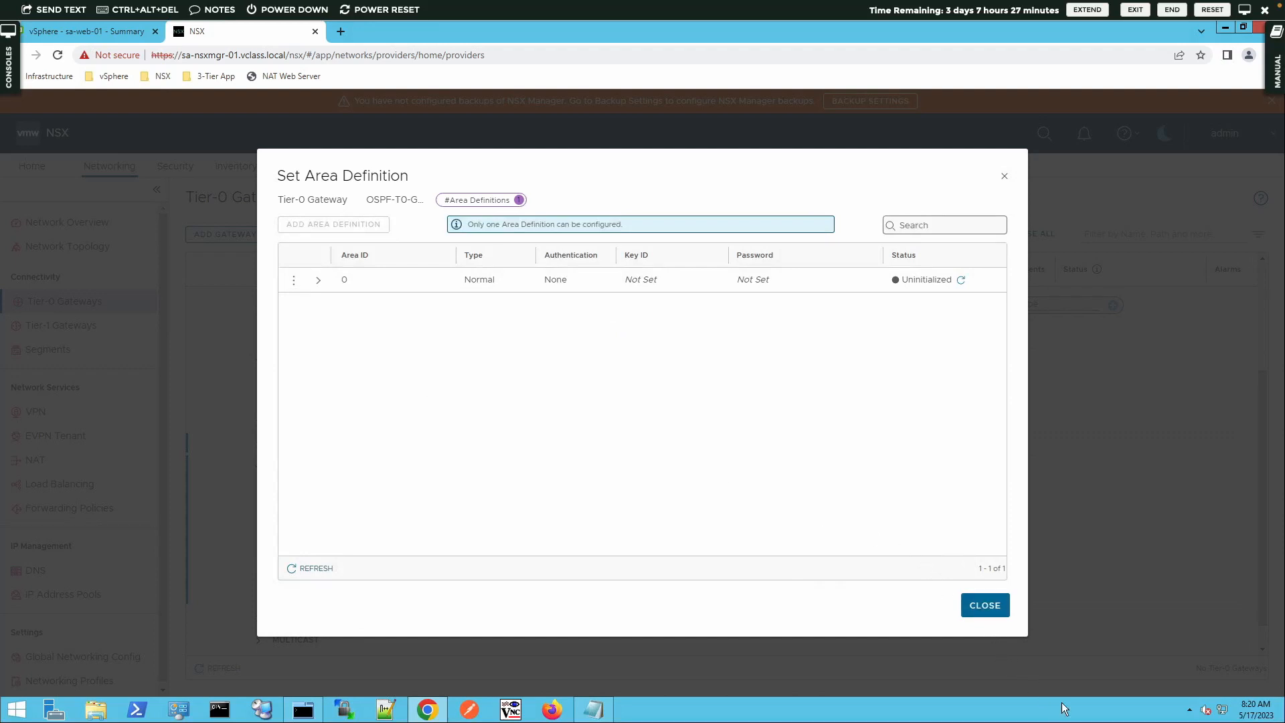
{"action": "left_click", "coordinate": [992, 608]}
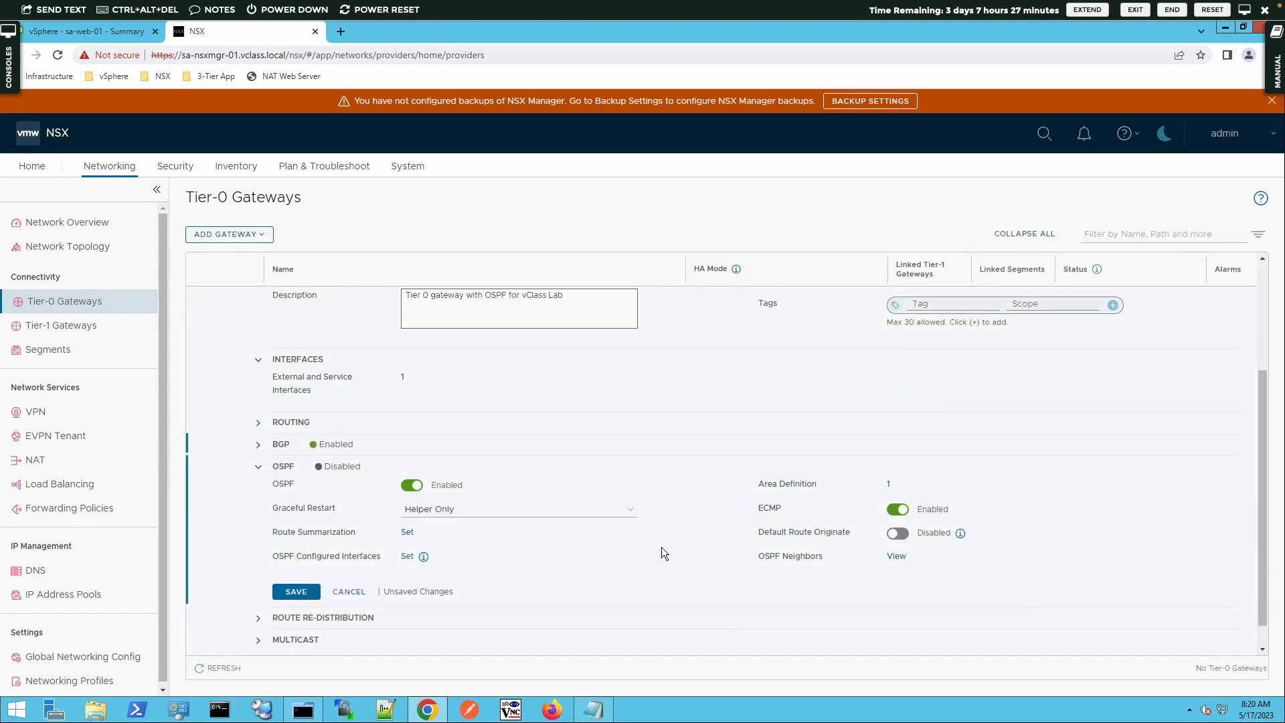
Configure OSPF on the OSPF-Uplink interface in area 0, then save the gateway's OSPF settings
{"action": "left_click", "coordinate": [409, 557]}
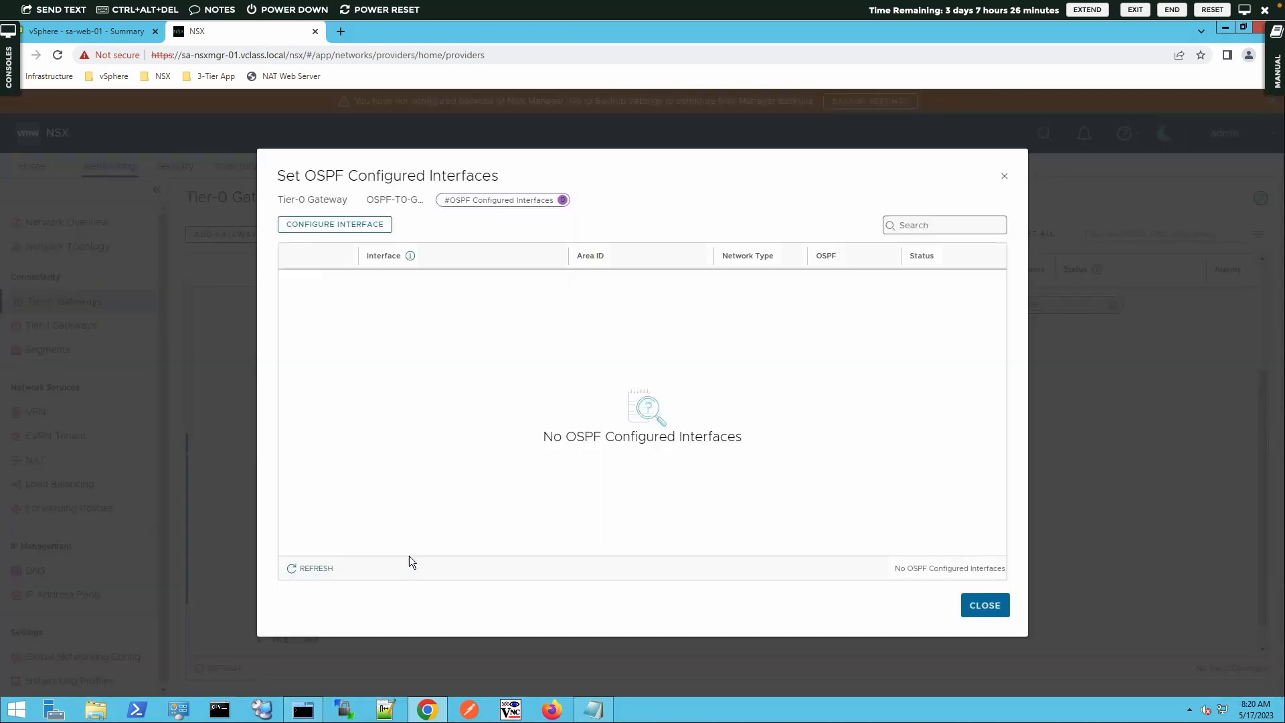
{"action": "left_click", "coordinate": [359, 229]}
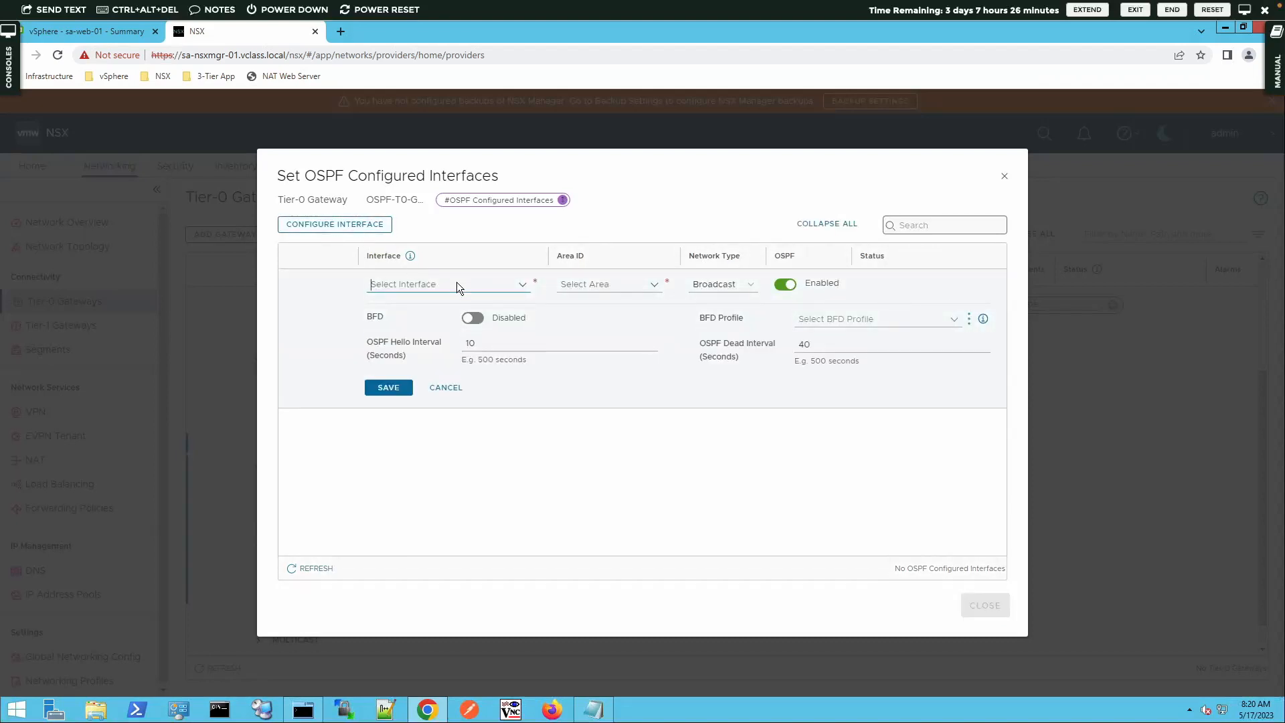
{"action": "left_click", "coordinate": [457, 284]}
{"action": "left_click", "coordinate": [426, 306]}
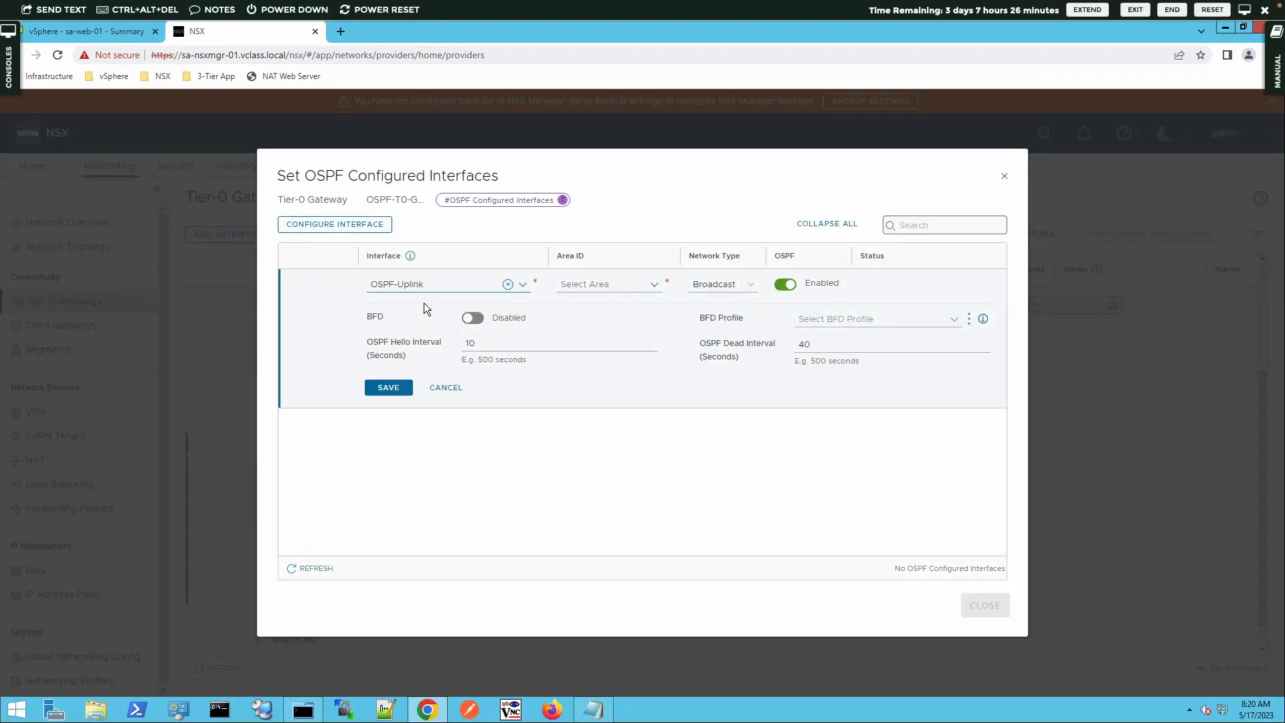
{"action": "left_click", "coordinate": [599, 286]}
{"action": "left_click", "coordinate": [603, 306]}
{"action": "left_click", "coordinate": [395, 390]}
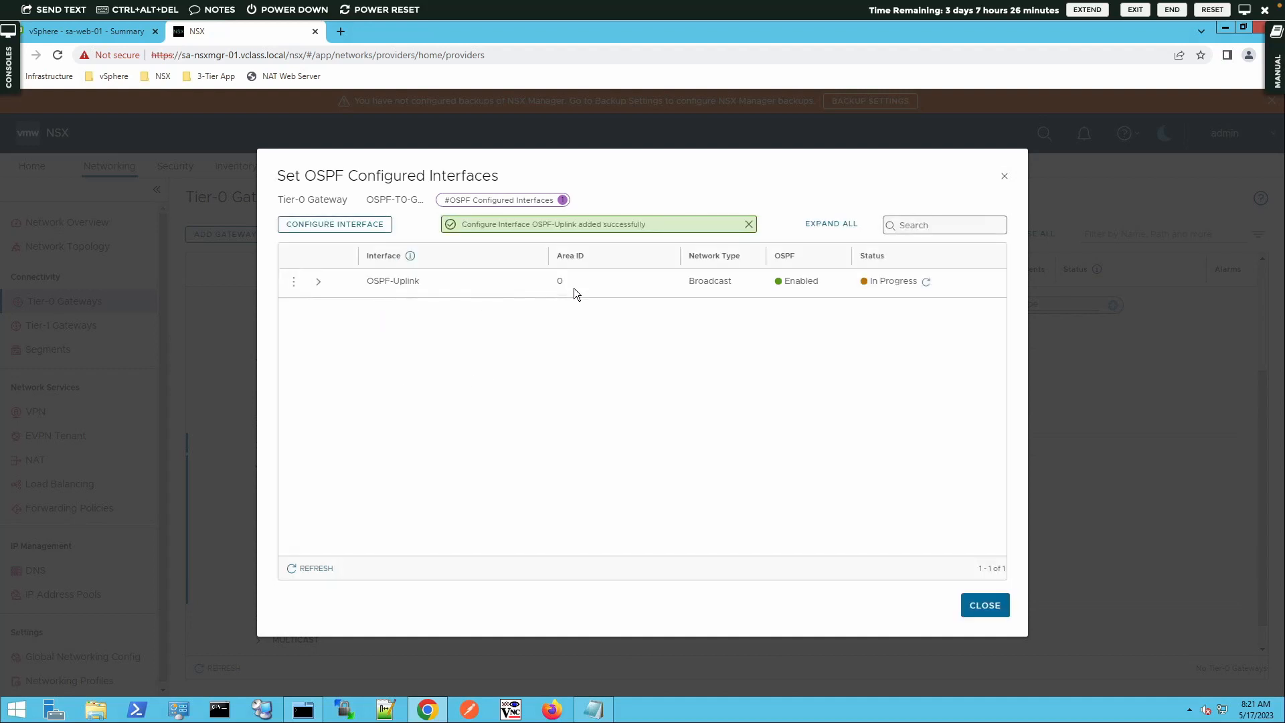
{"action": "left_click", "coordinate": [927, 281]}
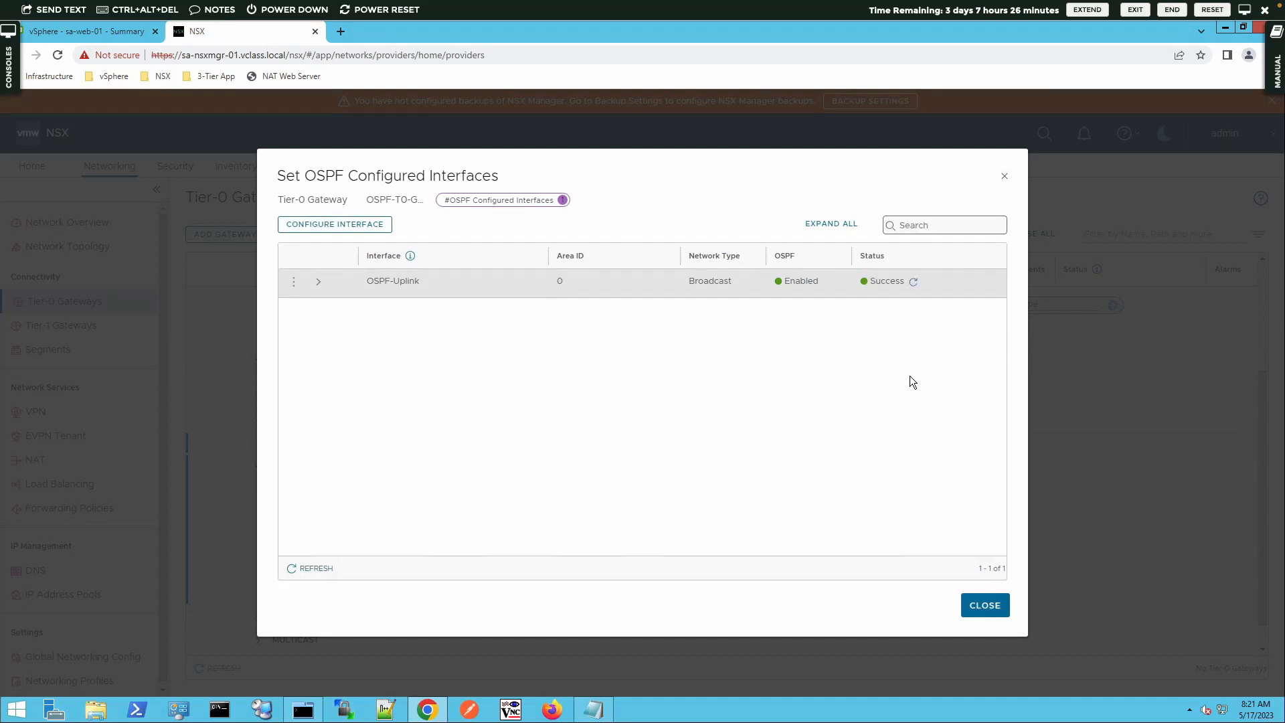
{"action": "left_click", "coordinate": [996, 605]}
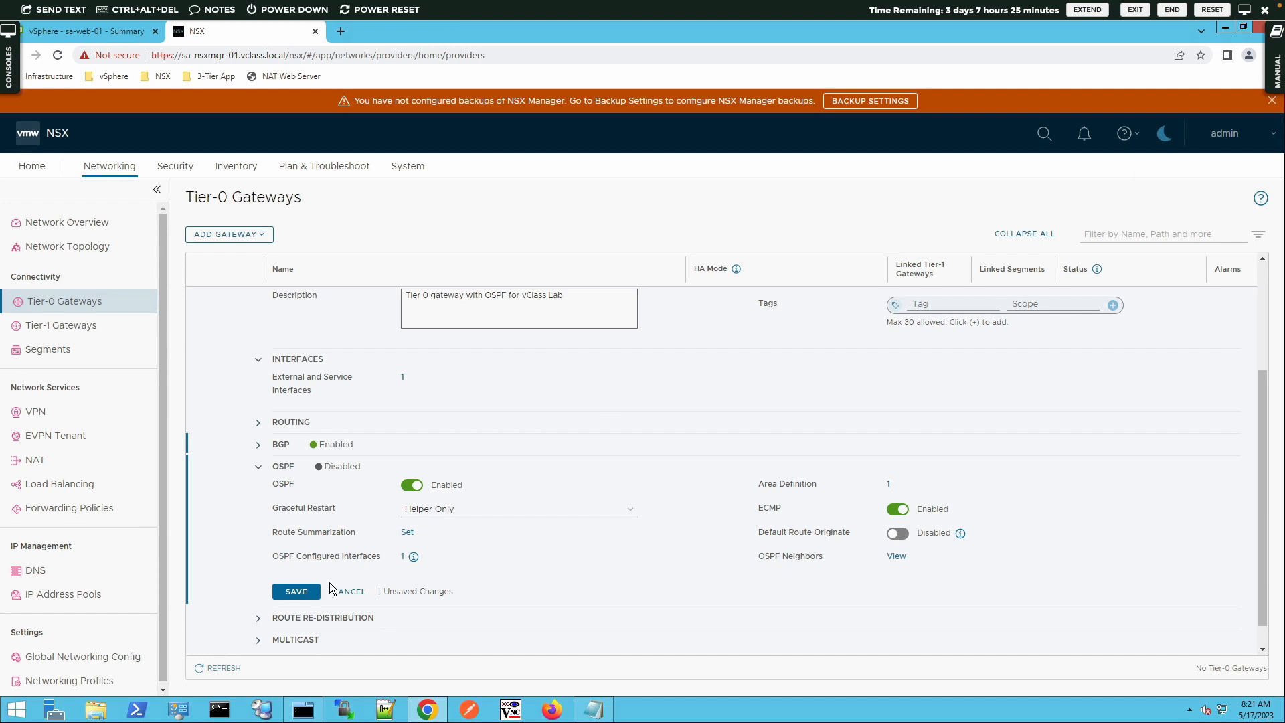
{"action": "left_click", "coordinate": [298, 593]}
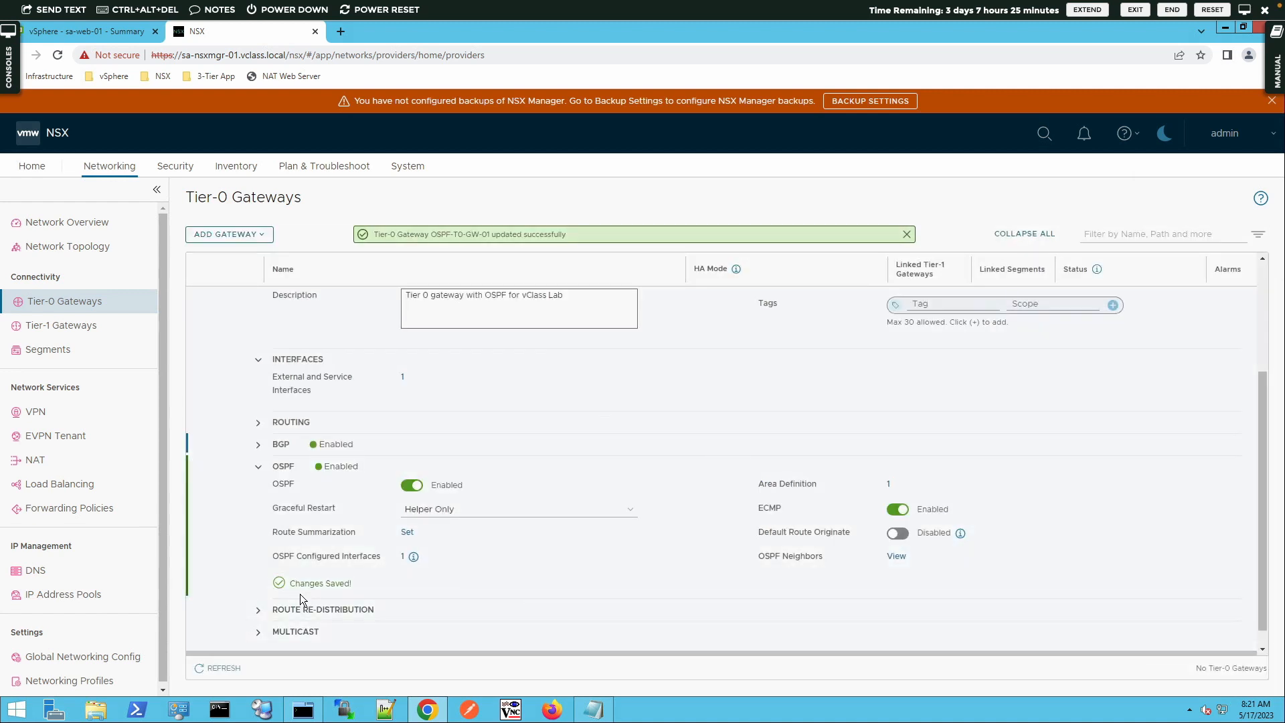
Check the gateway's OSPF neighbors, refreshing the list and expanding the neighbor's details
{"action": "left_click", "coordinate": [895, 556]}
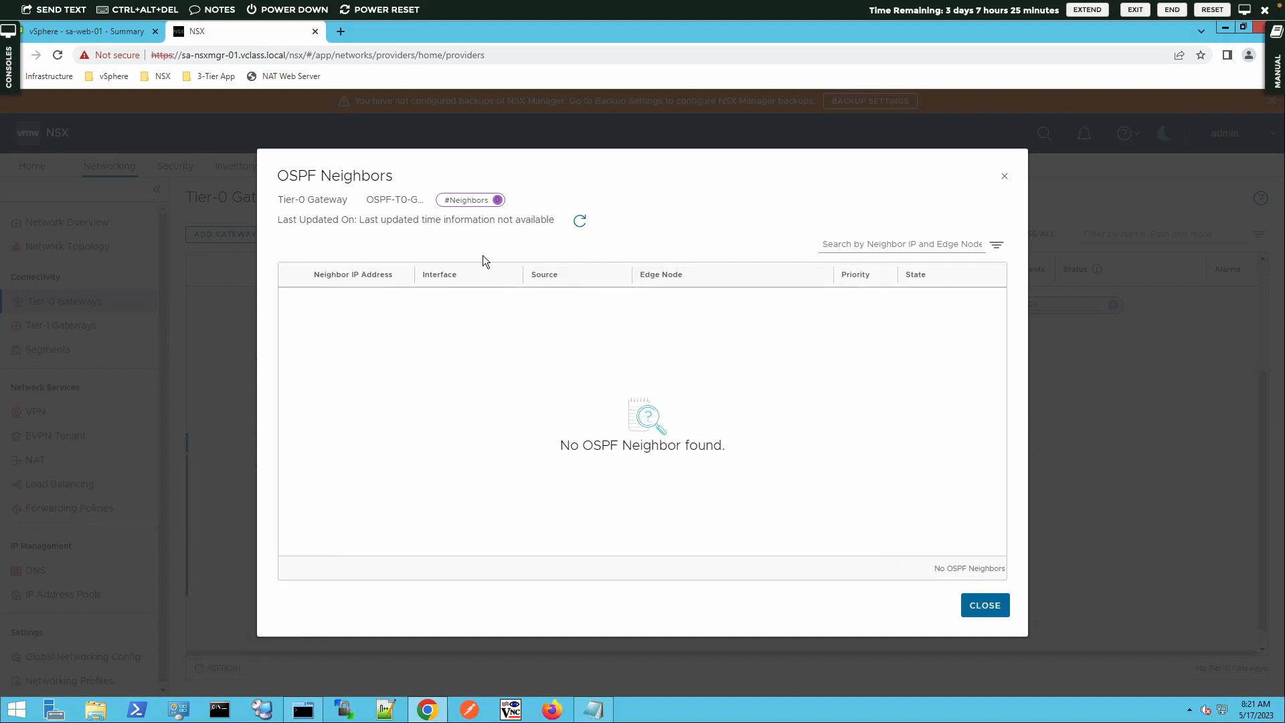
{"action": "left_click", "coordinate": [579, 222]}
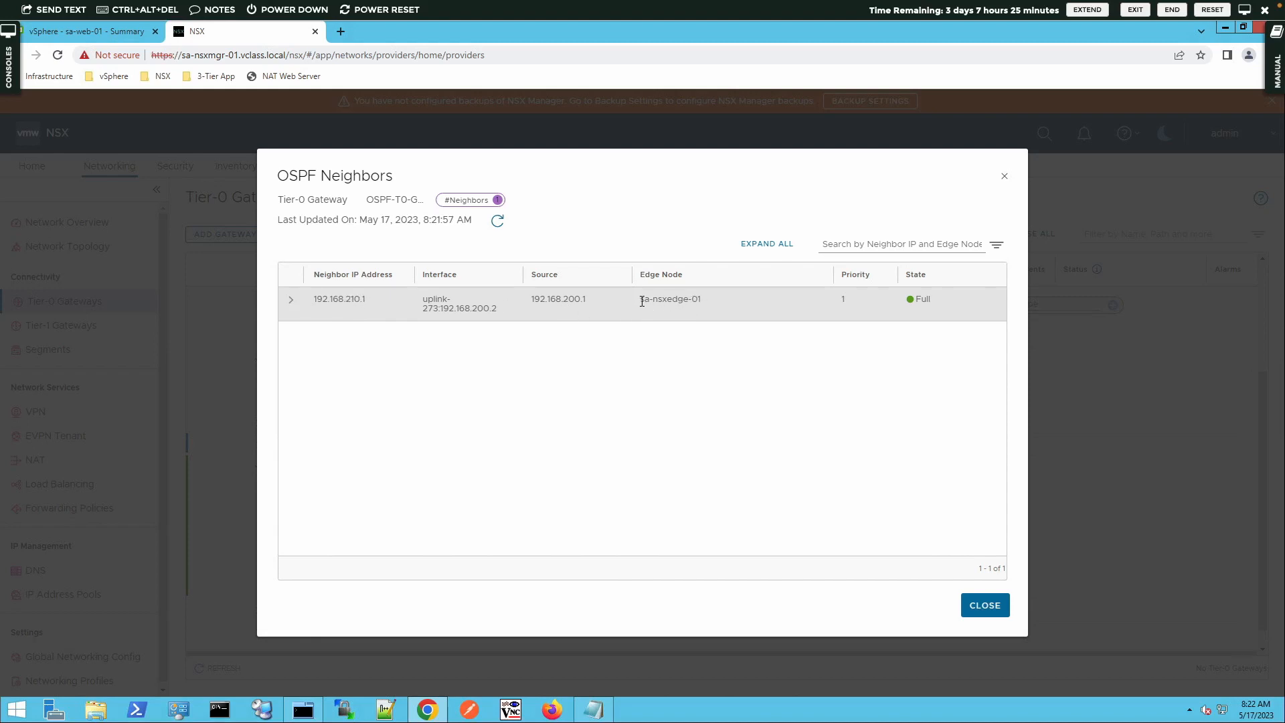
{"action": "left_click", "coordinate": [291, 300]}
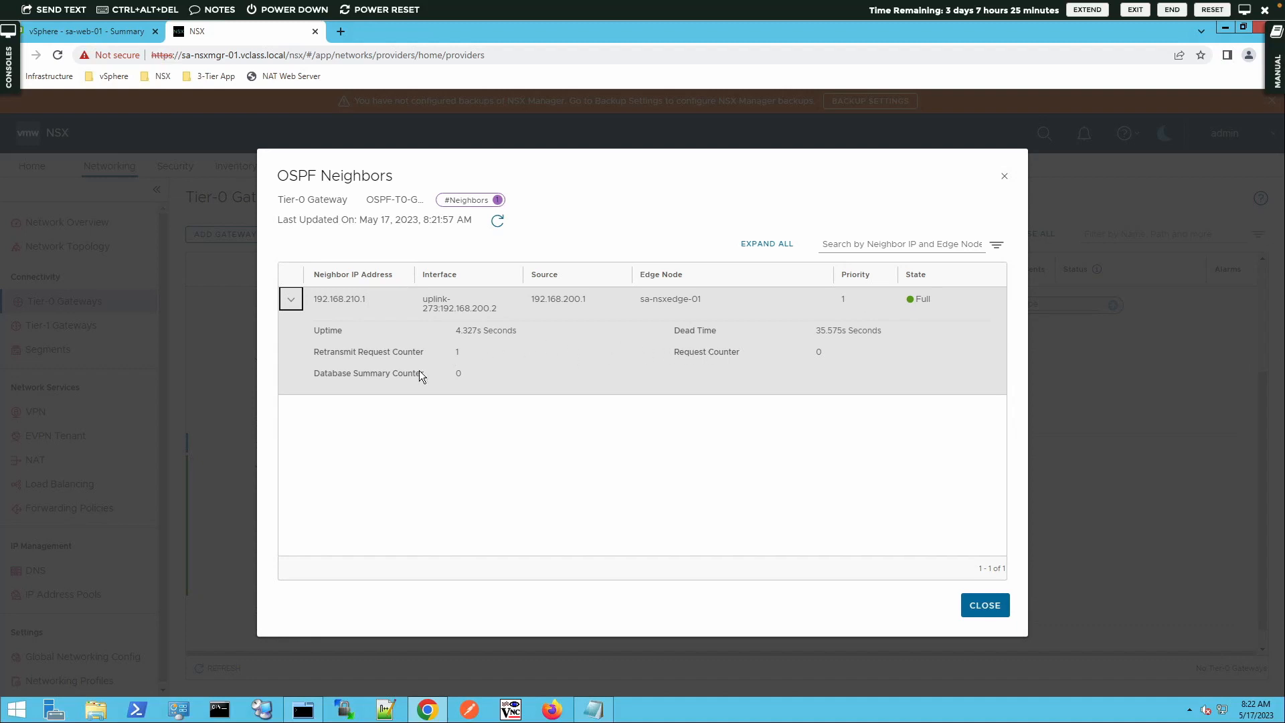
{"action": "left_click", "coordinate": [985, 605]}
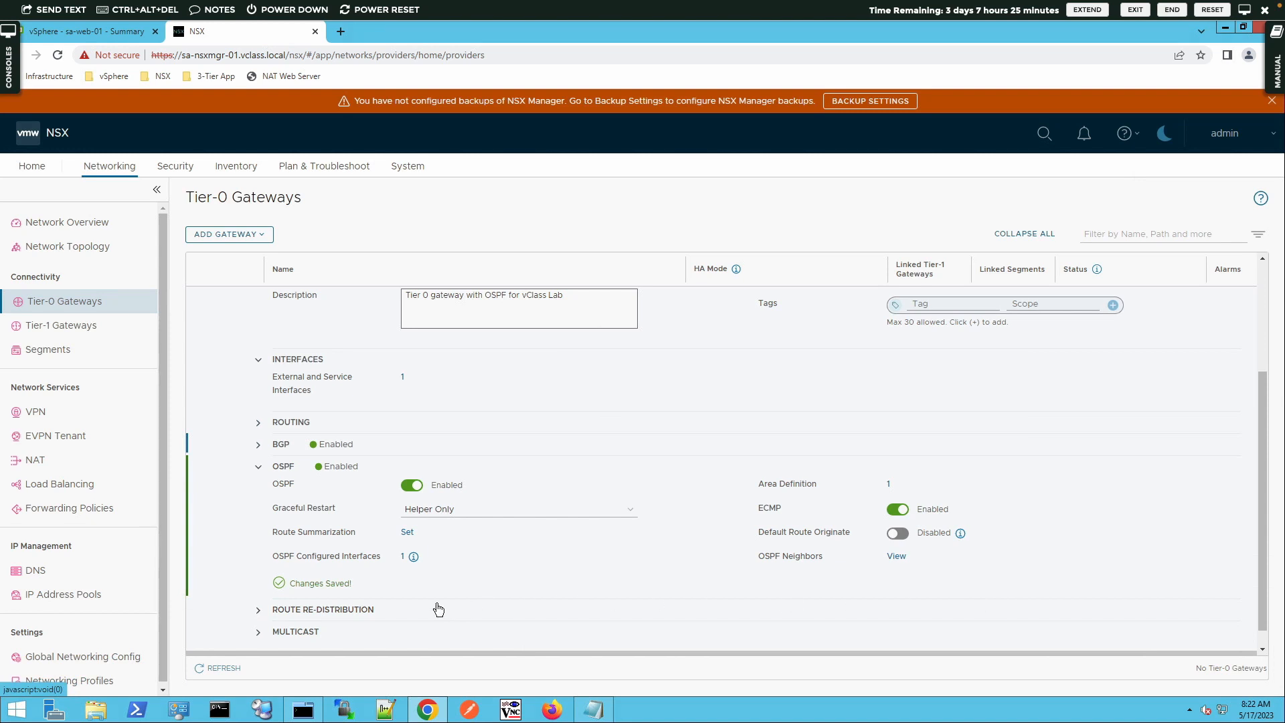
Expand the gateway's route re-distribution settings, turn off re-distribution via BGP and turn on re-distribution via OSPF
{"action": "left_click", "coordinate": [257, 613]}
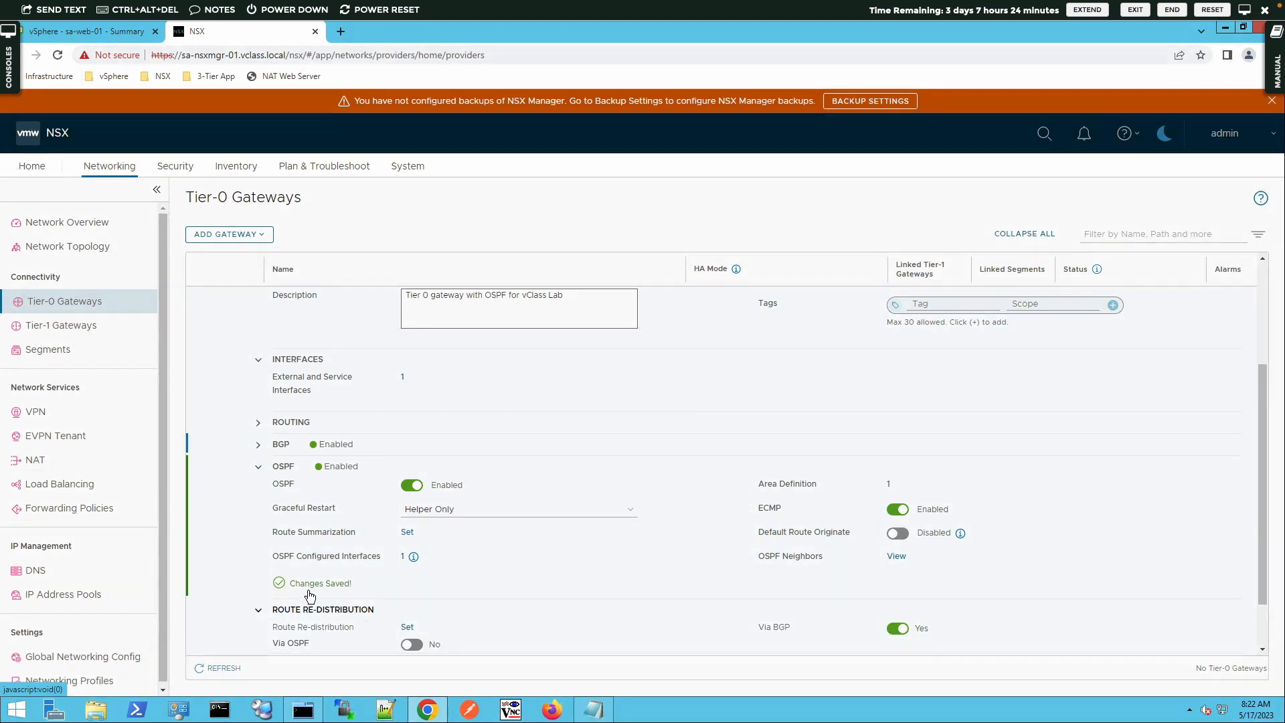
{"action": "scroll", "coordinate": [308, 590], "scroll_direction": "down", "scroll_amount": 1}
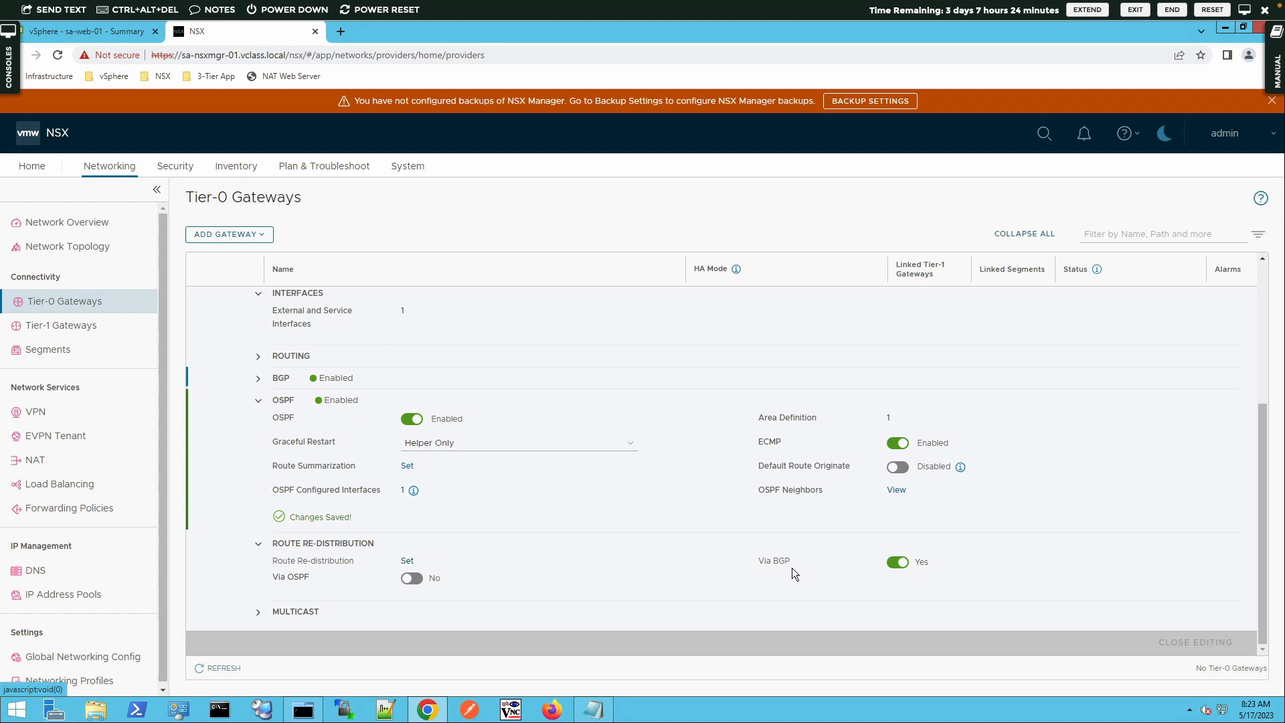
{"action": "left_click", "coordinate": [897, 564]}
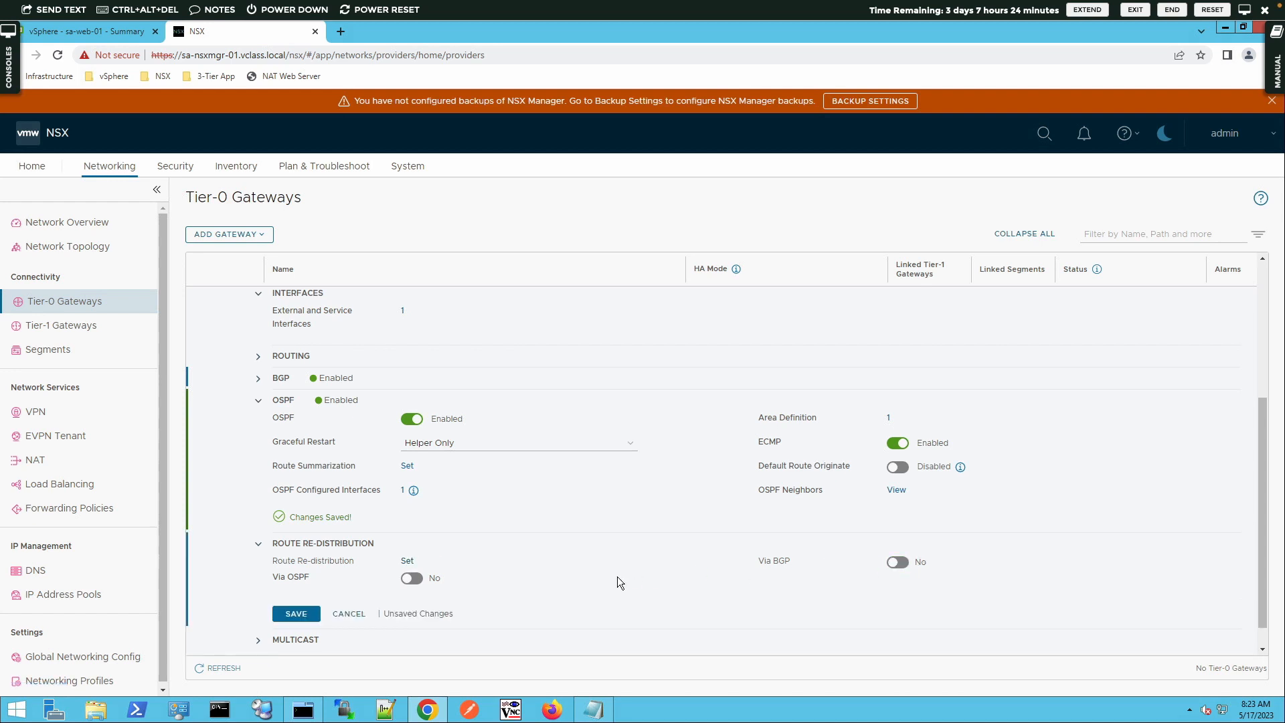
{"action": "left_click", "coordinate": [411, 580]}
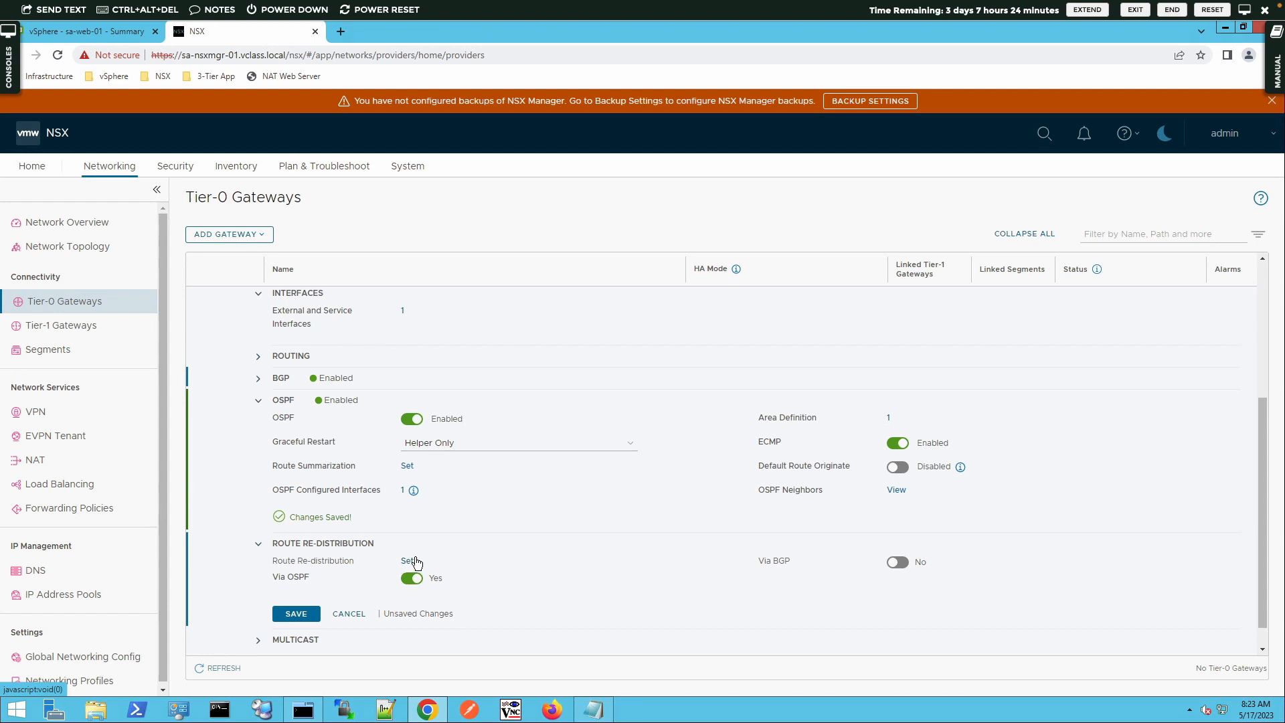
Start a new route re-distribution rule named OSPF-Route-Redistribution with OSPF as its destination protocol
{"action": "left_click", "coordinate": [408, 561]}
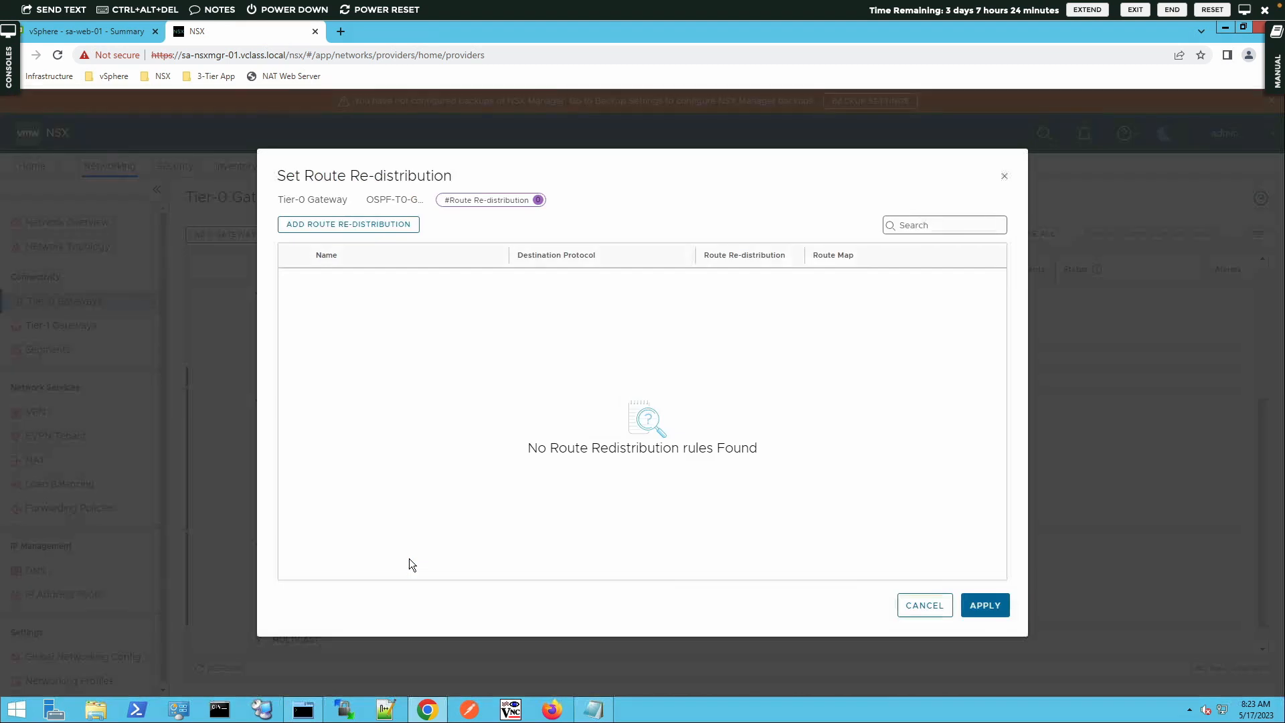
{"action": "left_click", "coordinate": [371, 228]}
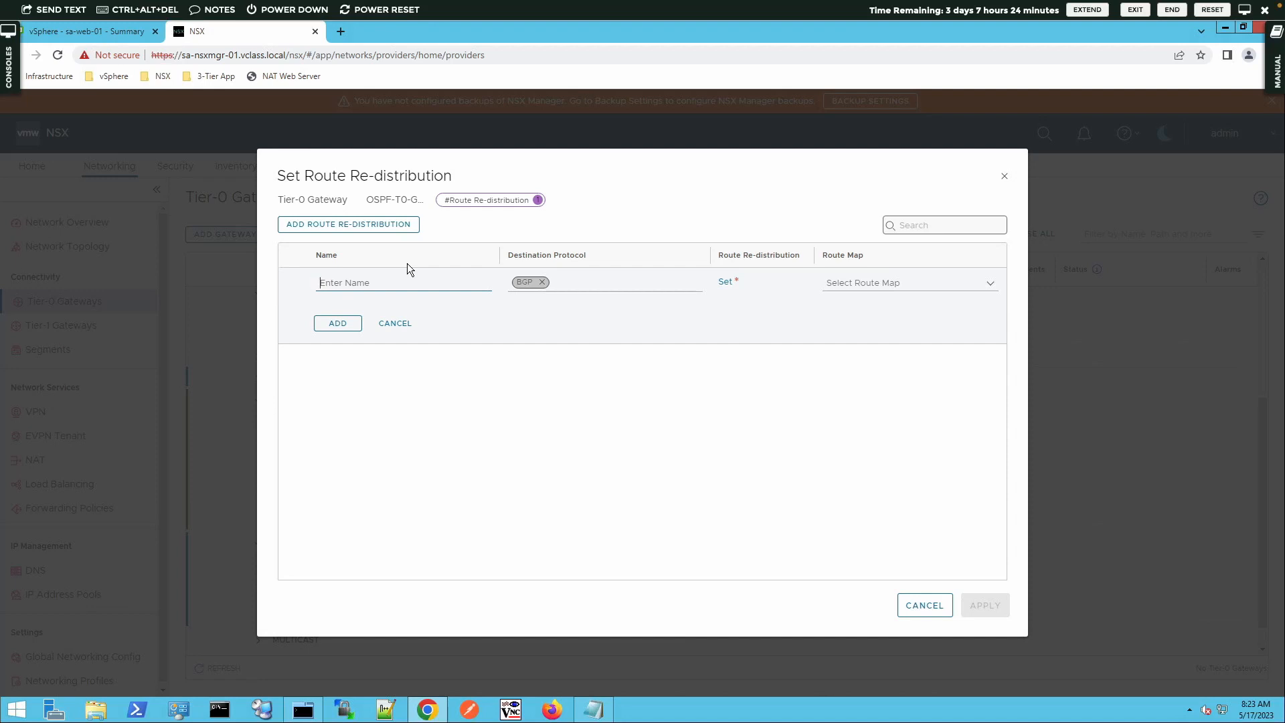
{"action": "type", "text": "OSPF-Route "}
{"action": "type", "text": "Redistribution"}
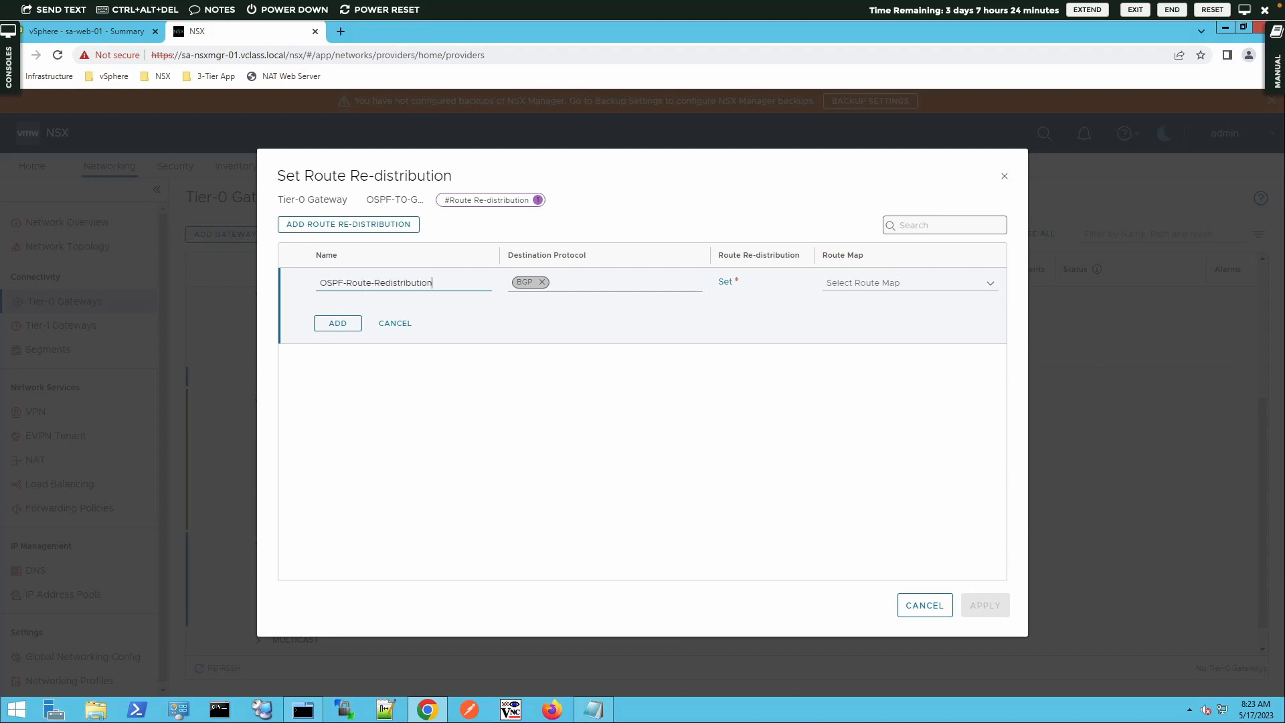
{"action": "left_click", "coordinate": [544, 282]}
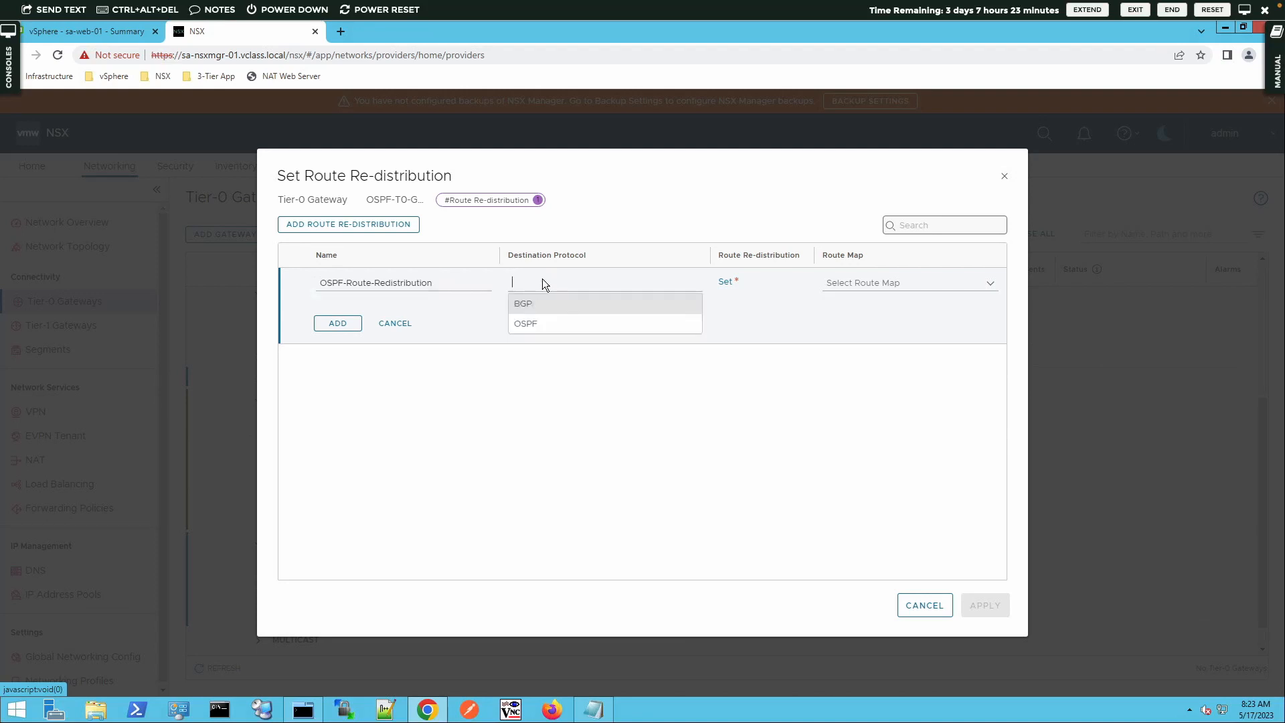
{"action": "left_click", "coordinate": [529, 324]}
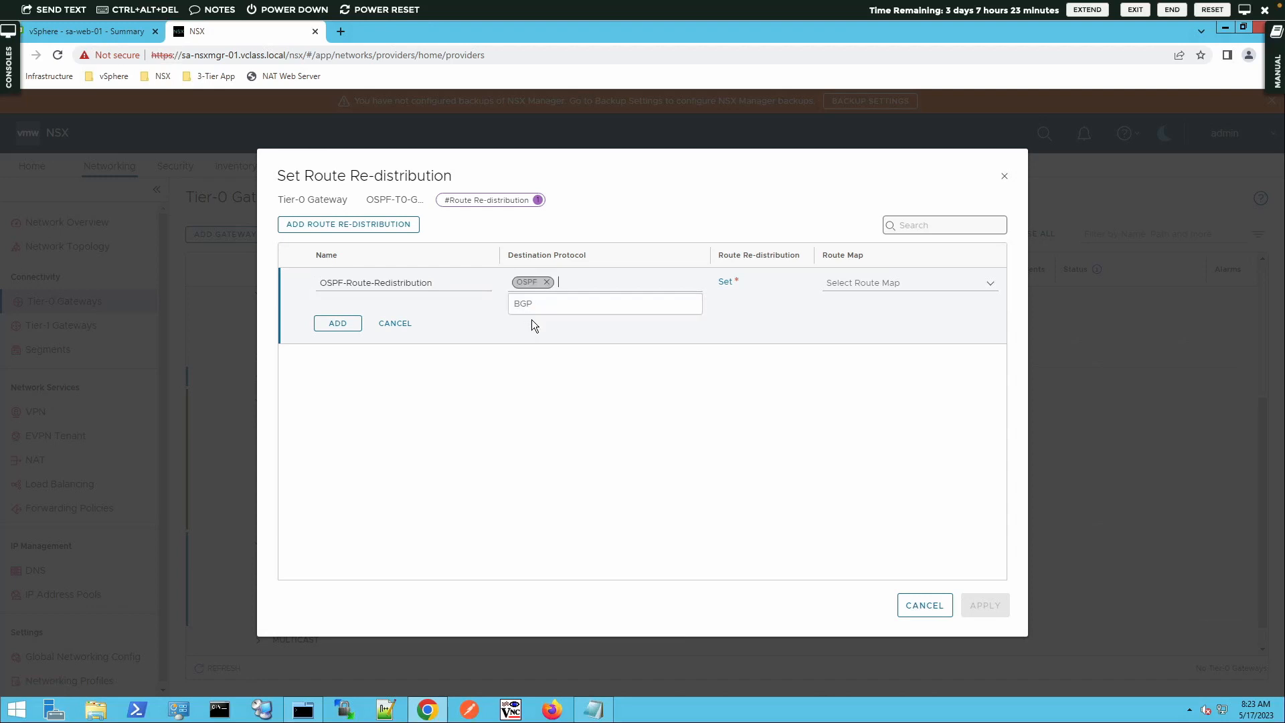
Select Static Routes and Connected Interfaces & Segments as sources for both Tier-0 subnets and advertised Tier-1 subnets
{"action": "left_click", "coordinate": [724, 284]}
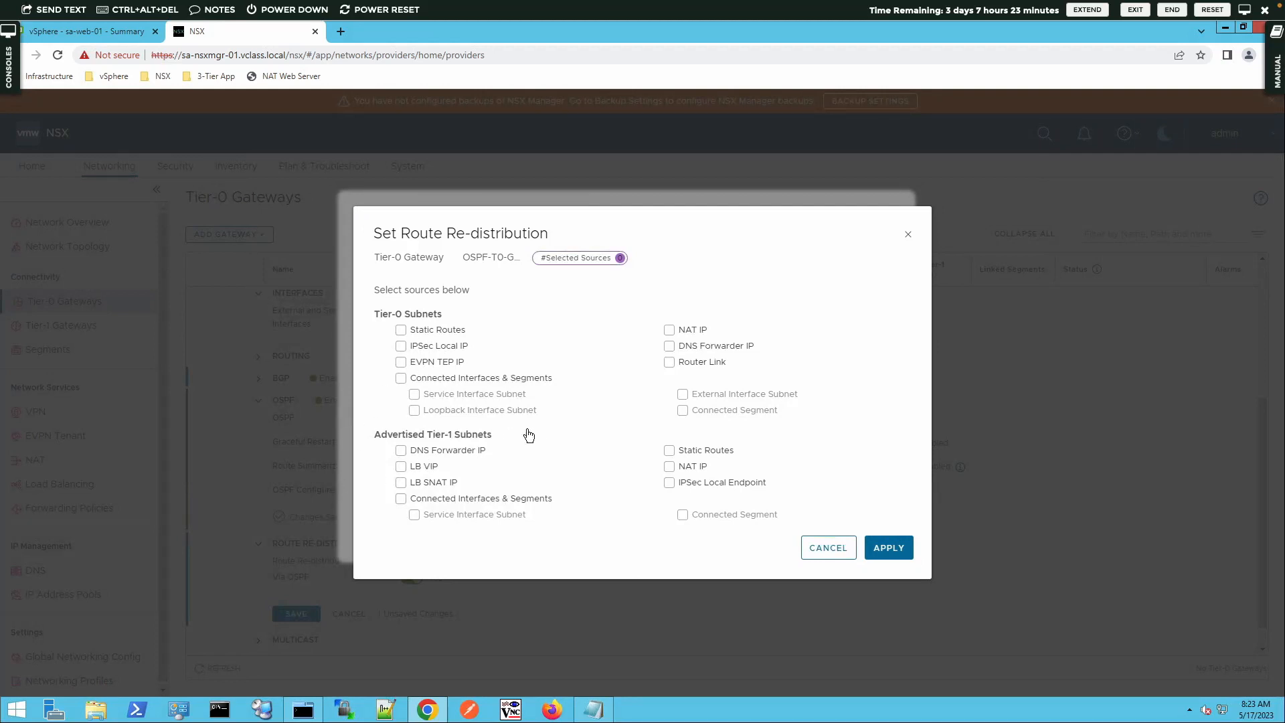
{"action": "left_click", "coordinate": [400, 498]}
{"action": "left_click", "coordinate": [669, 452]}
{"action": "left_click", "coordinate": [401, 330]}
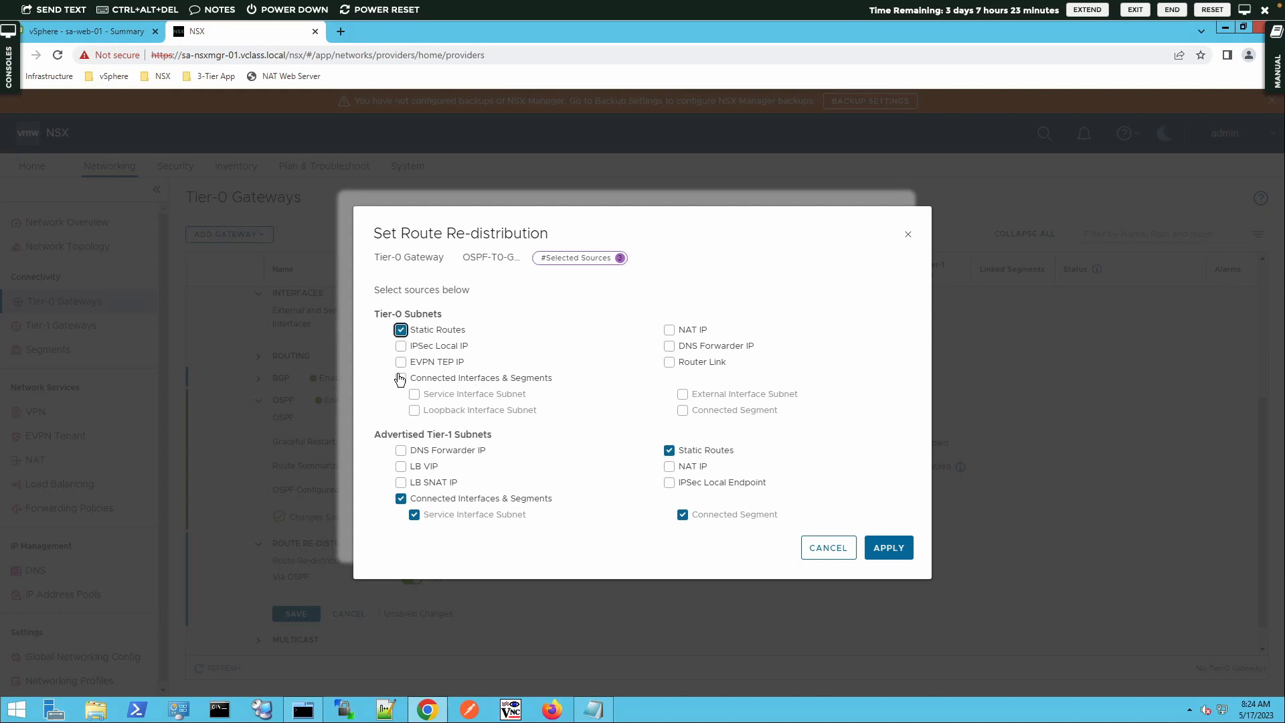
{"action": "left_click", "coordinate": [401, 378]}
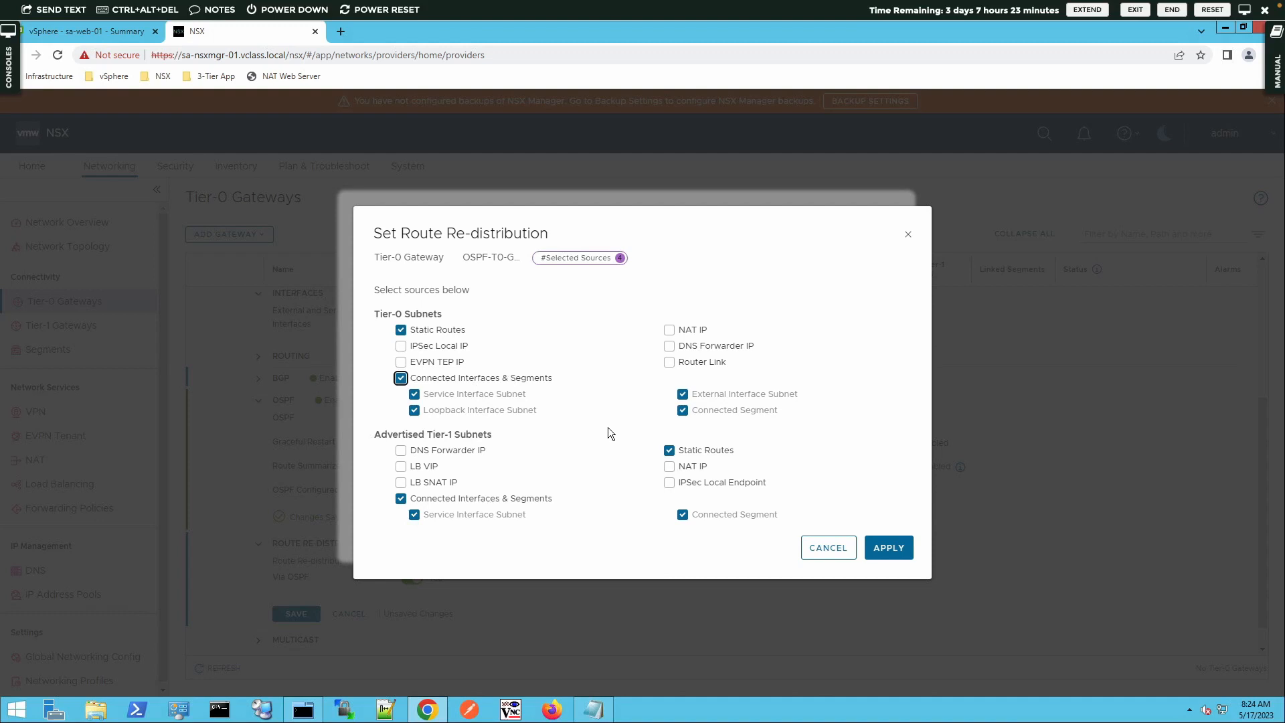
{"action": "left_click", "coordinate": [890, 544]}
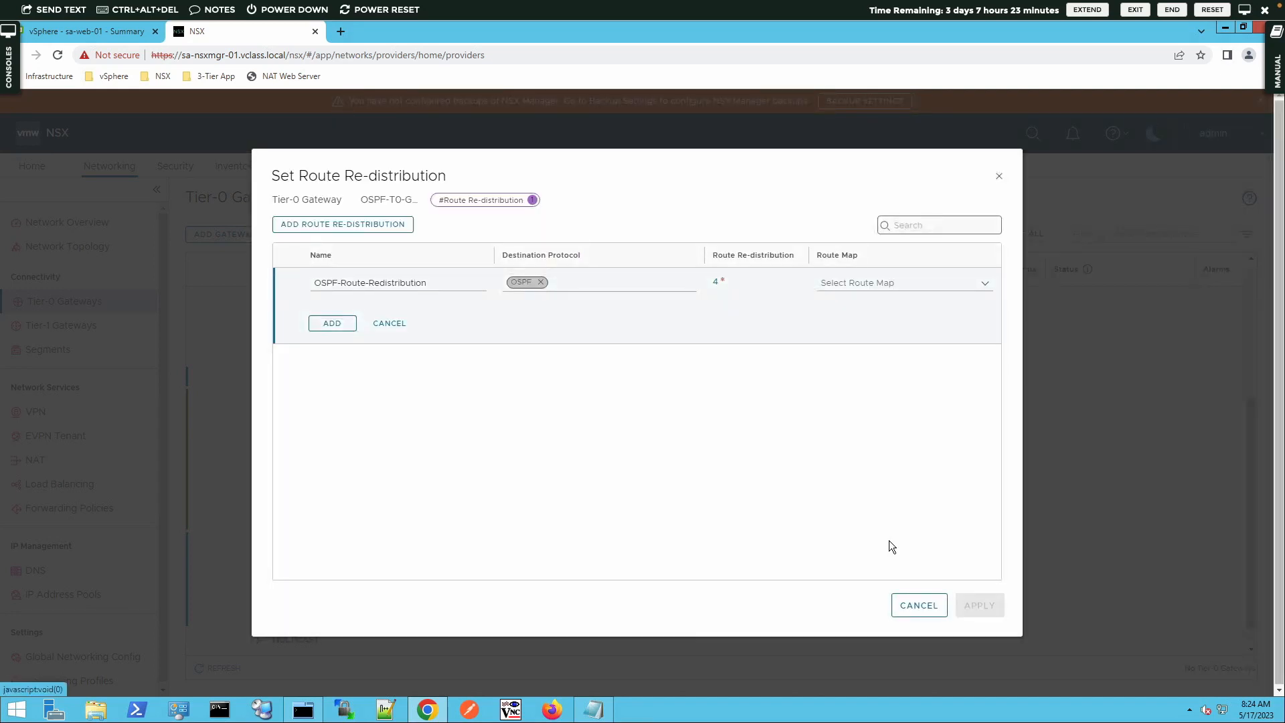
Add the re-distribution rule, apply it, and save the gateway's route re-distribution settings
{"action": "left_click", "coordinate": [324, 325]}
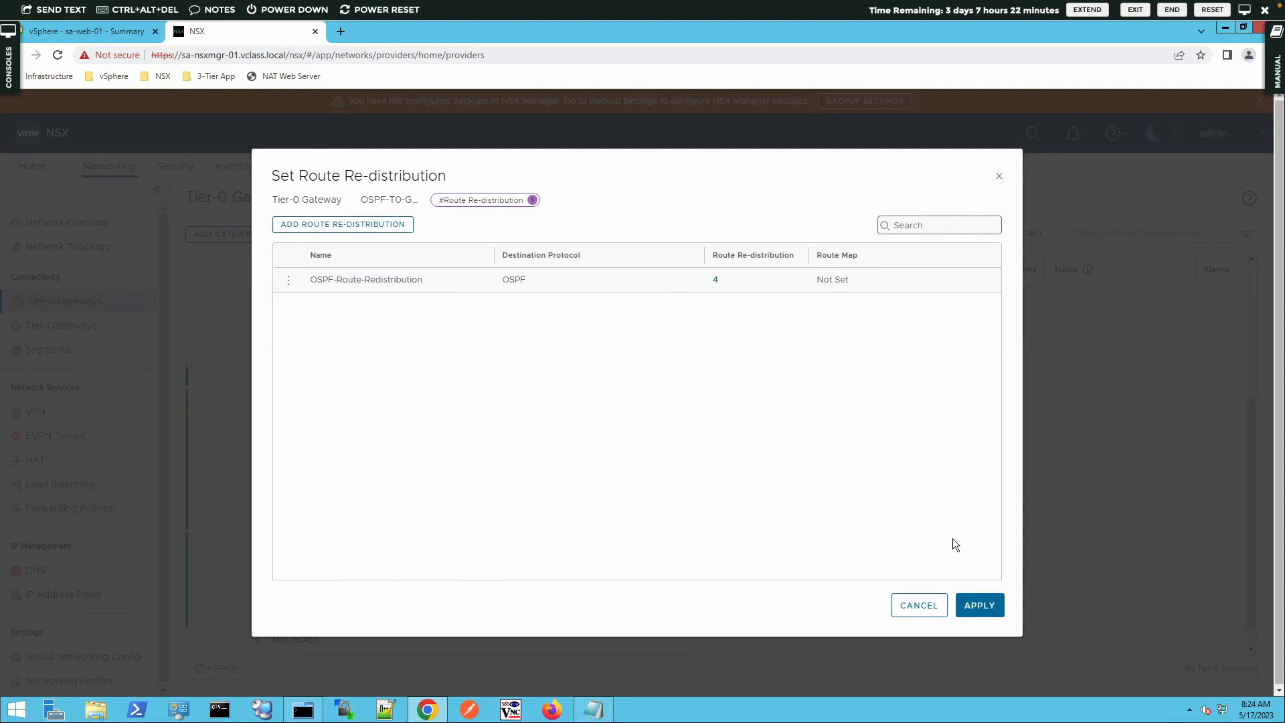
{"action": "left_click", "coordinate": [992, 610]}
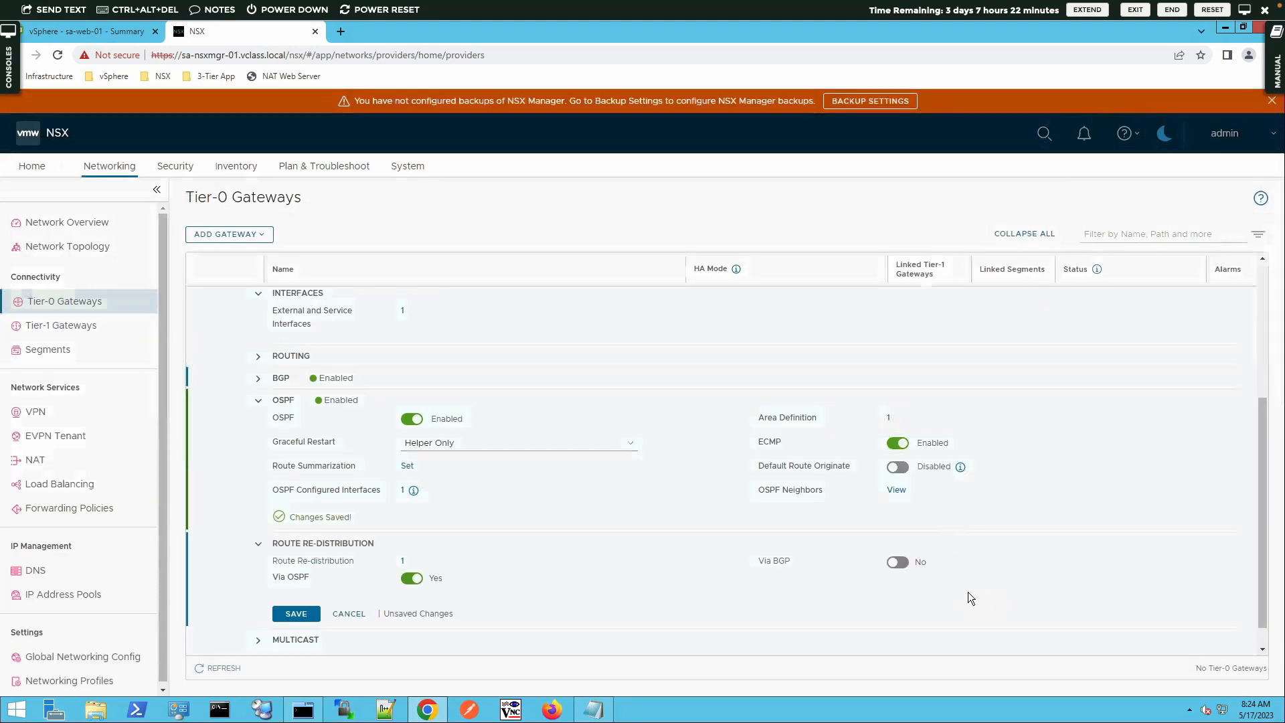
{"action": "left_click", "coordinate": [297, 613]}
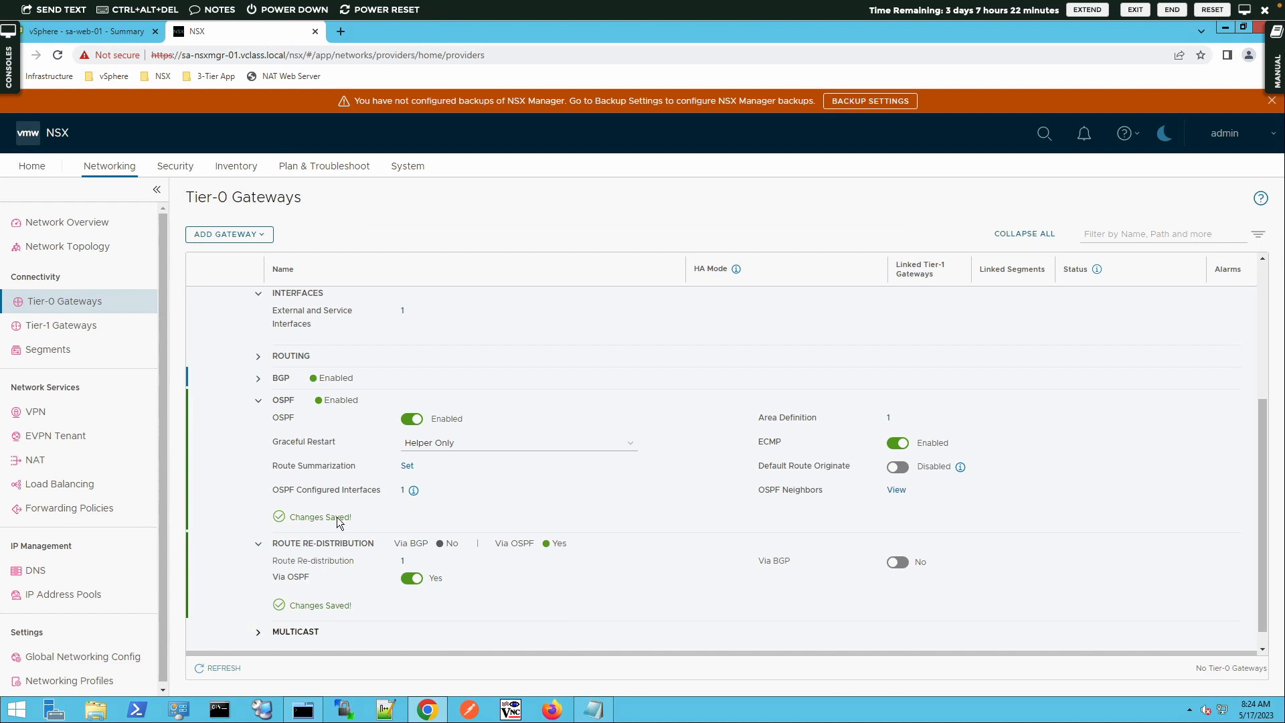
Save the gateway's pending BGP settings and close editing of the Tier-0 gateway
{"action": "scroll", "coordinate": [435, 502], "scroll_direction": "down", "scroll_amount": 1}
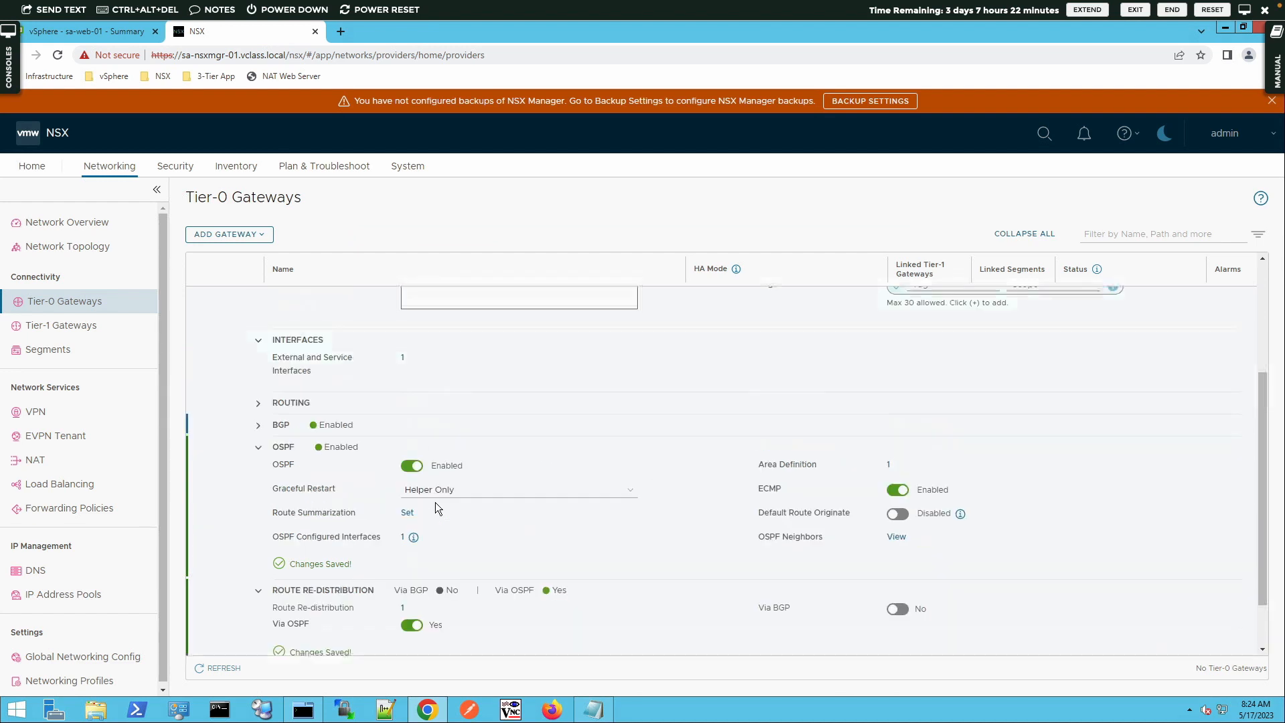
{"action": "scroll", "coordinate": [435, 504], "scroll_direction": "up", "scroll_amount": 4}
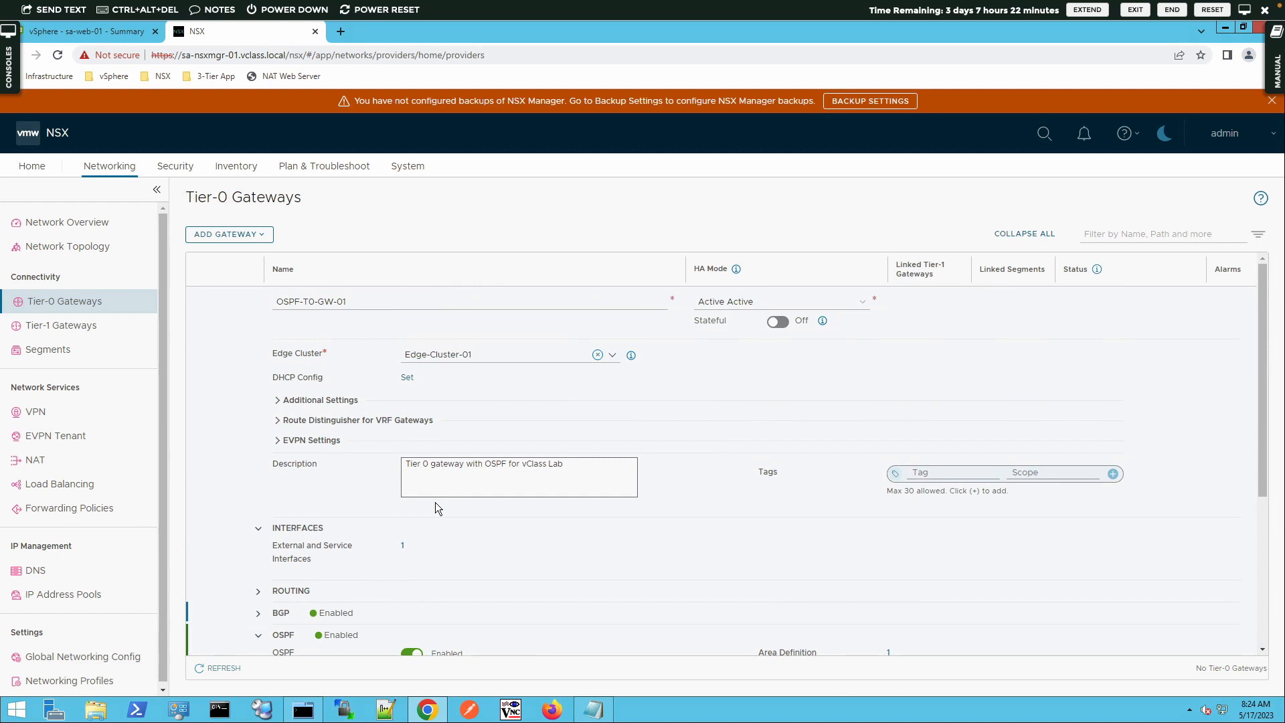
{"action": "scroll", "coordinate": [435, 502], "scroll_direction": "down", "scroll_amount": 3}
{"action": "scroll", "coordinate": [433, 517], "scroll_direction": "down", "scroll_amount": 1}
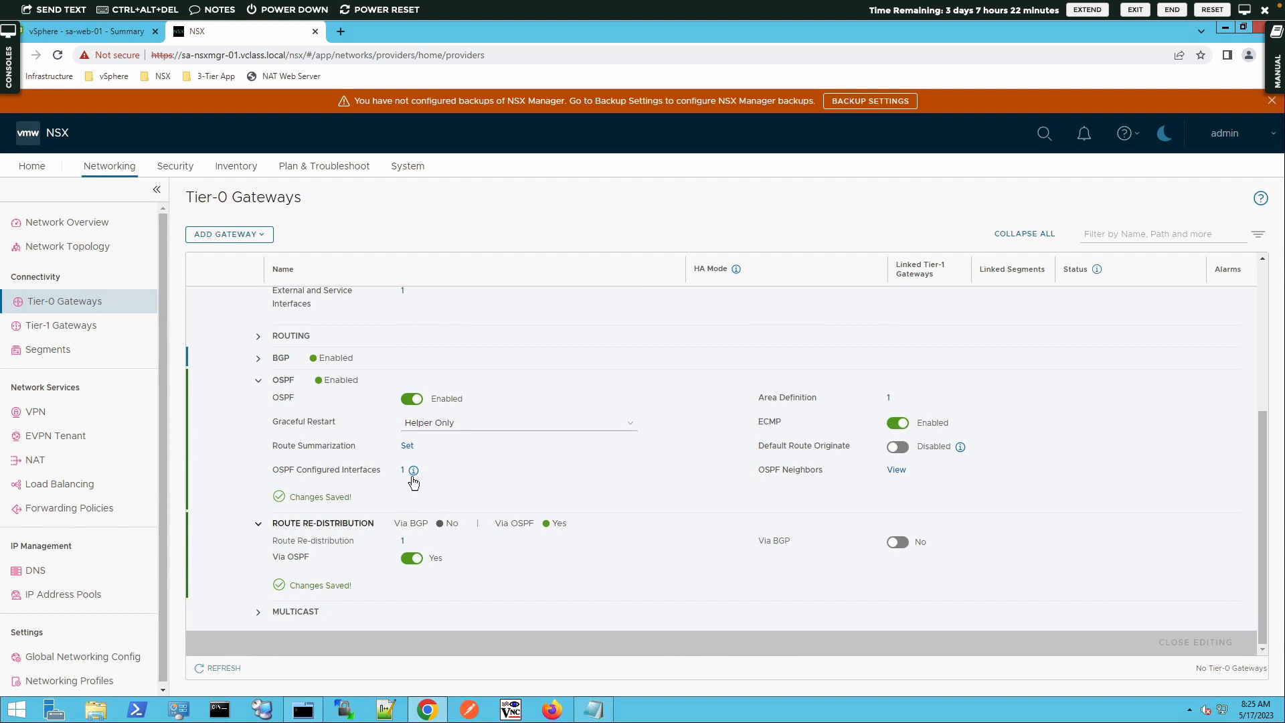
{"action": "left_click", "coordinate": [257, 360]}
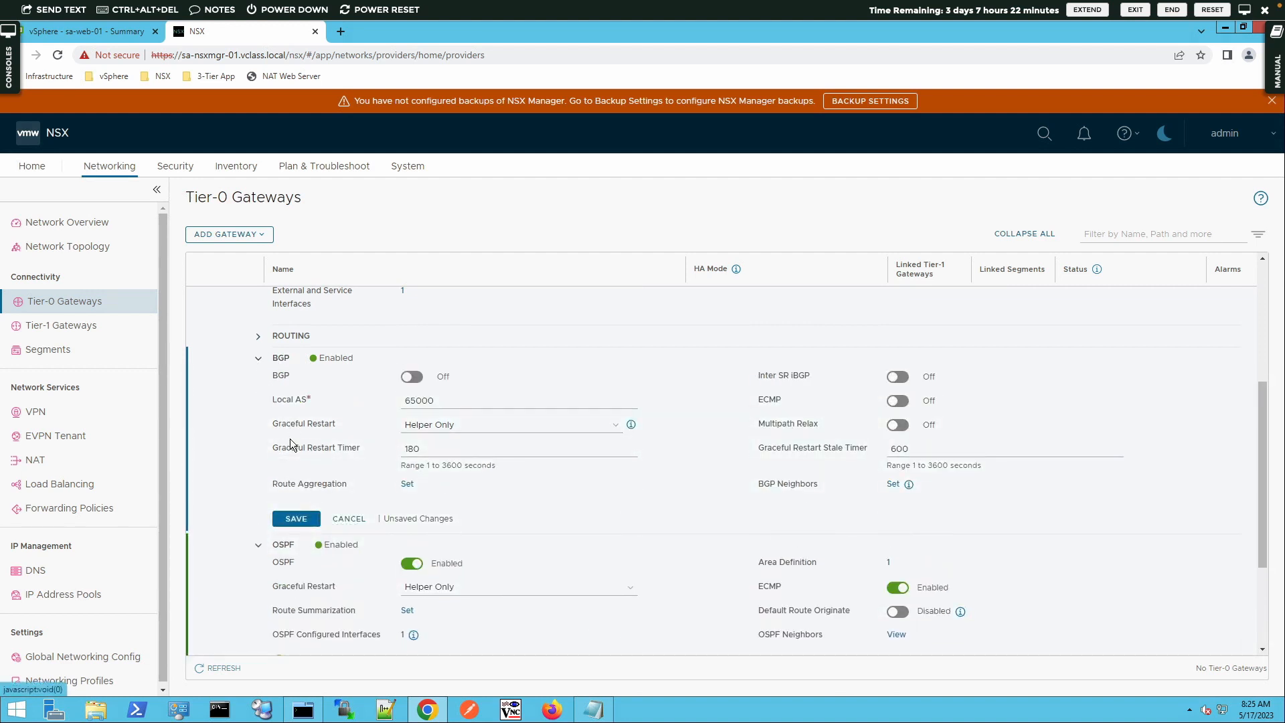
{"action": "left_click", "coordinate": [295, 519]}
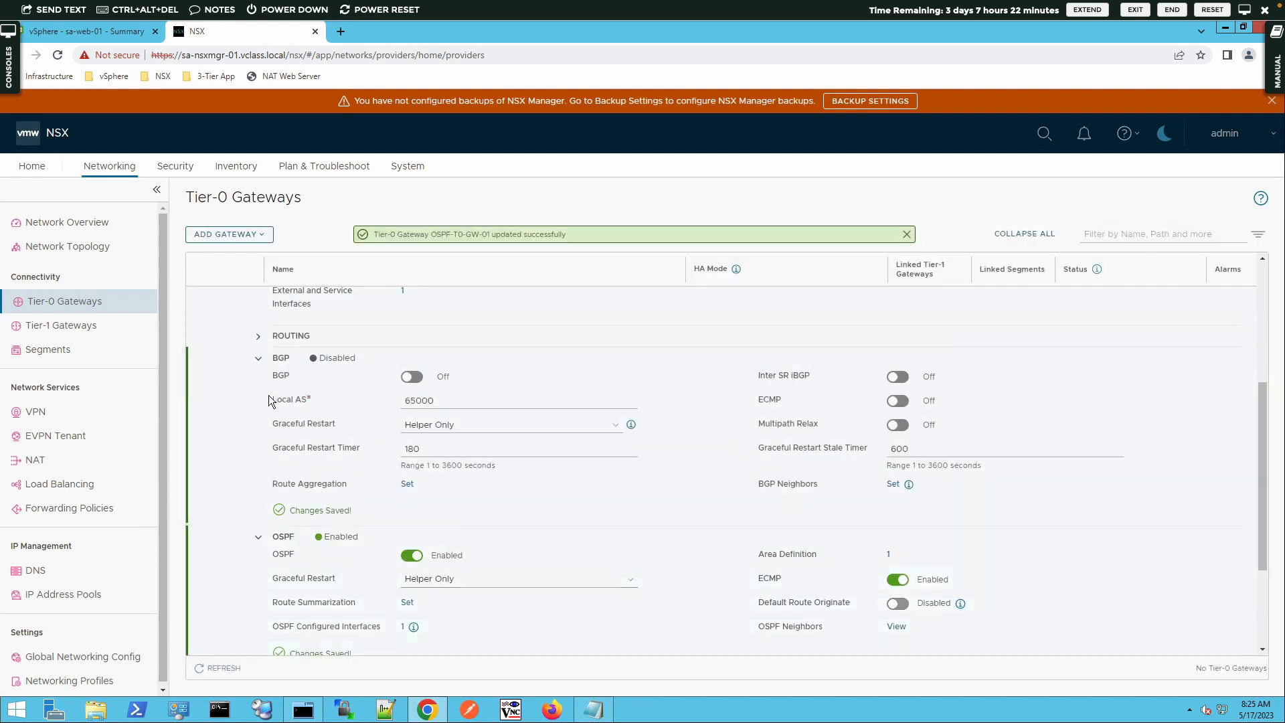
{"action": "left_click", "coordinate": [258, 359]}
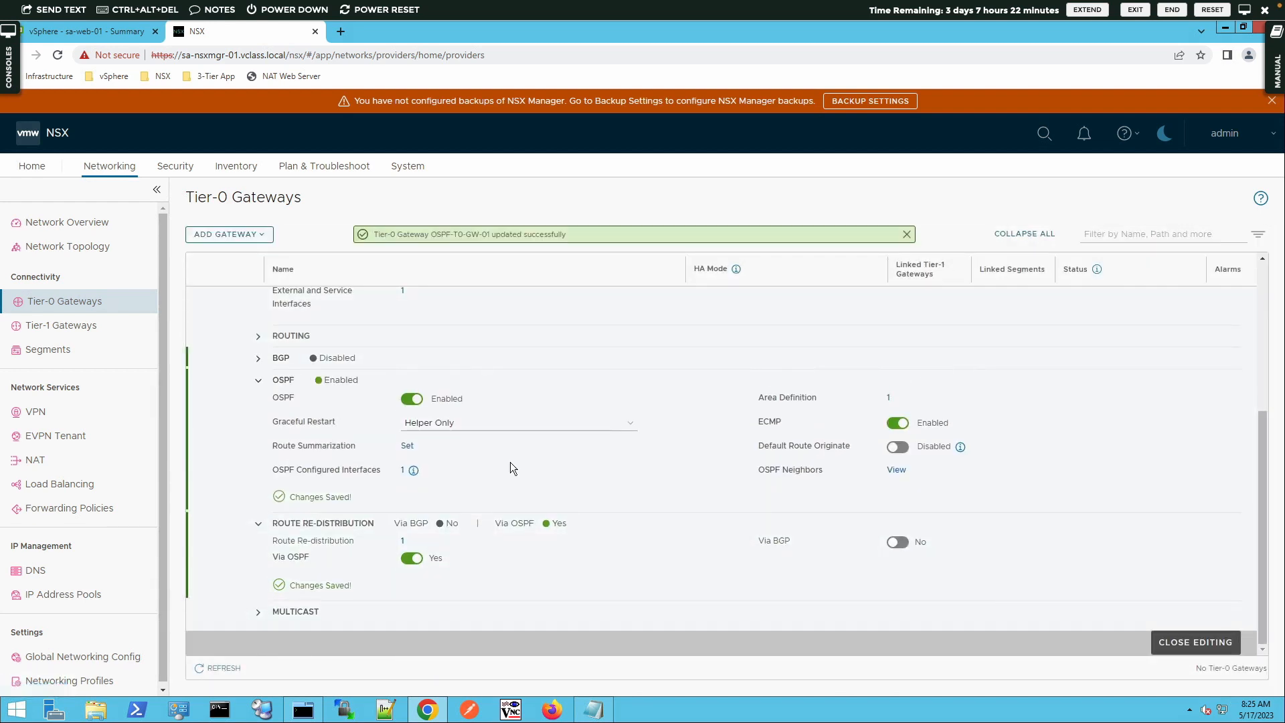
{"action": "left_click", "coordinate": [1188, 640]}
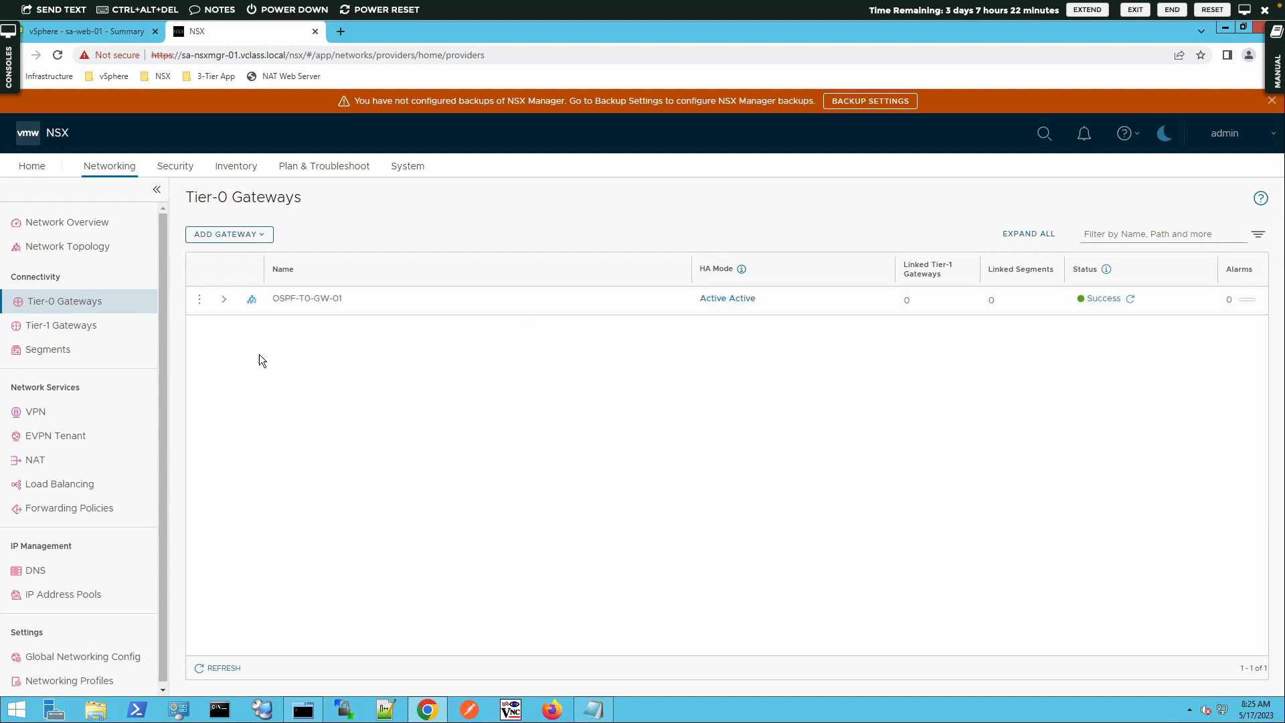
Edit the T1-GW-01 Tier-1 gateway, link it to the OSPF-T0-GW-01 Tier-0 gateway, and save
{"action": "left_click", "coordinate": [103, 328]}
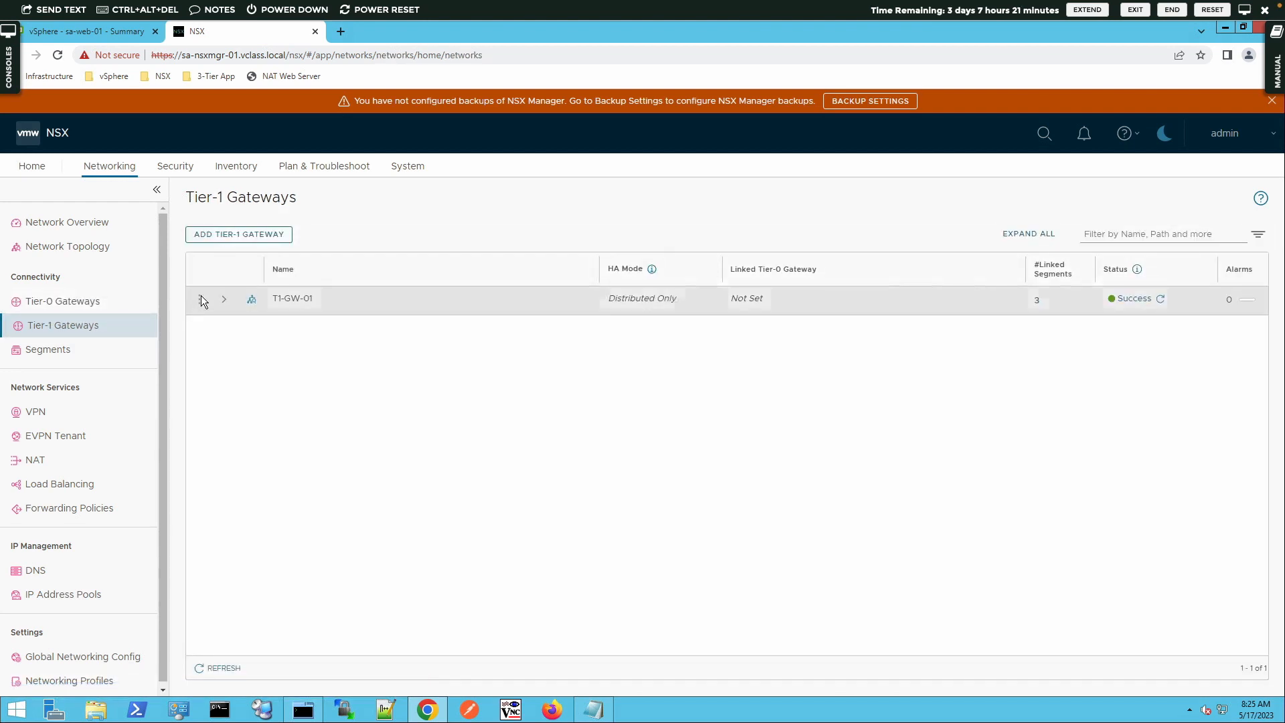
{"action": "left_click", "coordinate": [200, 298]}
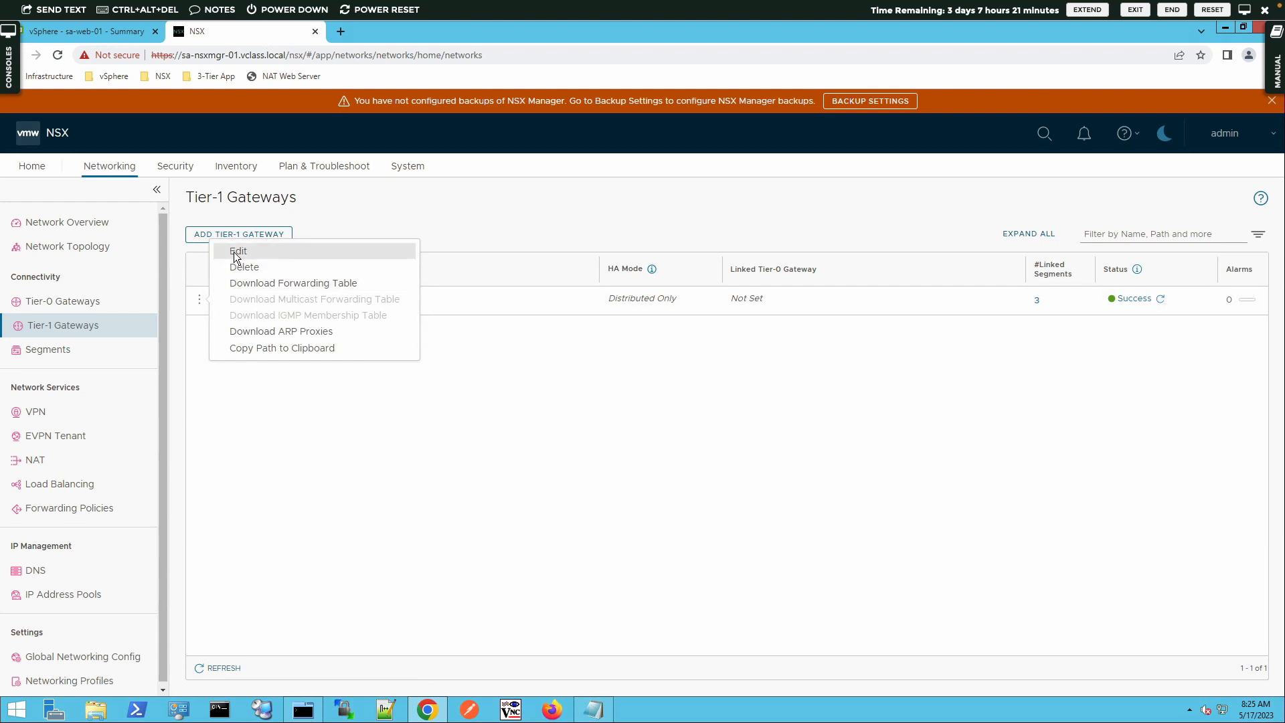
{"action": "left_click", "coordinate": [320, 259]}
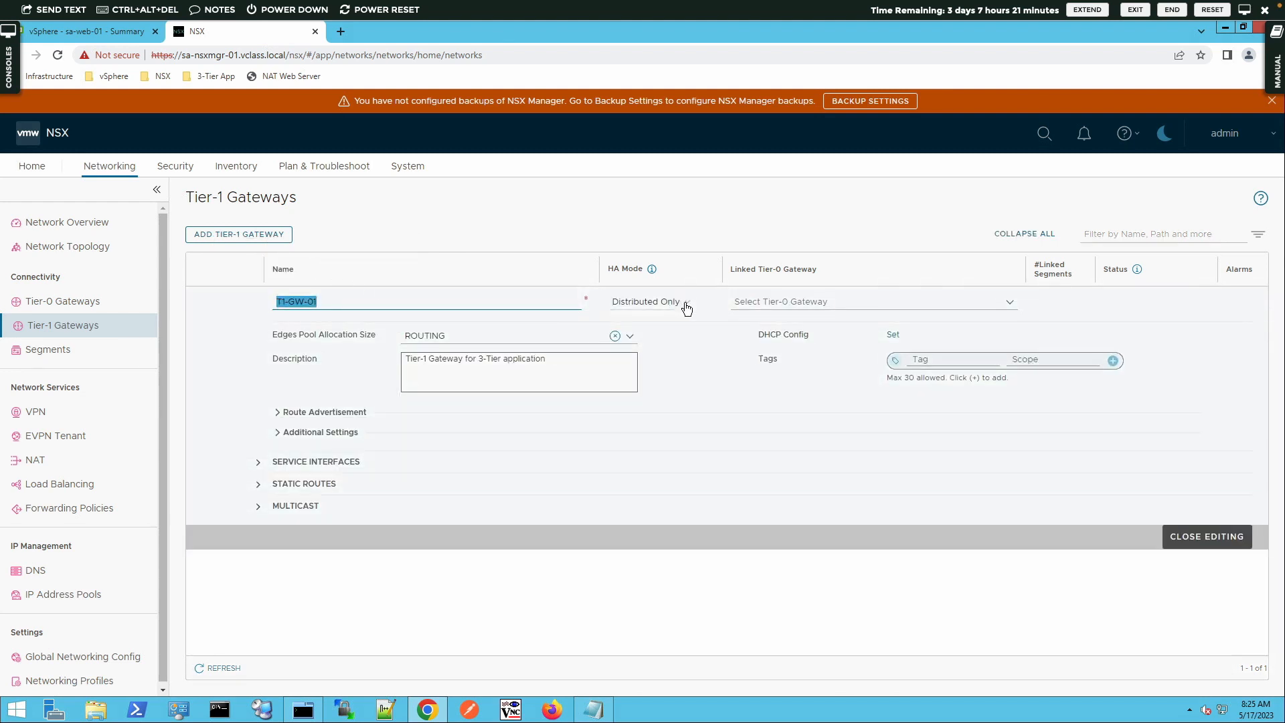
{"action": "left_click", "coordinate": [765, 303]}
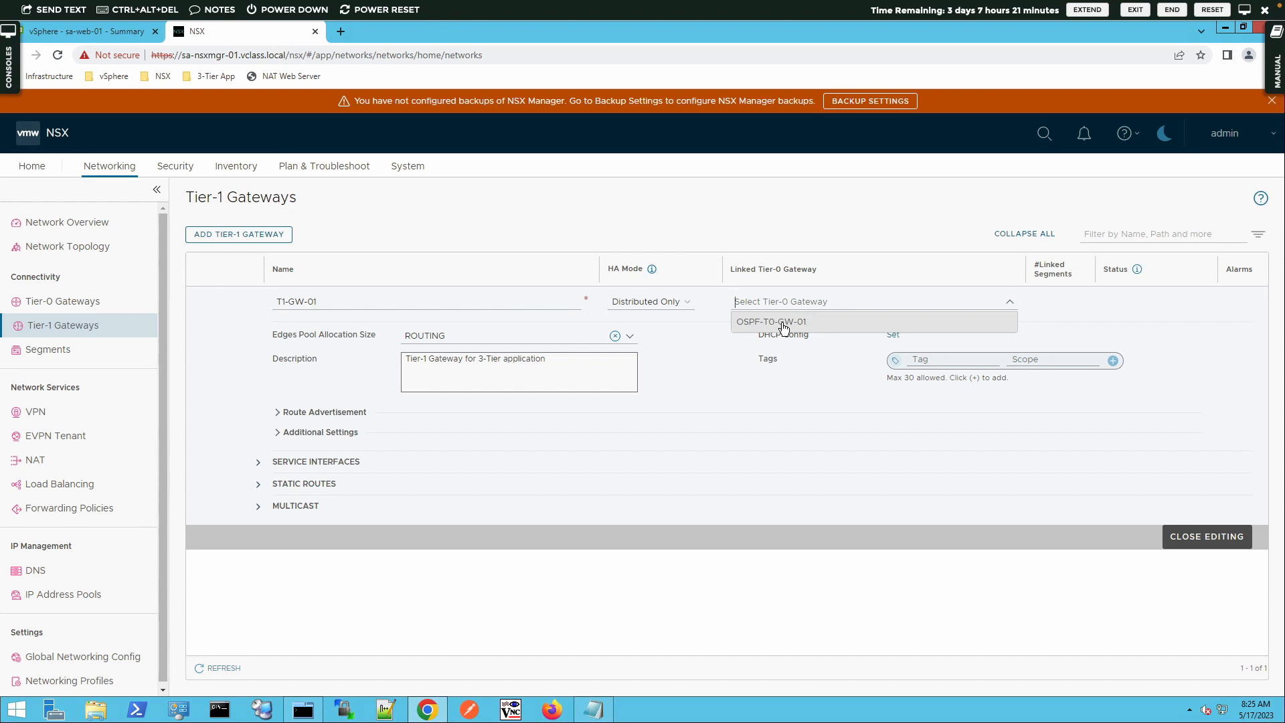
{"action": "left_click", "coordinate": [784, 323]}
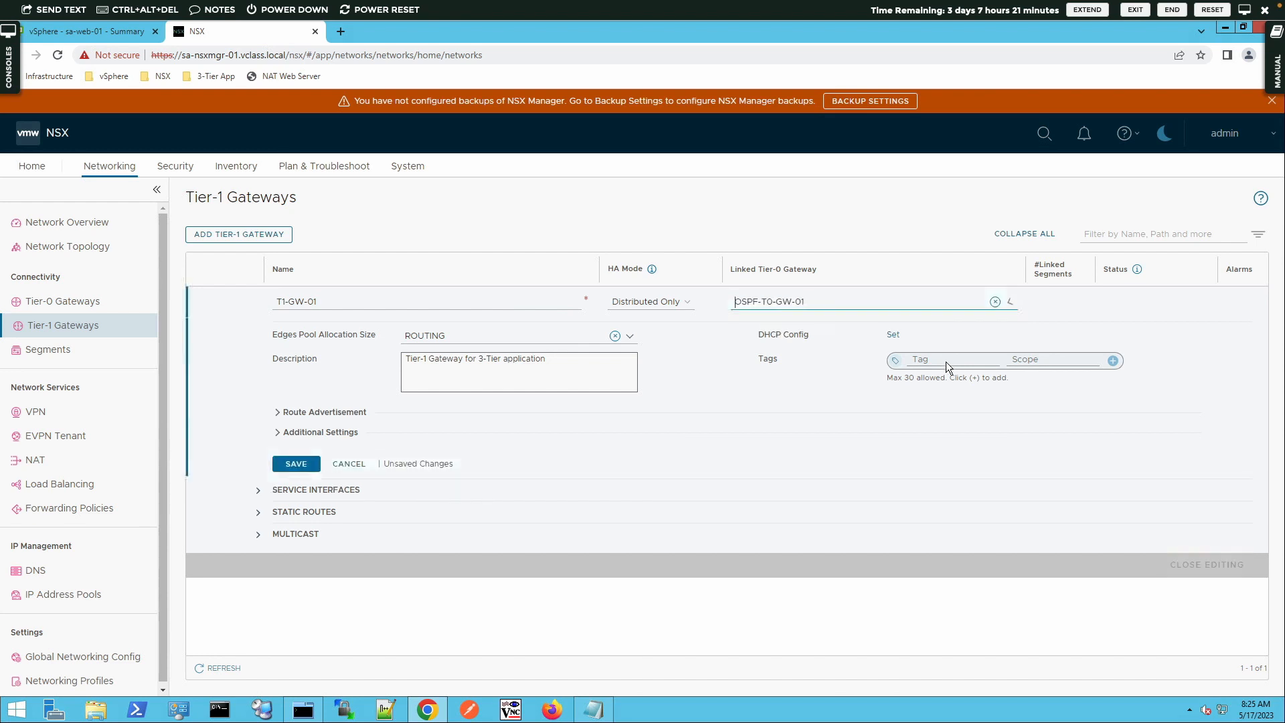
{"action": "left_click", "coordinate": [297, 465]}
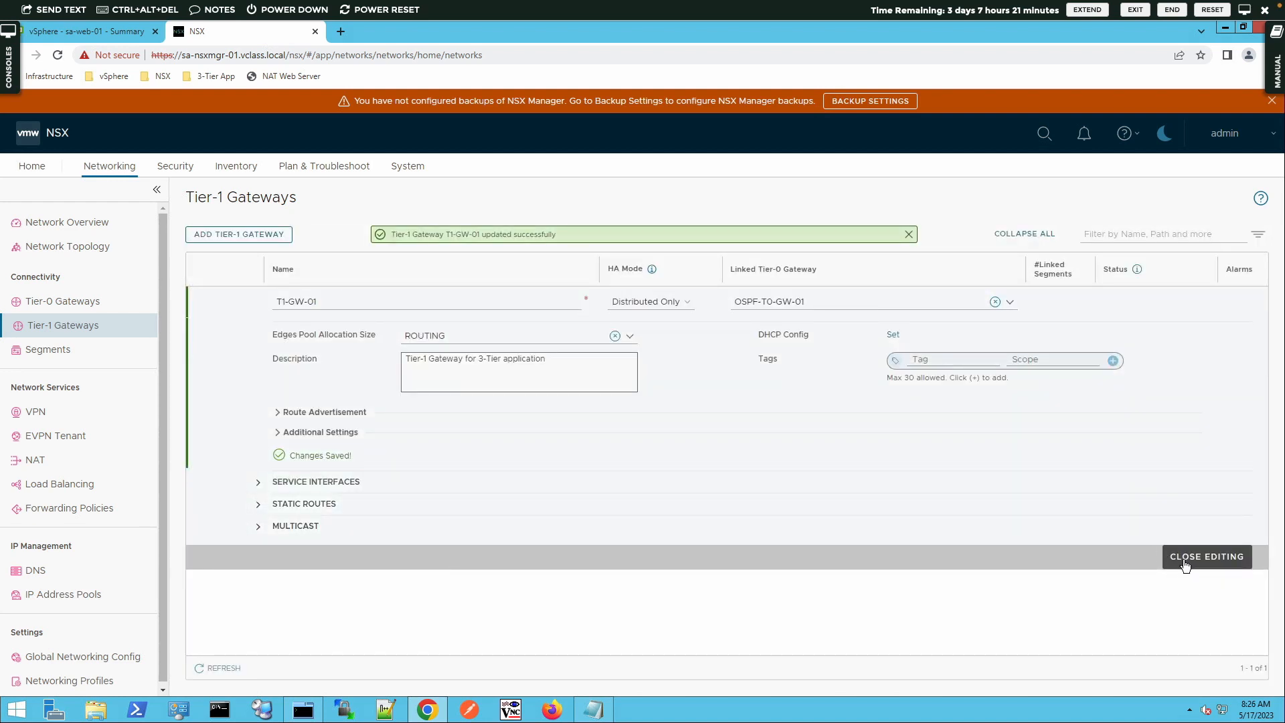
{"action": "left_click", "coordinate": [1186, 564]}
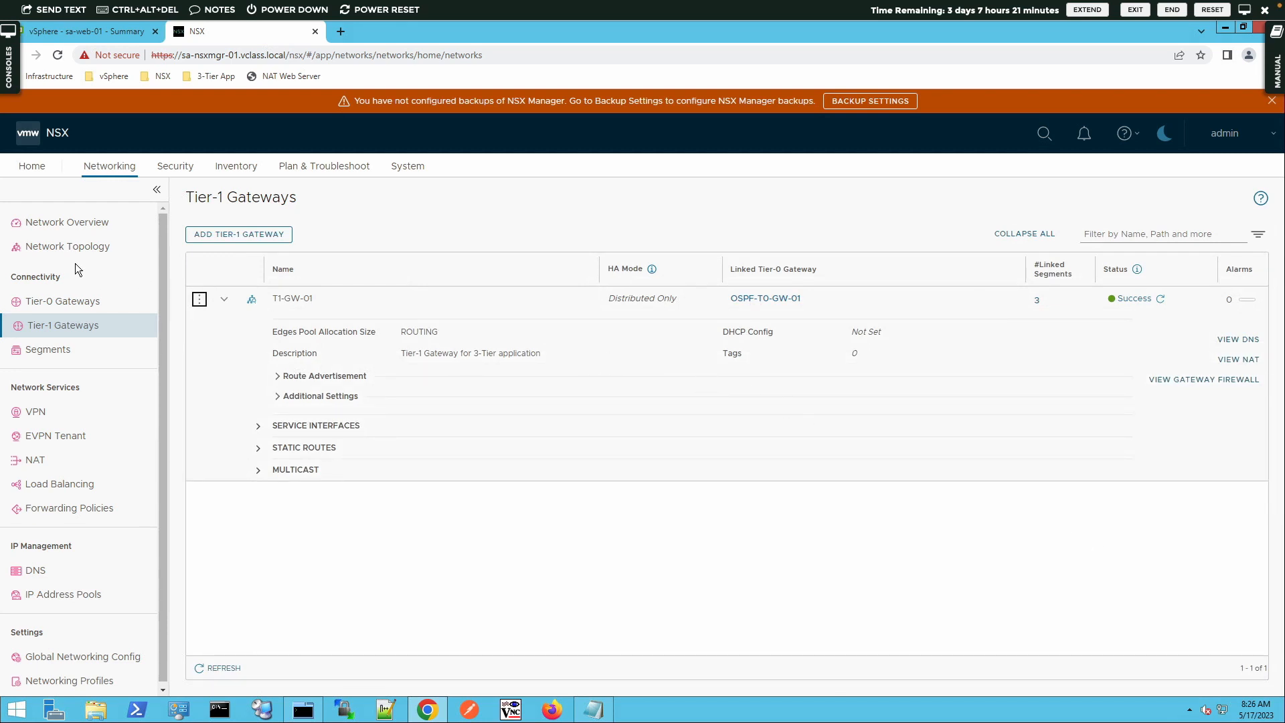
Open the network topology view and zoom in to inspect the gateway and segment connections
{"action": "left_click", "coordinate": [81, 247]}
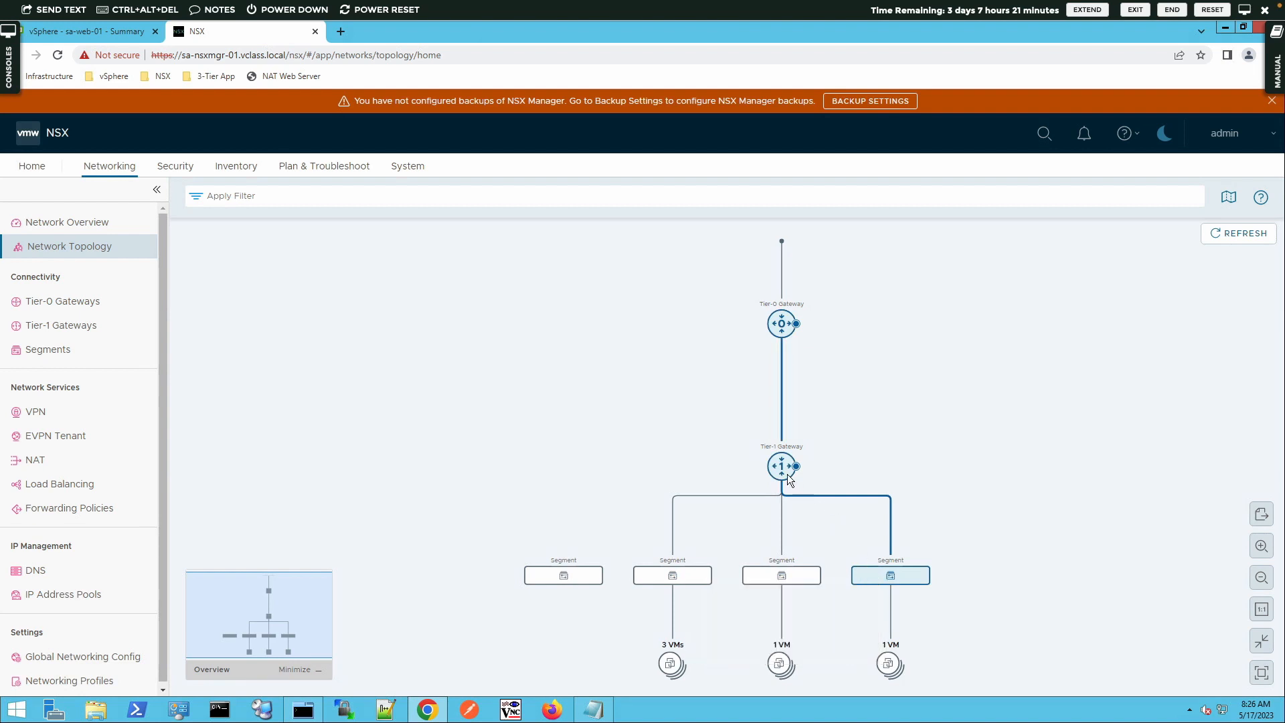
{"action": "mouse_move", "coordinate": [783, 473]}
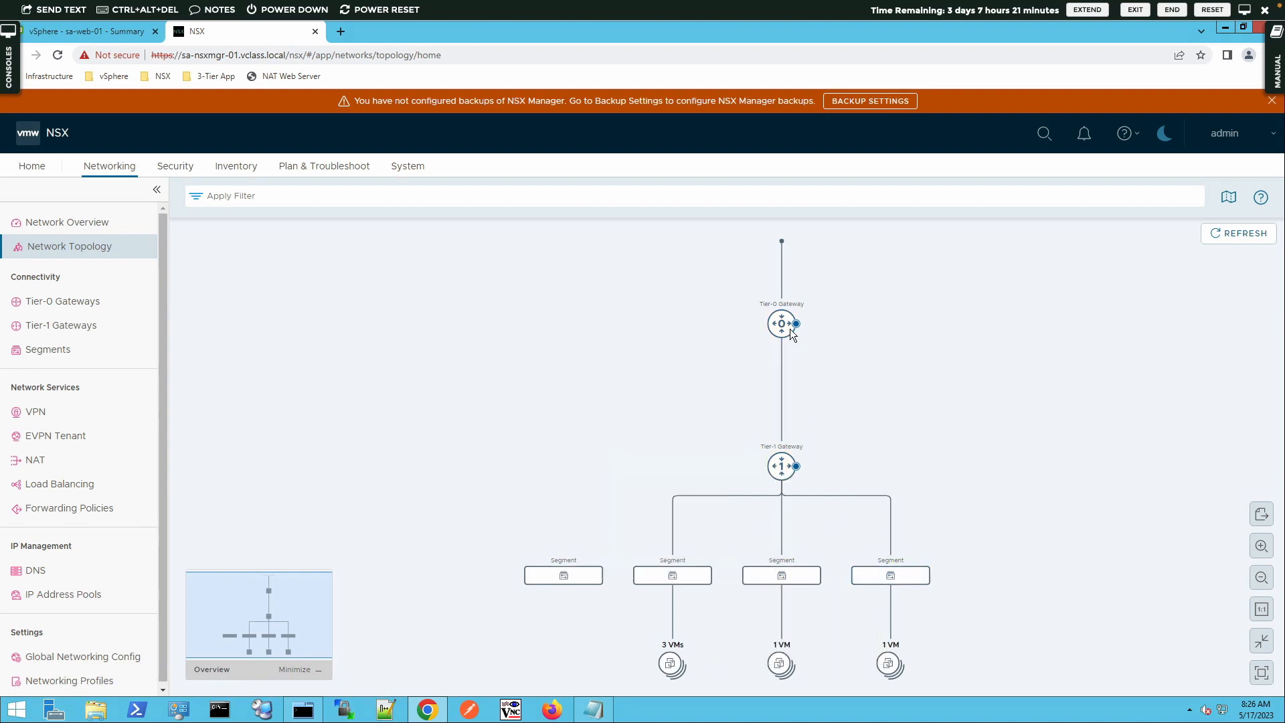
{"action": "mouse_move", "coordinate": [784, 328]}
{"action": "left_click", "coordinate": [1263, 546]}
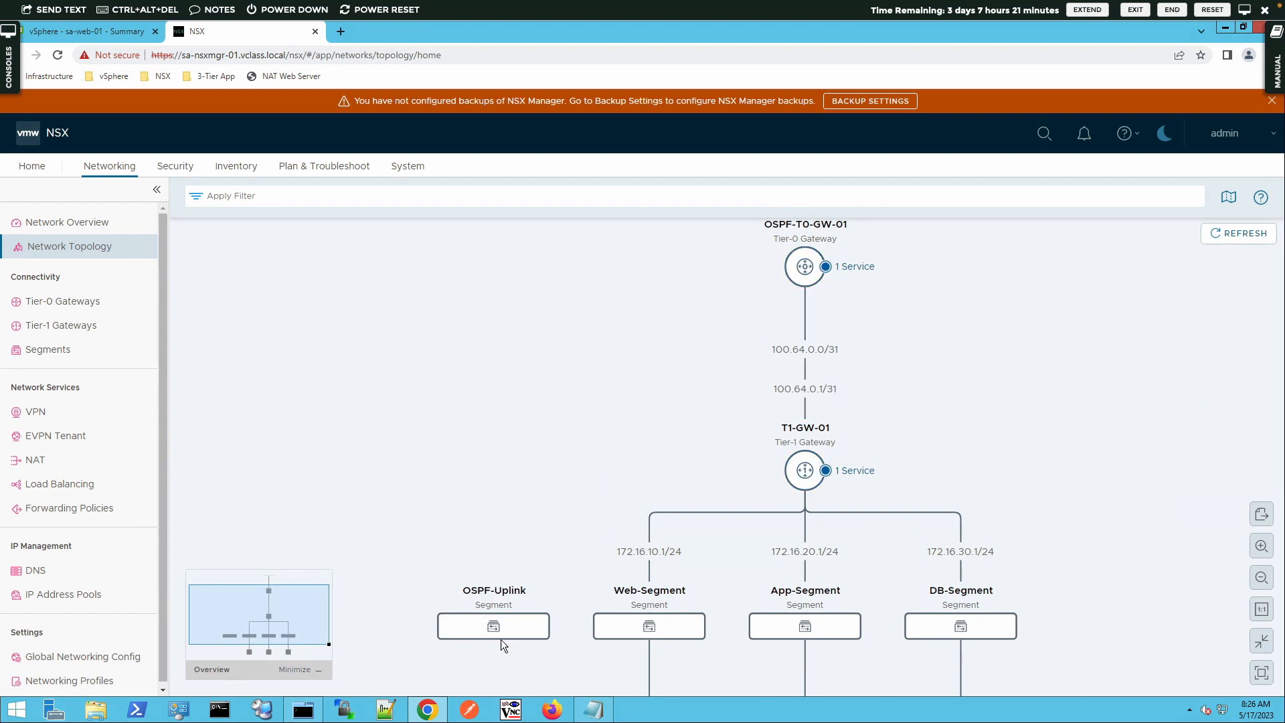
{"action": "mouse_move", "coordinate": [492, 608]}
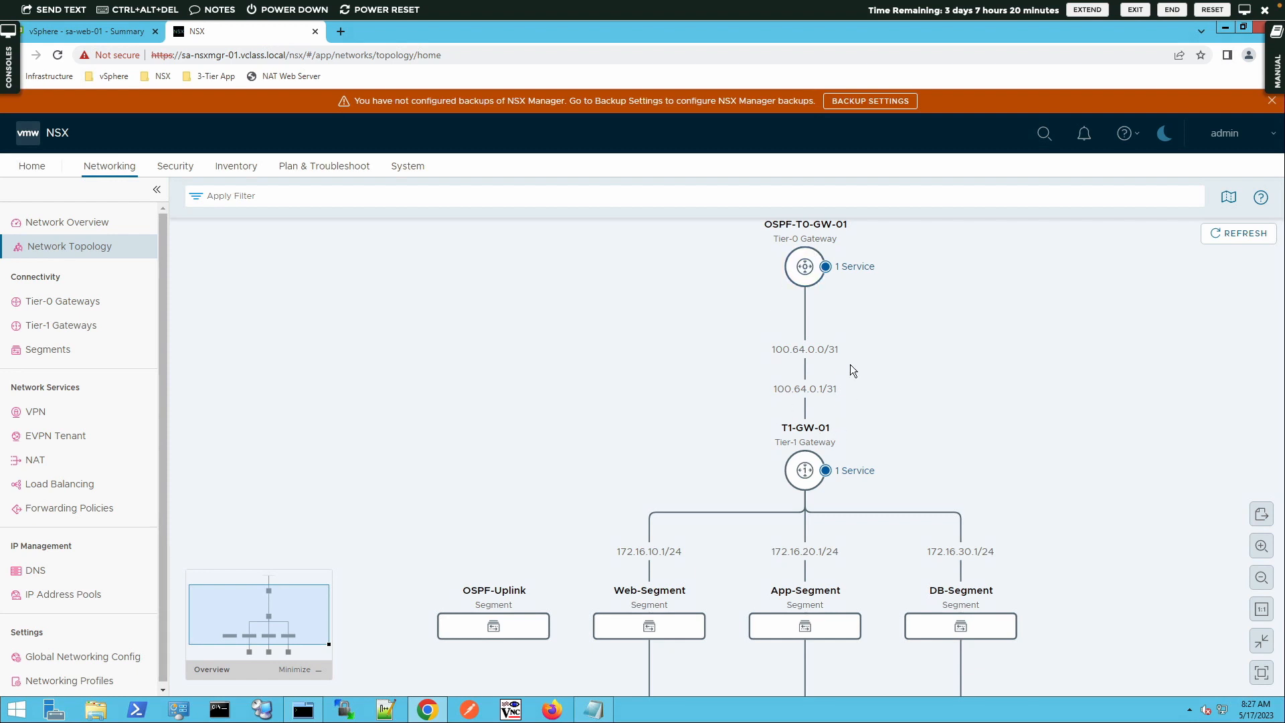
Open the OSPF-T0-GW-01 gateway's details in the topology and view its allocated edge nodes
{"action": "scroll", "coordinate": [850, 366], "scroll_direction": "up", "scroll_amount": 3}
{"action": "scroll", "coordinate": [851, 365], "scroll_direction": "down", "scroll_amount": 4}
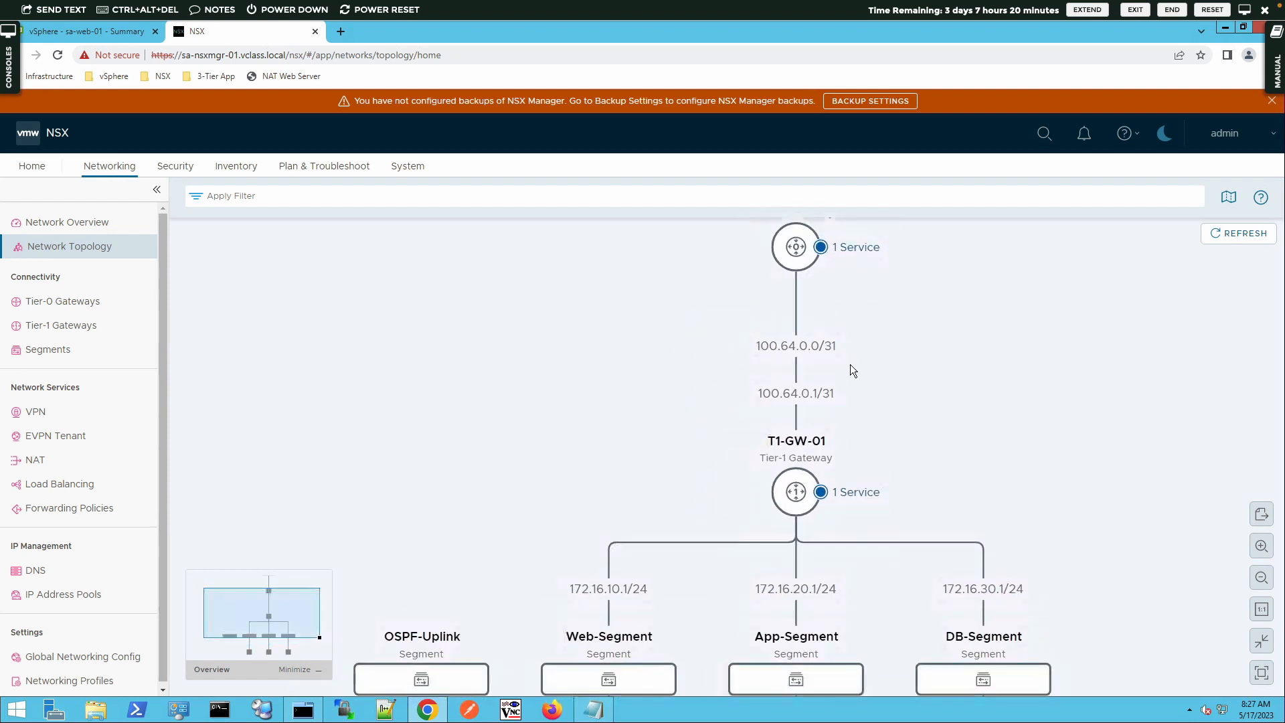
{"action": "left_click_drag", "start_coordinate": [849, 402], "coordinate": [842, 427]}
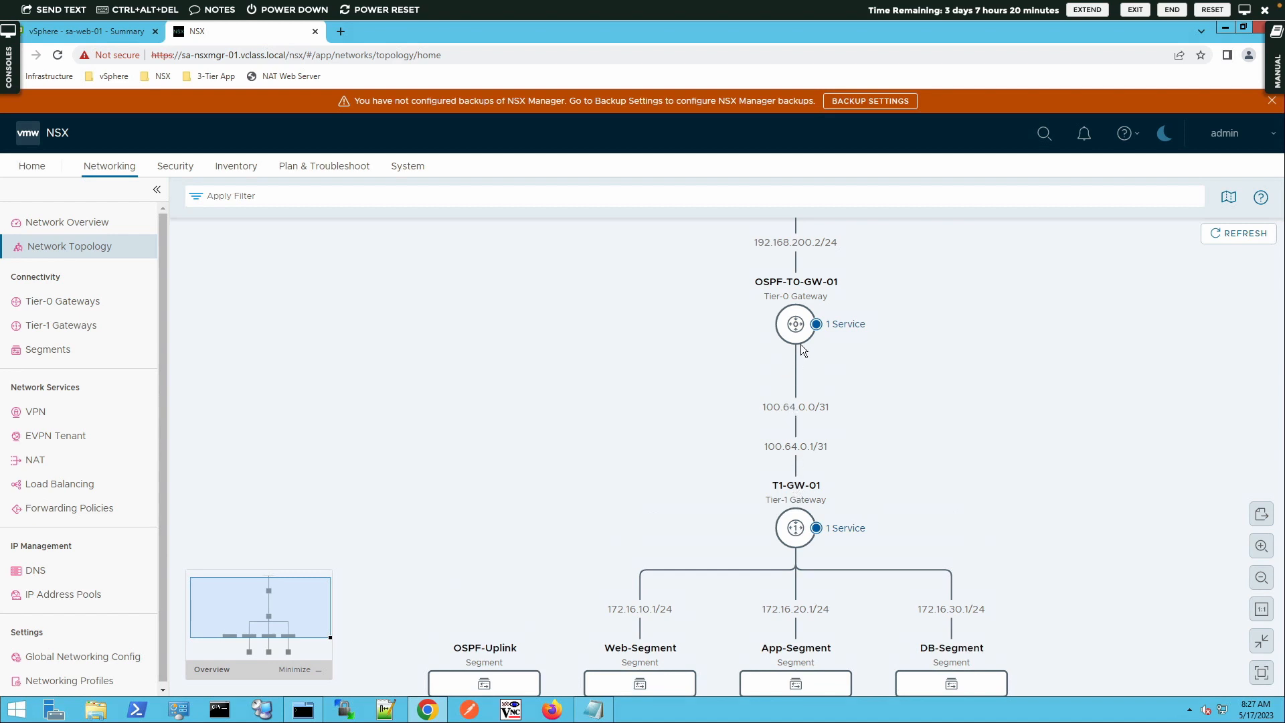
{"action": "mouse_move", "coordinate": [799, 338]}
{"action": "left_click", "coordinate": [795, 323]}
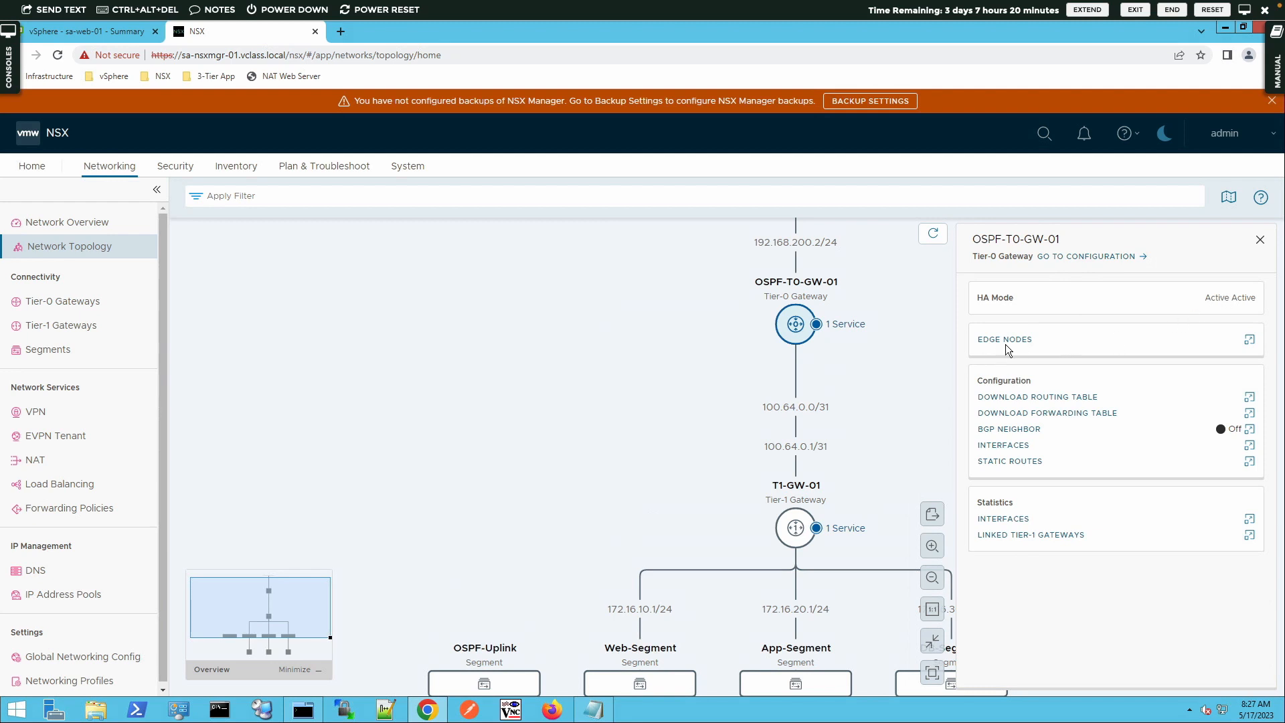
{"action": "left_click", "coordinate": [1029, 340]}
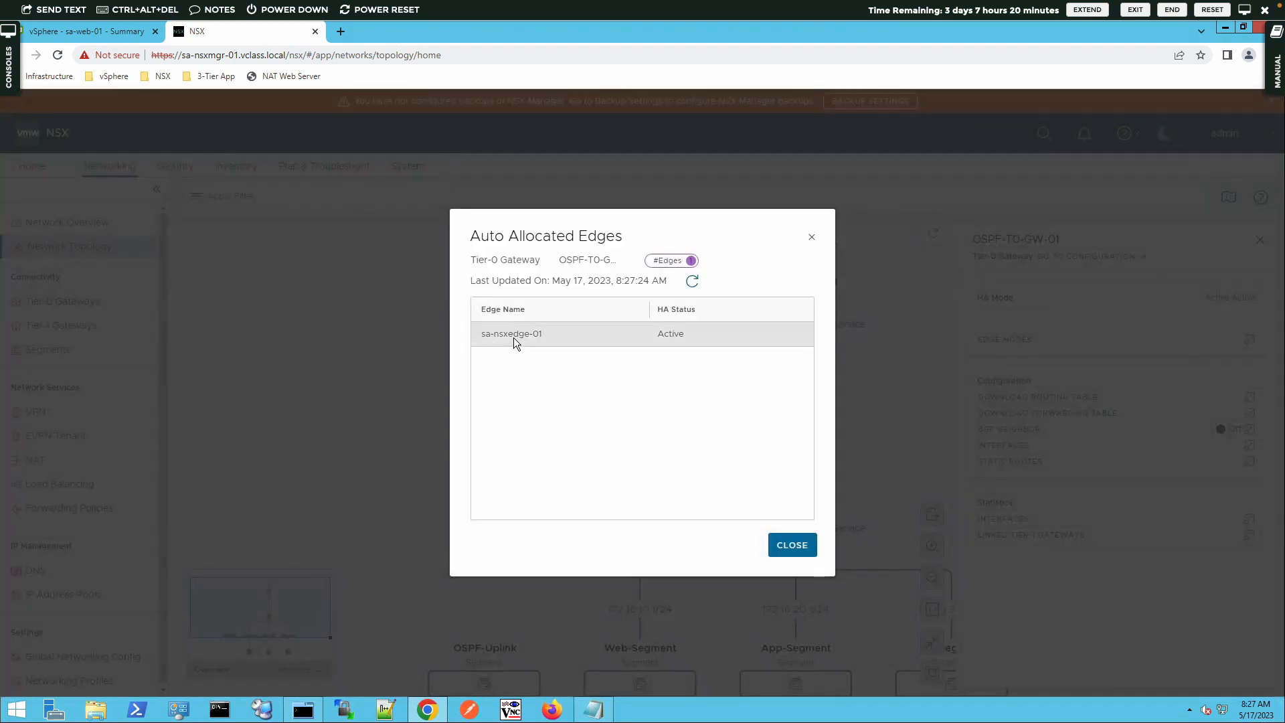
{"action": "left_click", "coordinate": [788, 548]}
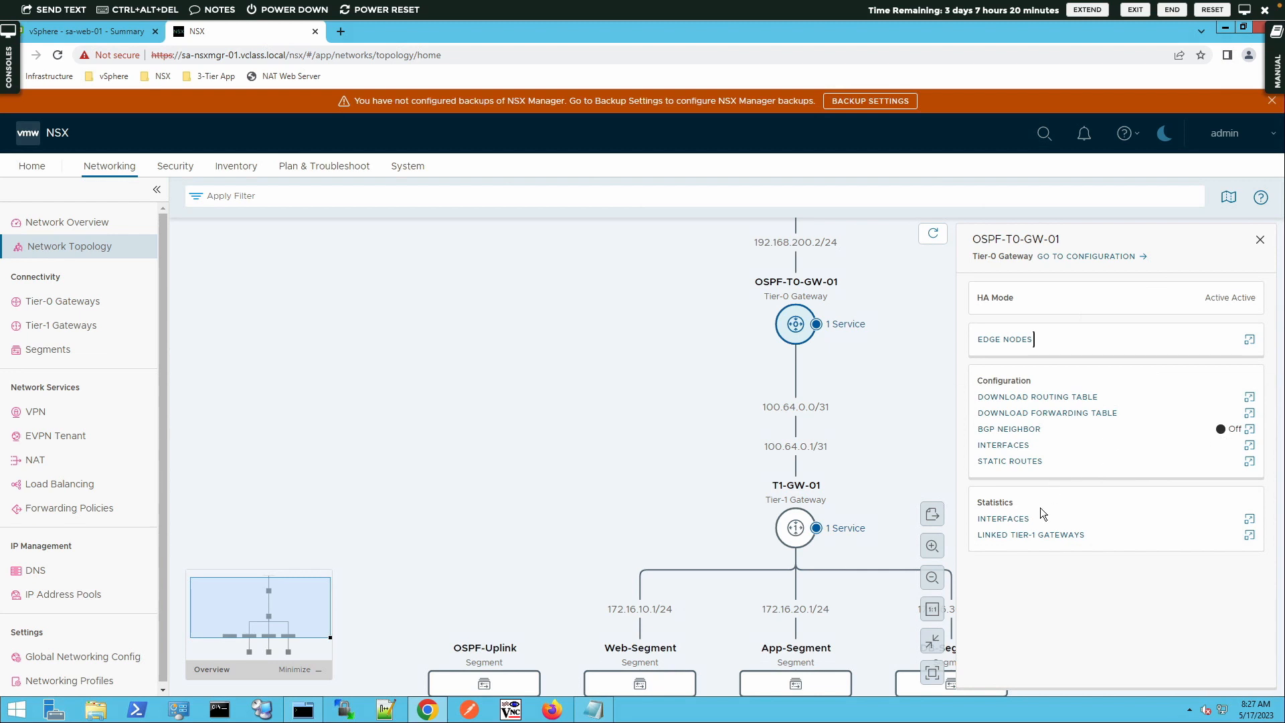
View the Tier-0 gateway's interface statistics for the OSPF-Uplink interface on edge node sa-nsxedge-01
{"action": "left_click", "coordinate": [1003, 521]}
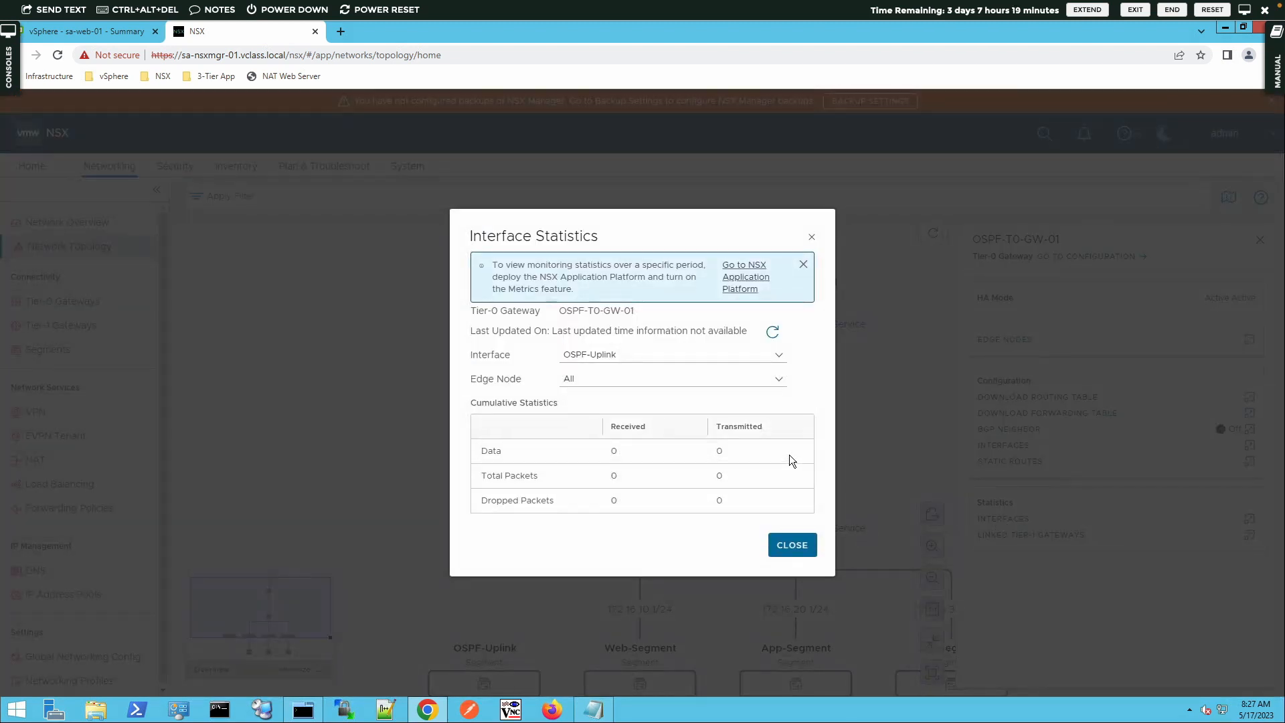
{"action": "left_click", "coordinate": [613, 379]}
{"action": "left_click", "coordinate": [595, 420]}
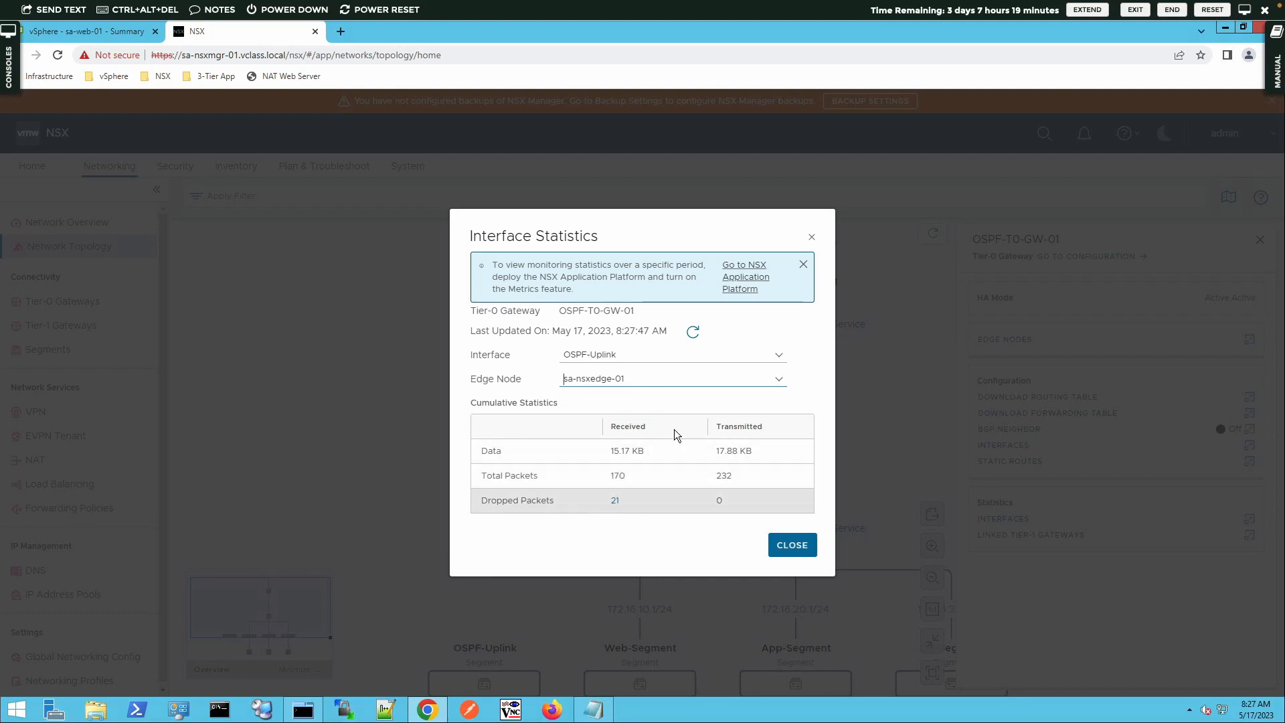
{"action": "left_click", "coordinate": [788, 545]}
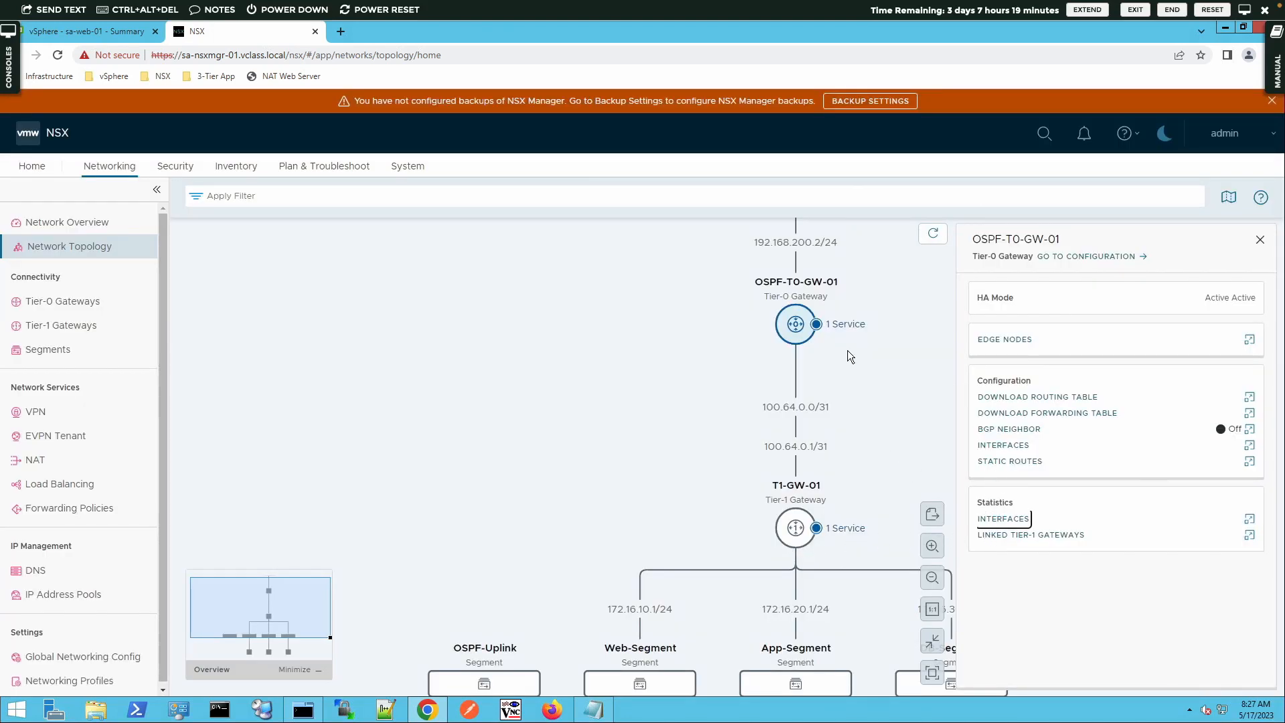
Open the Tier-0 gateway's fabric view and return to the network topology
{"action": "left_click", "coordinate": [794, 325]}
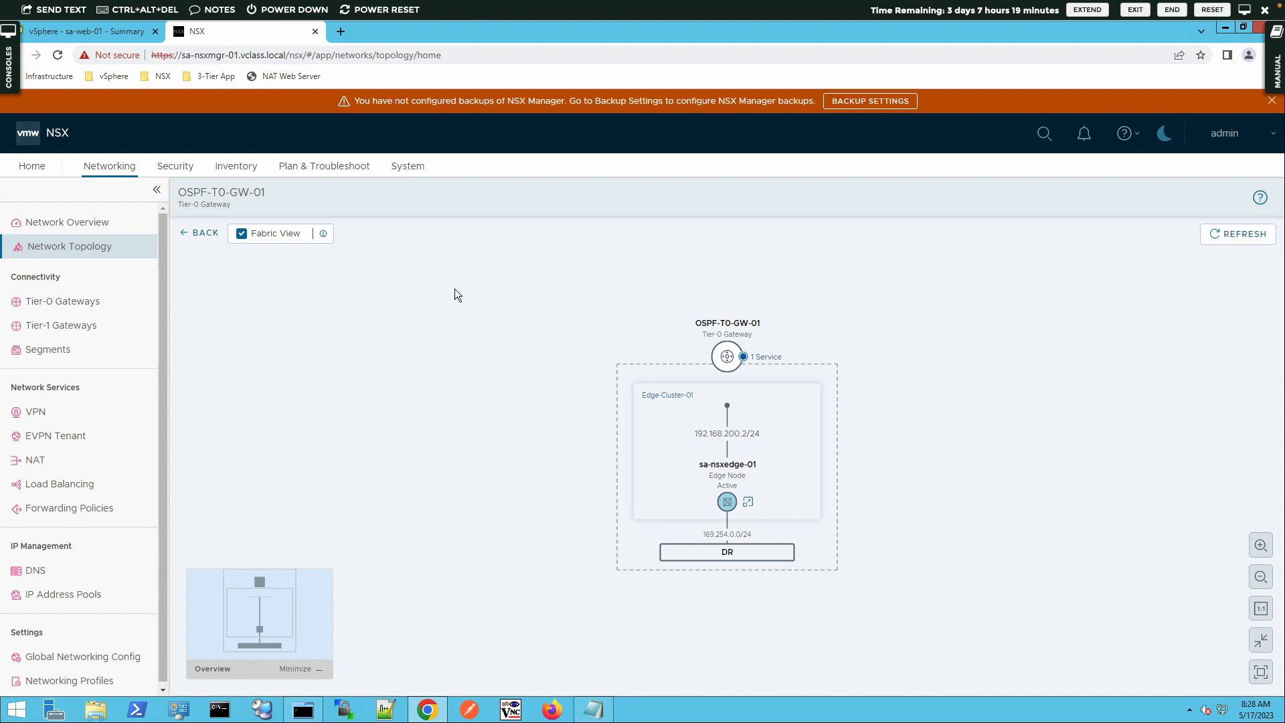
{"action": "left_click", "coordinate": [201, 235]}
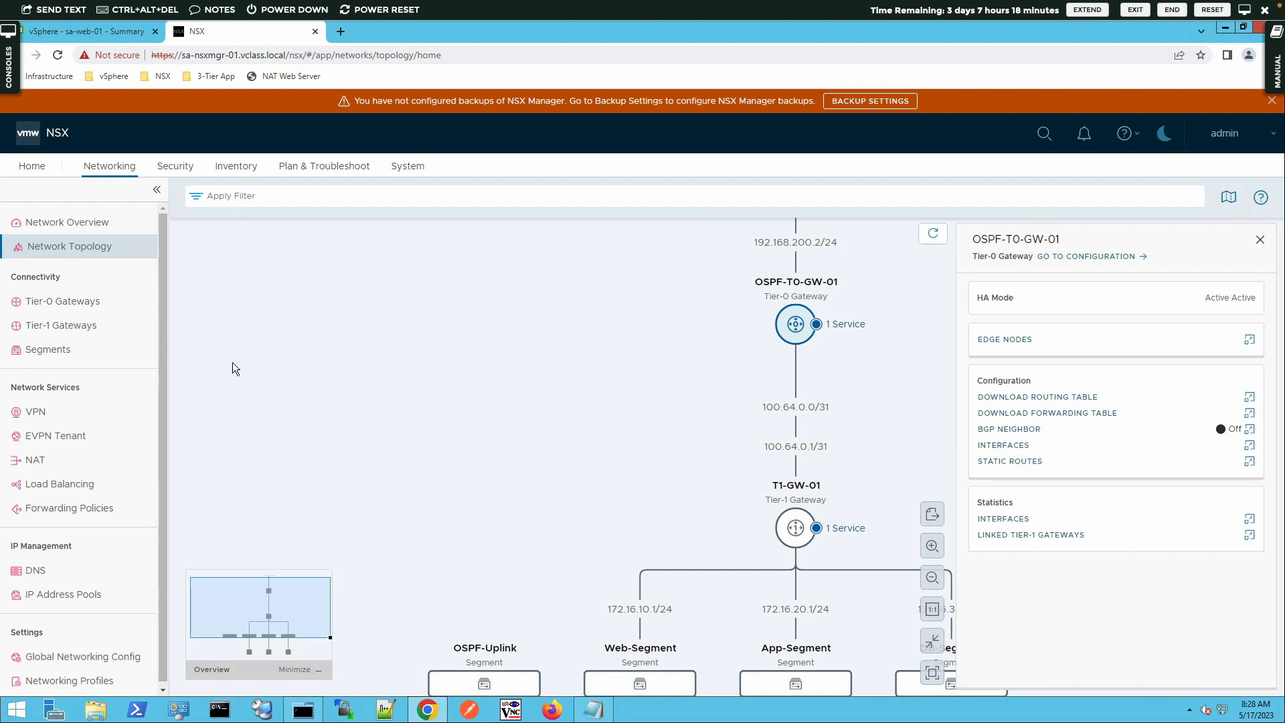
Switch to the vSphere Client, launch the sa-web-01 web console, and ping 192.168.200.2 with a count of 3
{"action": "left_click", "coordinate": [111, 34]}
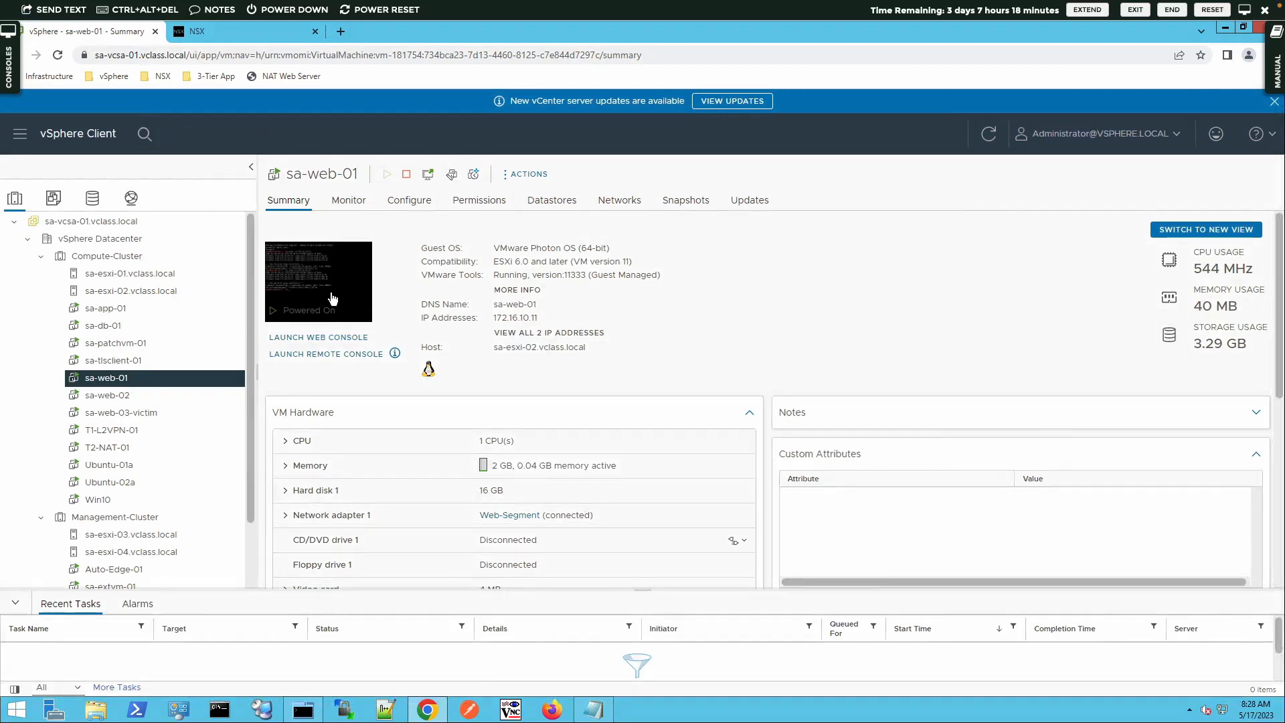
{"action": "left_click", "coordinate": [320, 337]}
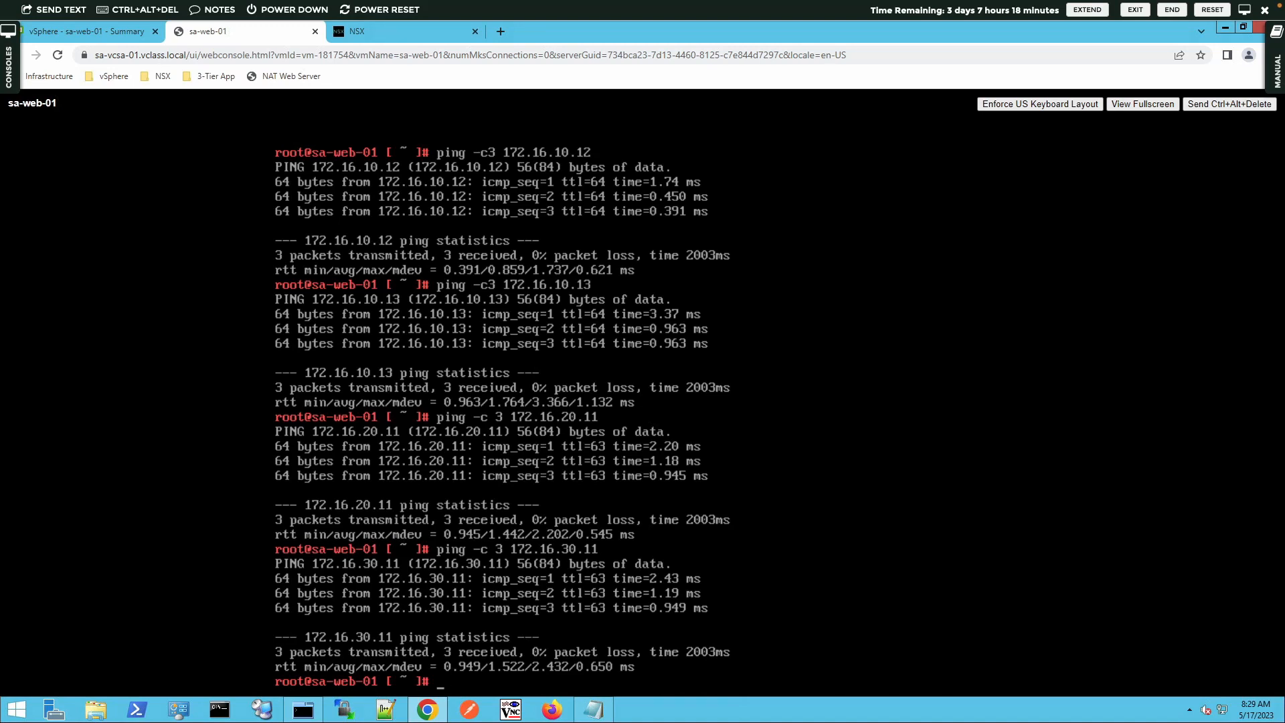
{"action": "type", "text": "ping 192.168.200.2"}
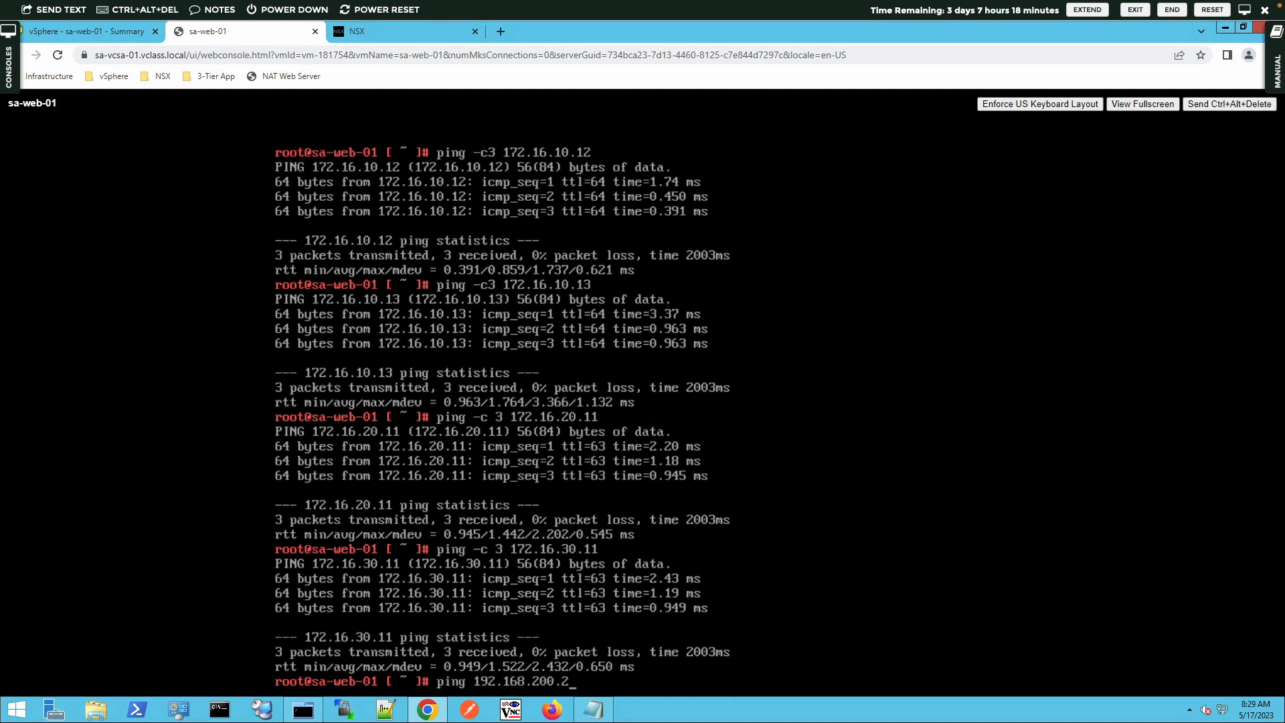
{"action": "key", "text": "Left"}
{"action": "key", "text": "Left"}
{"action": "key", "text": "Left"}
{"action": "key", "text": "Left"}
{"action": "key", "text": "Left"}
{"action": "key", "text": "Left"}
{"action": "key", "text": "Left"}
{"action": "key", "text": "Left"}
{"action": "key", "text": "Left"}
{"action": "type", "text": "-c 3"}
{"action": "key", "text": "Return"}
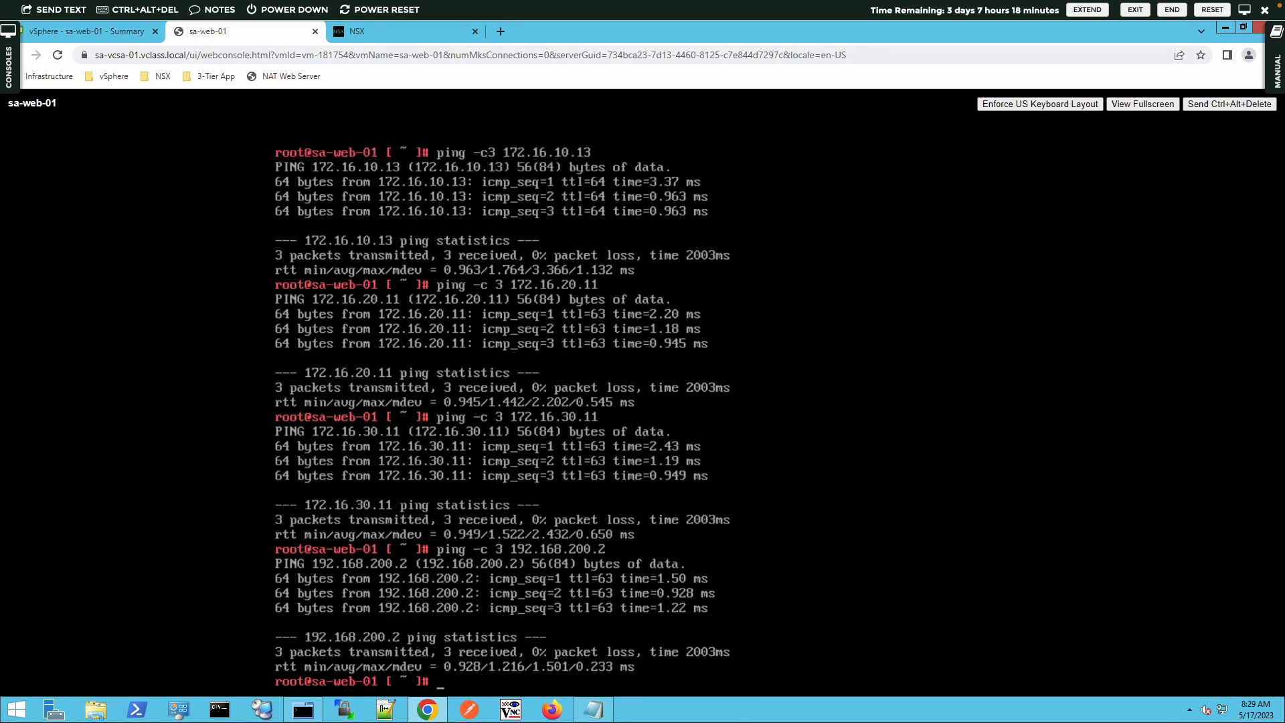
Re-run the ping with a count of 3 against 192.168.210.2
{"action": "key", "text": "Up"}
{"action": "key", "text": "Left"}
{"action": "key", "text": "Left"}
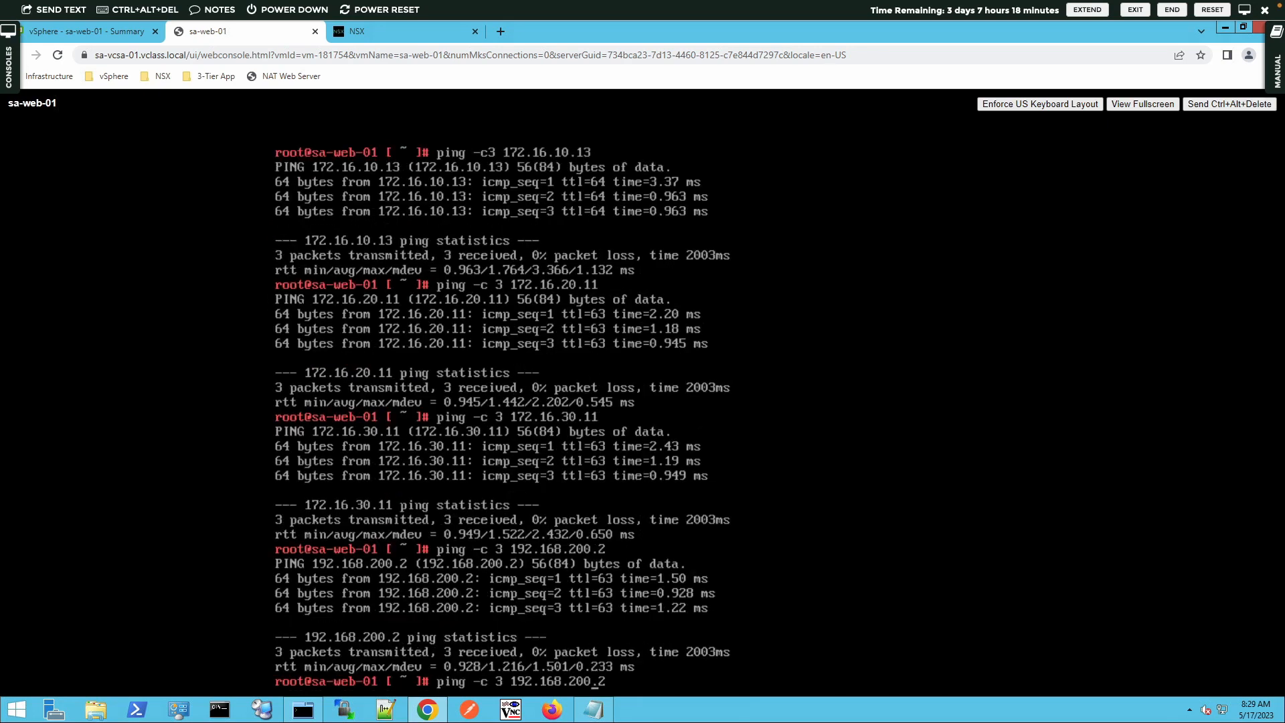
{"action": "key", "text": "BackSpace"}
{"action": "type", "text": "1"}
{"action": "key", "text": "Return"}
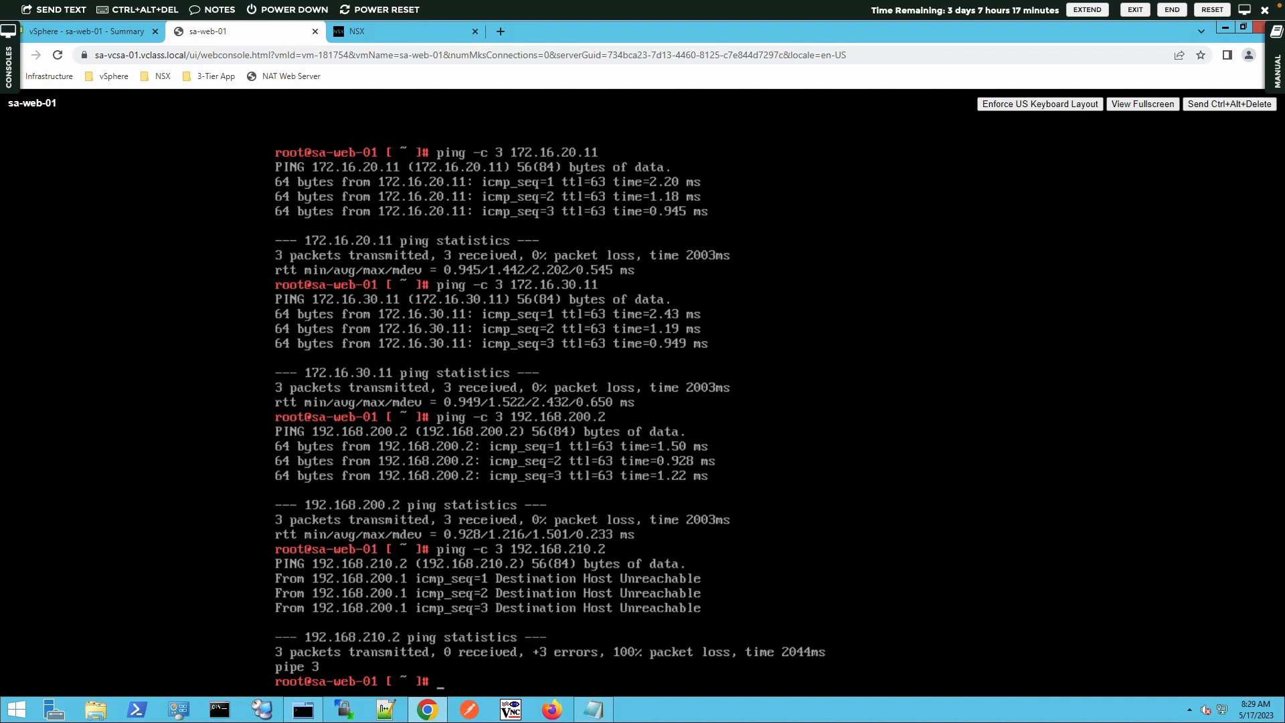
Ping 172.20.10.80 with a count of 3 from the sa-web-01 console
{"action": "type", "text": "ping 172.20.10.80"}
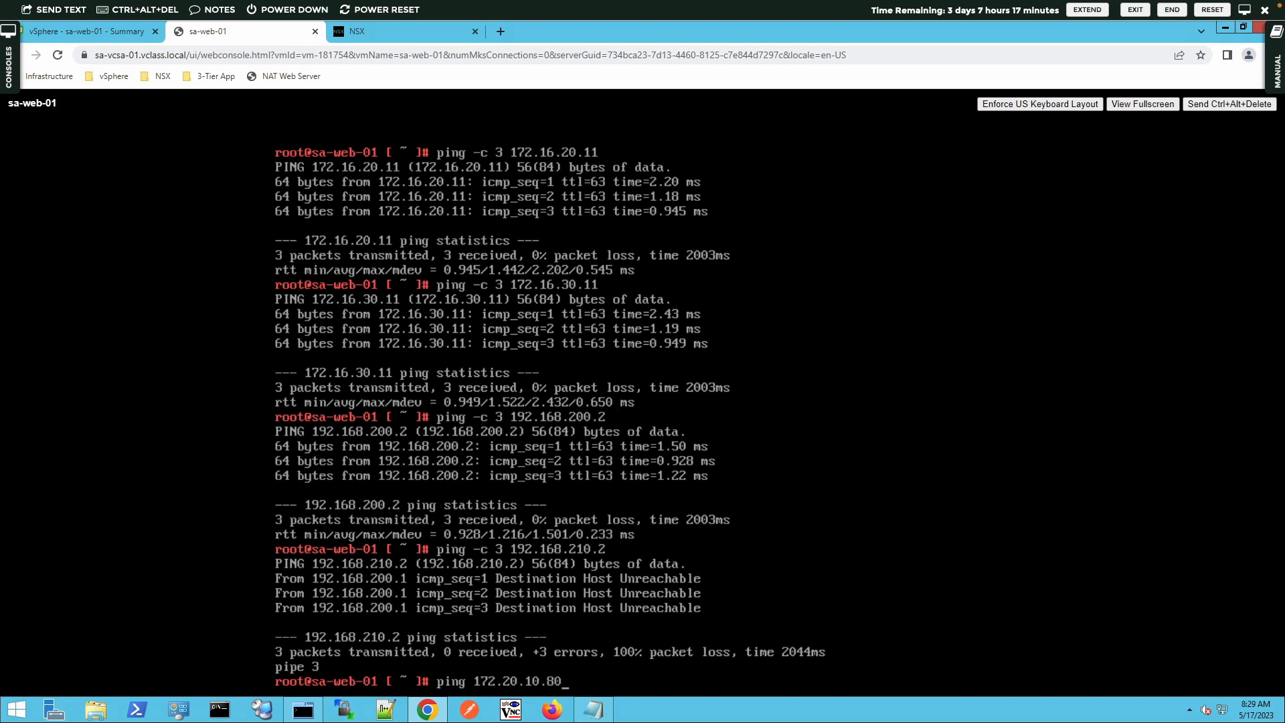
{"action": "key", "text": "Left"}
{"action": "key", "text": "Left"}
{"action": "key", "text": "Left"}
{"action": "key", "text": "Left"}
{"action": "key", "text": "Left"}
{"action": "key", "text": "Left"}
{"action": "key", "text": "Left"}
{"action": "key", "text": "Left"}
{"action": "key", "text": "Left"}
{"action": "key", "text": "Left"}
{"action": "type", "text": "-c 3"}
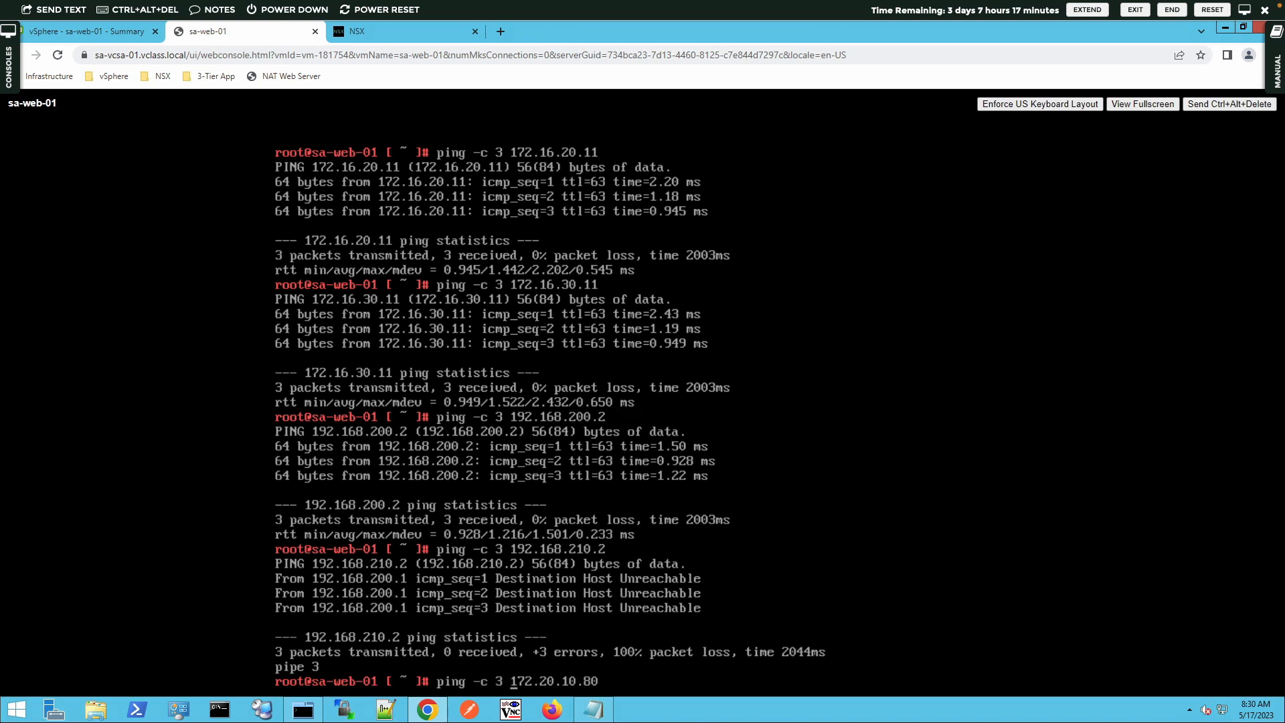
{"action": "key", "text": "Return"}
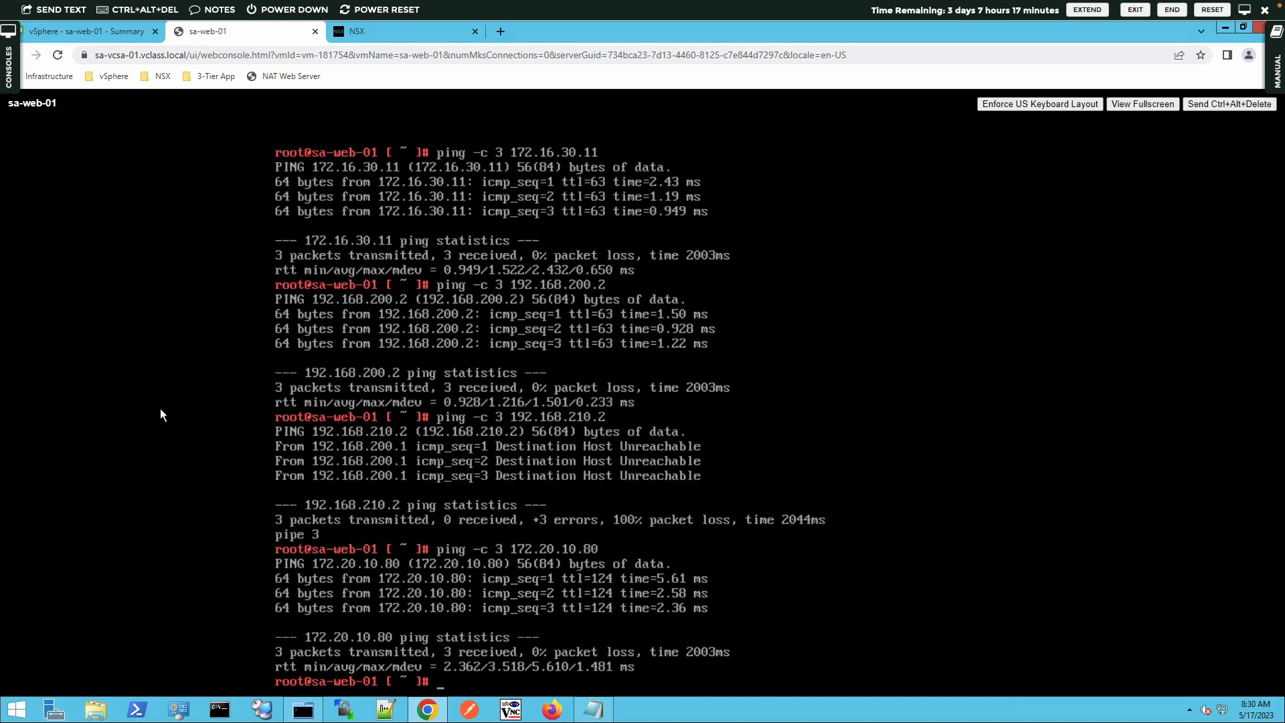
Open the Windows command prompt and ping 172.16.10.11
{"action": "left_click", "coordinate": [217, 708]}
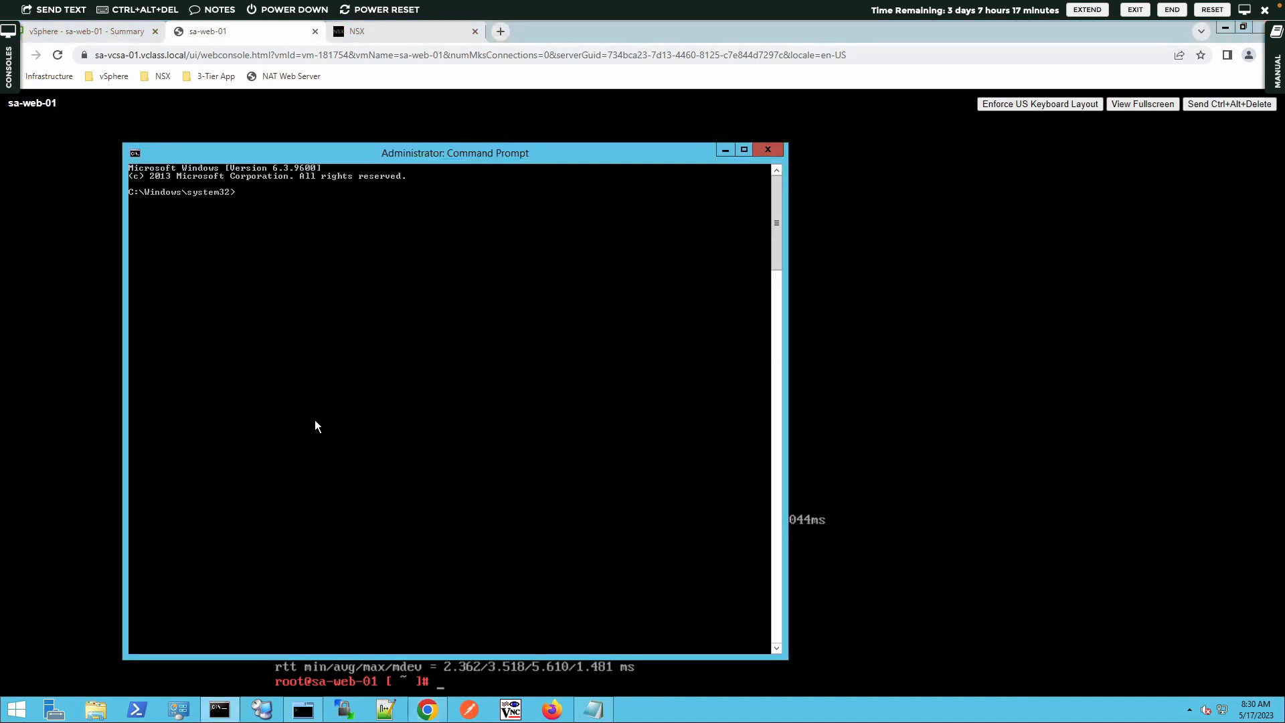
{"action": "type", "text": "ping 172.16.10.11"}
{"action": "key", "text": "Return"}
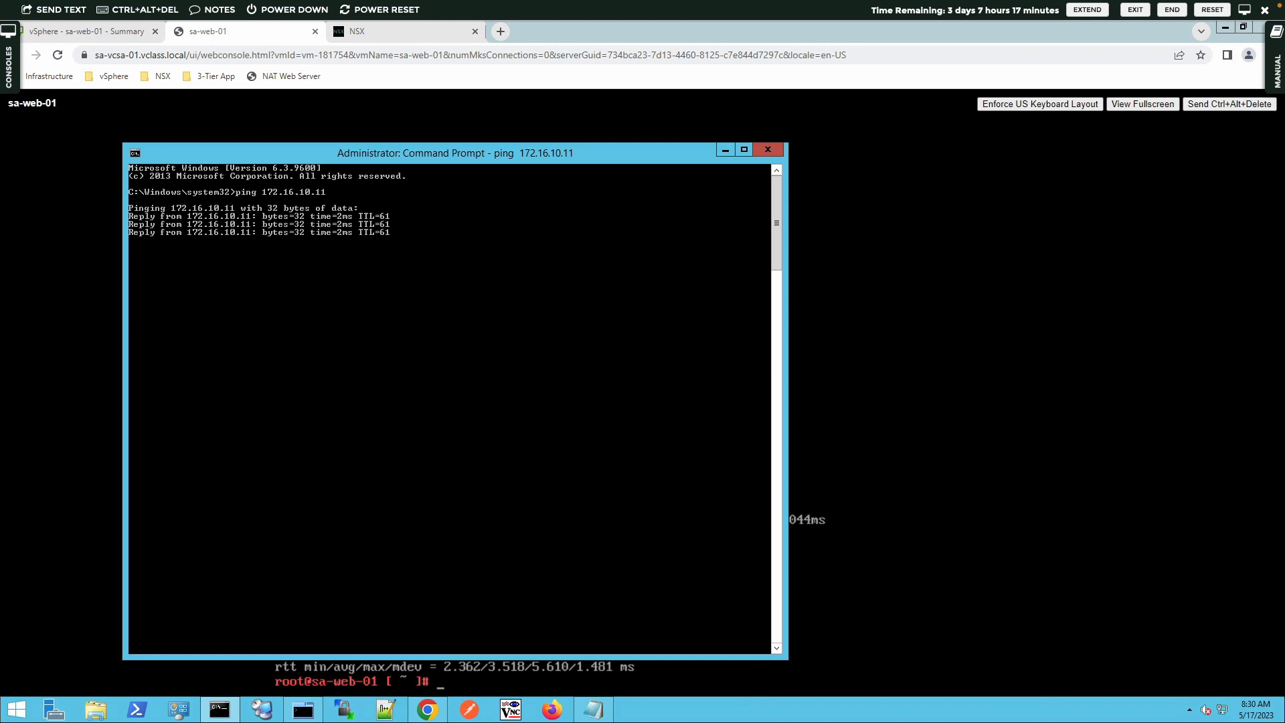
Repeat the command prompt ping against 172.16.20.11 and then 172.16.30.11
{"action": "key", "text": "Up"}
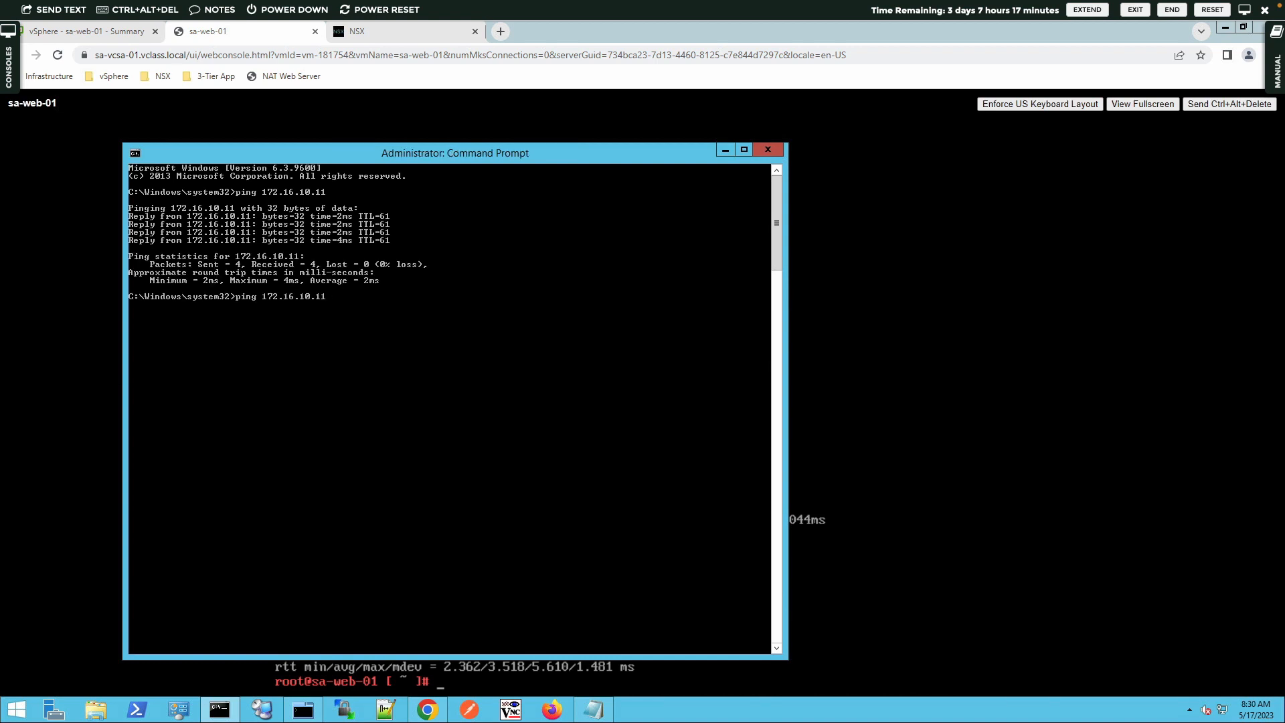
{"action": "key", "text": "BackSpace"}
{"action": "type", "text": "2"}
{"action": "key", "text": "Return"}
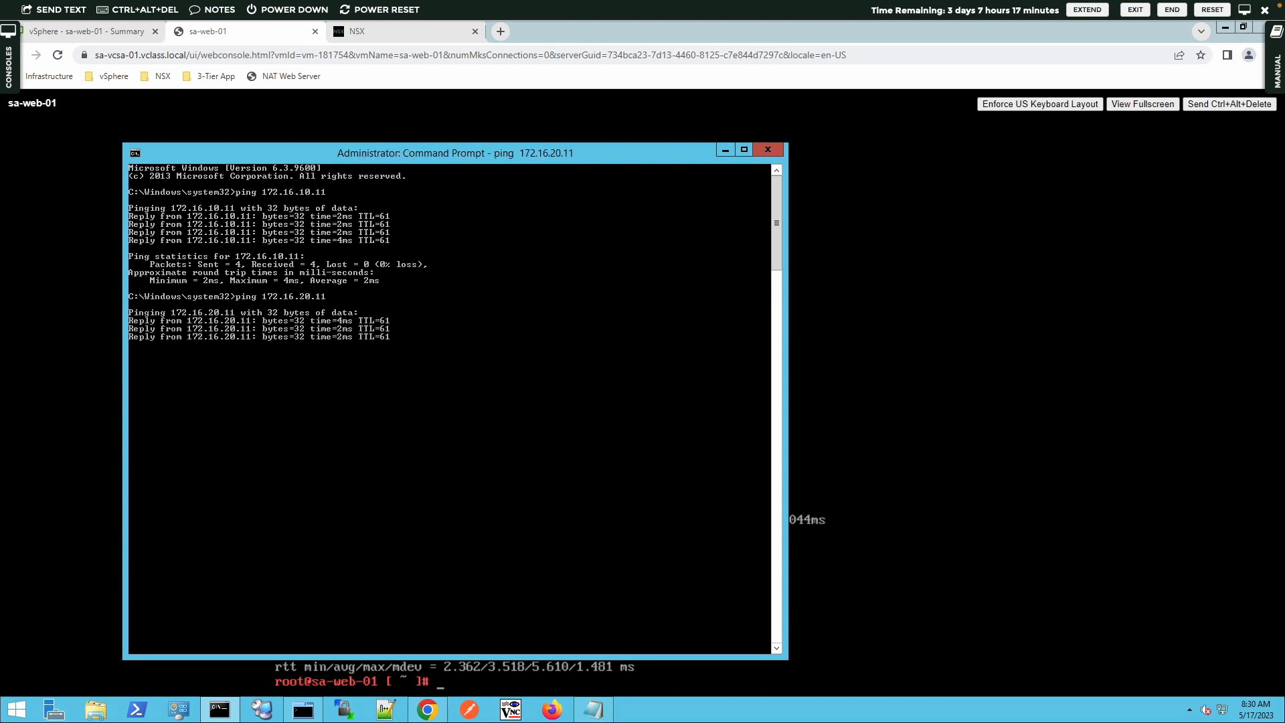
{"action": "key", "text": "Up"}
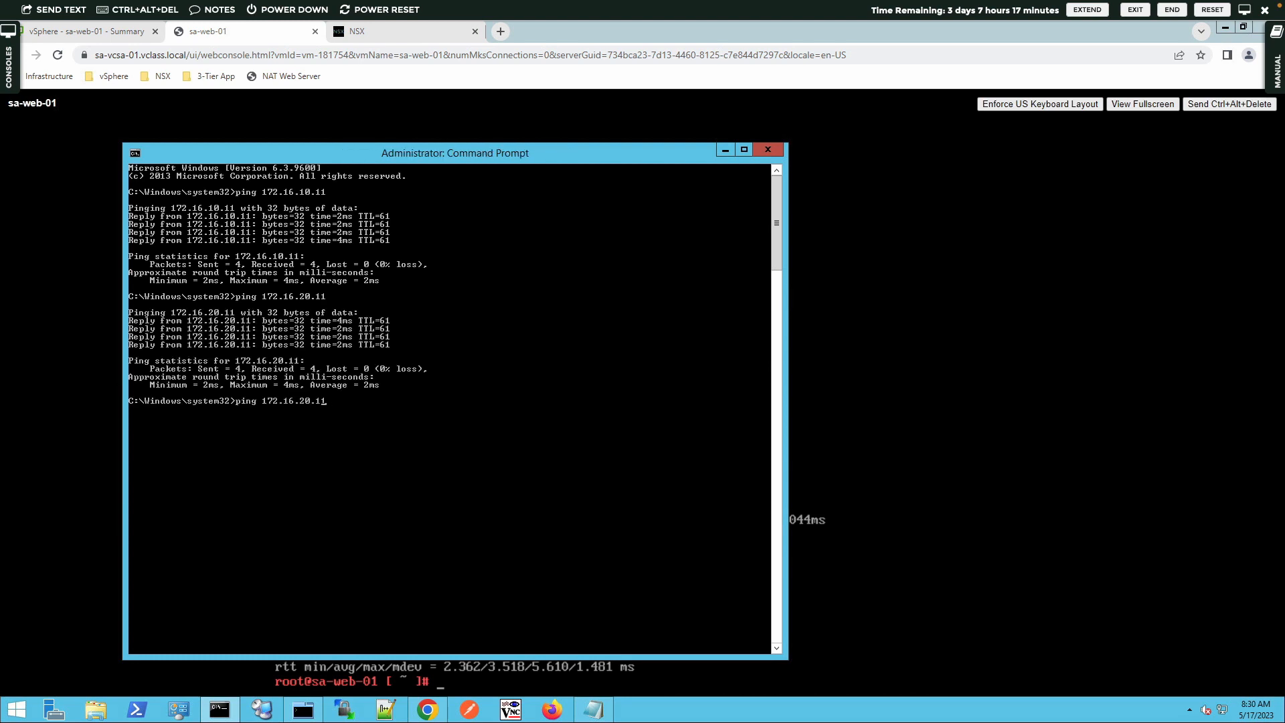
{"action": "key", "text": "BackSpace"}
{"action": "type", "text": "3"}
{"action": "key", "text": "Return"}
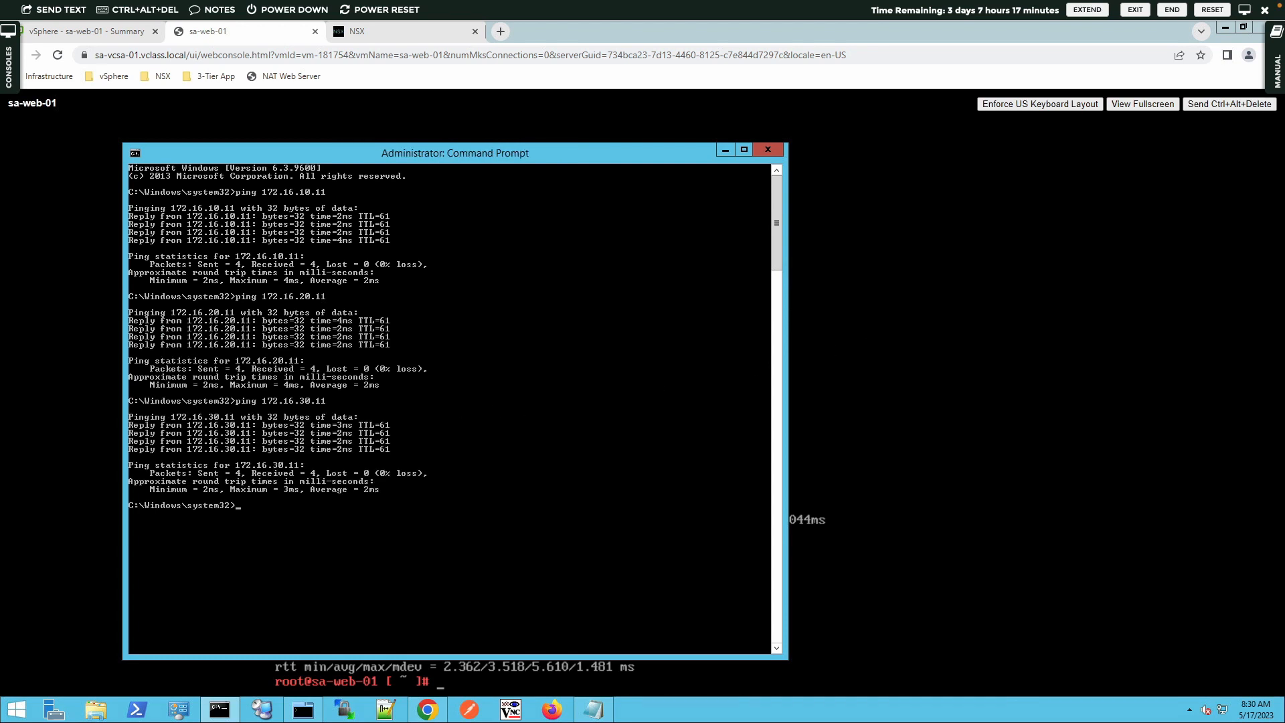
Open the 3-Tier App Access bookmark in a new tab, proceed past the certificate warning, and browse the database page
{"action": "left_click", "coordinate": [498, 26]}
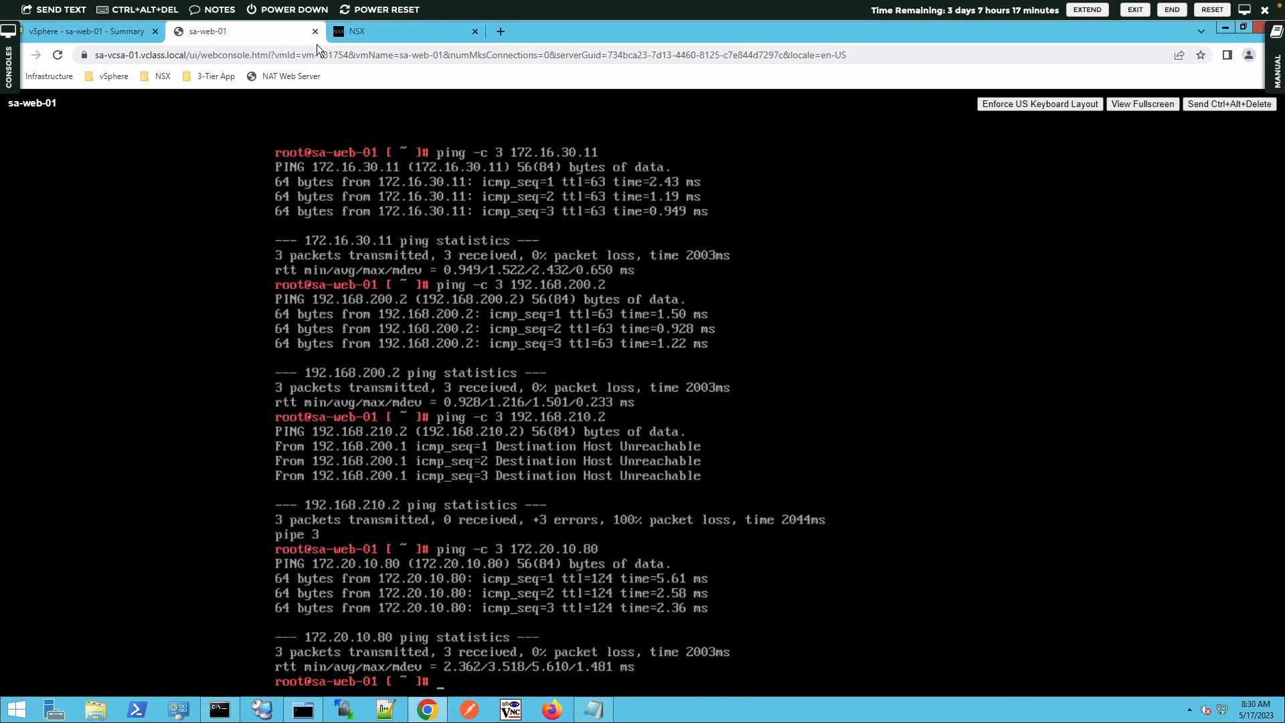
{"action": "left_click", "coordinate": [500, 28]}
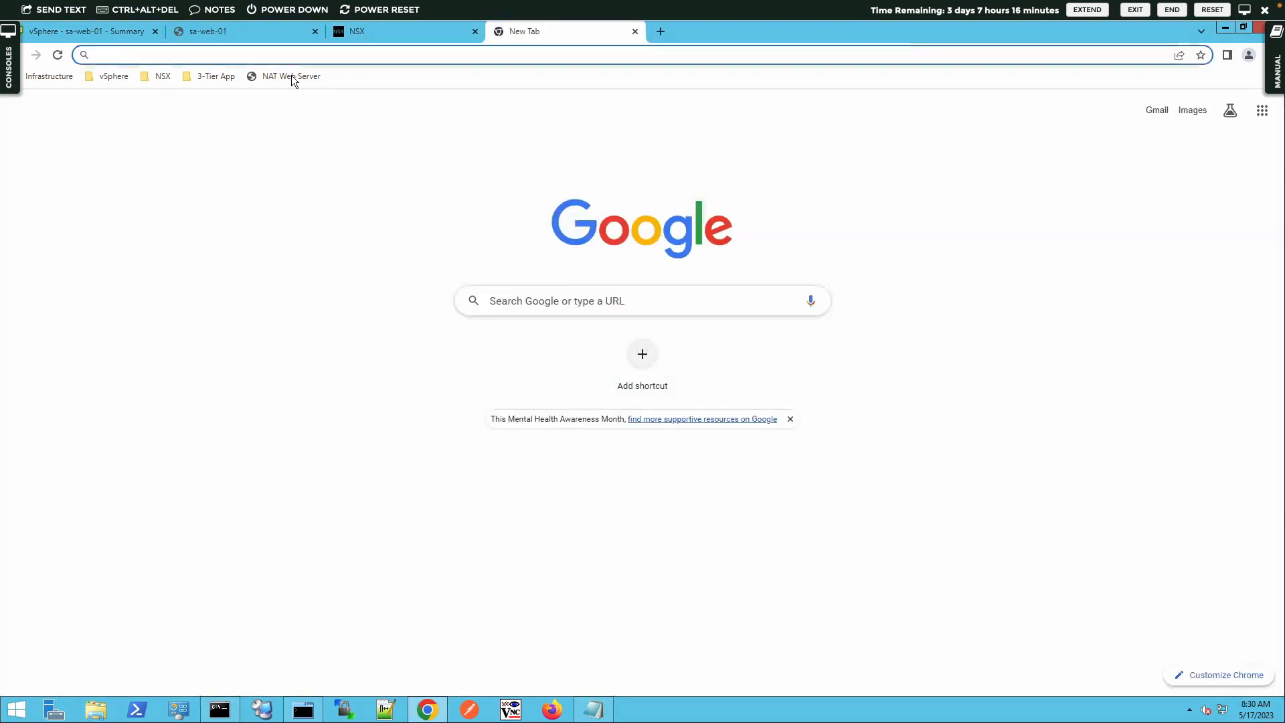
{"action": "left_click", "coordinate": [218, 77]}
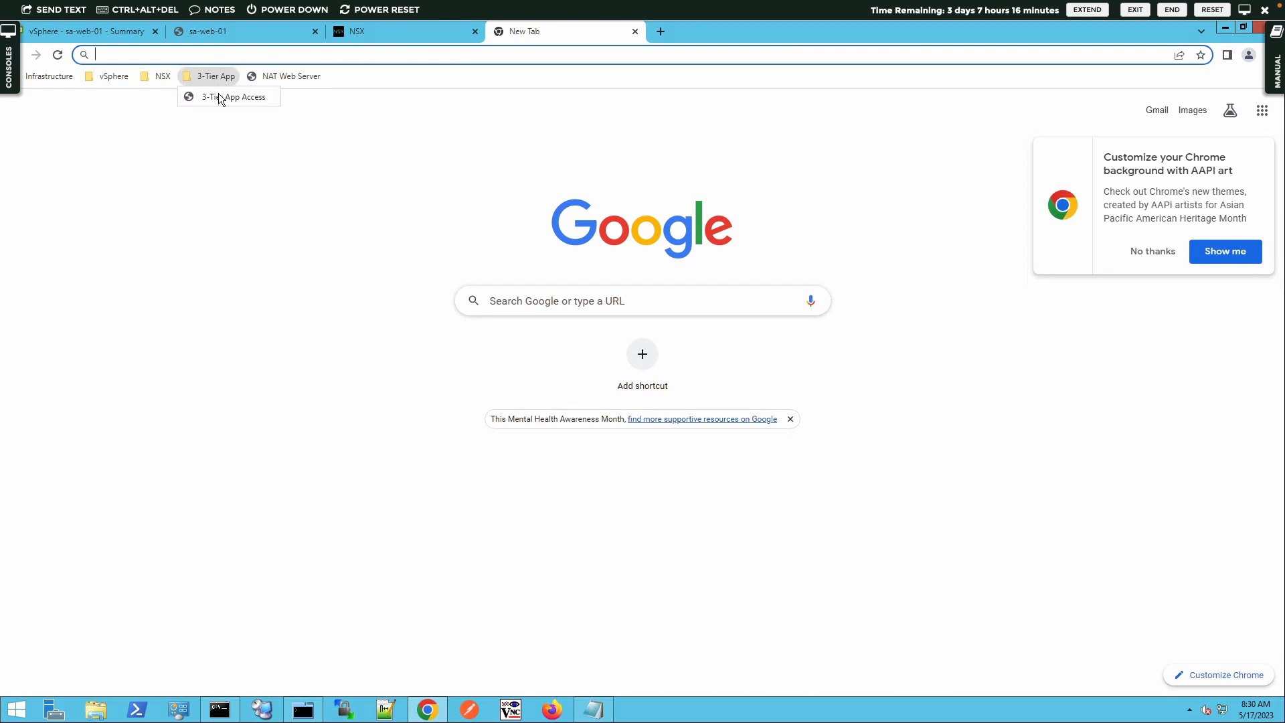
{"action": "left_click", "coordinate": [218, 96]}
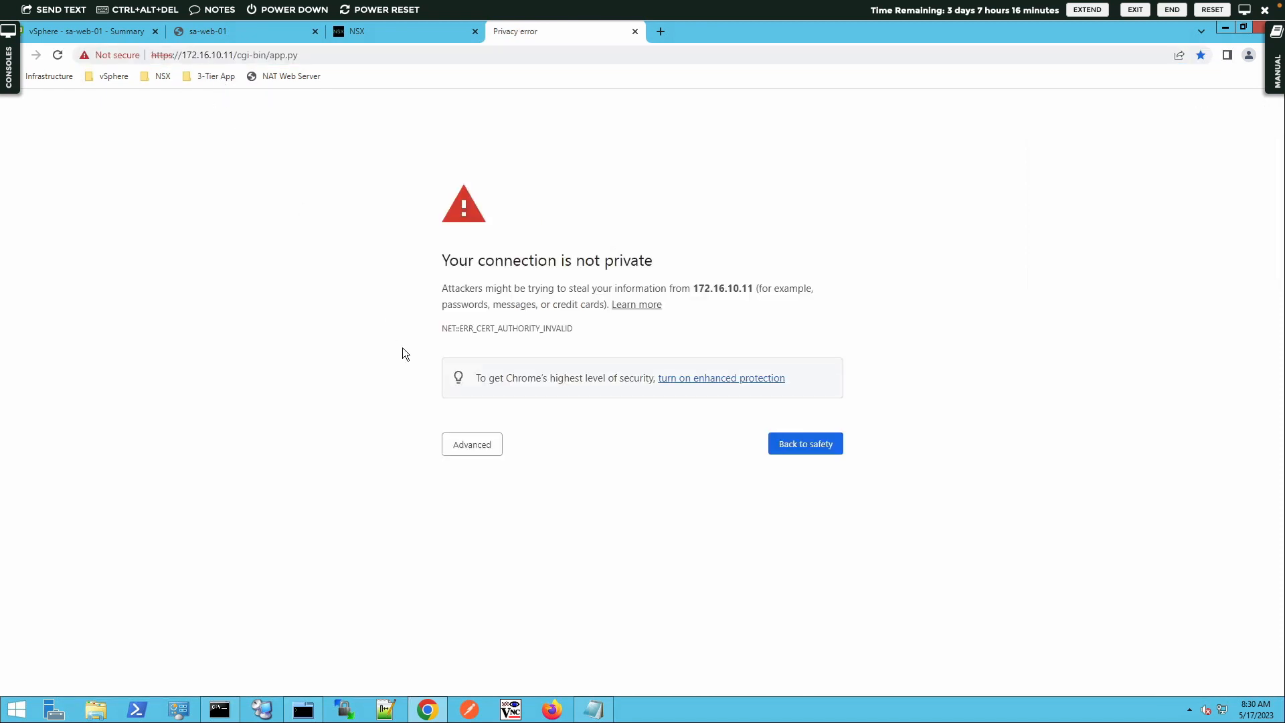
{"action": "left_click", "coordinate": [467, 448]}
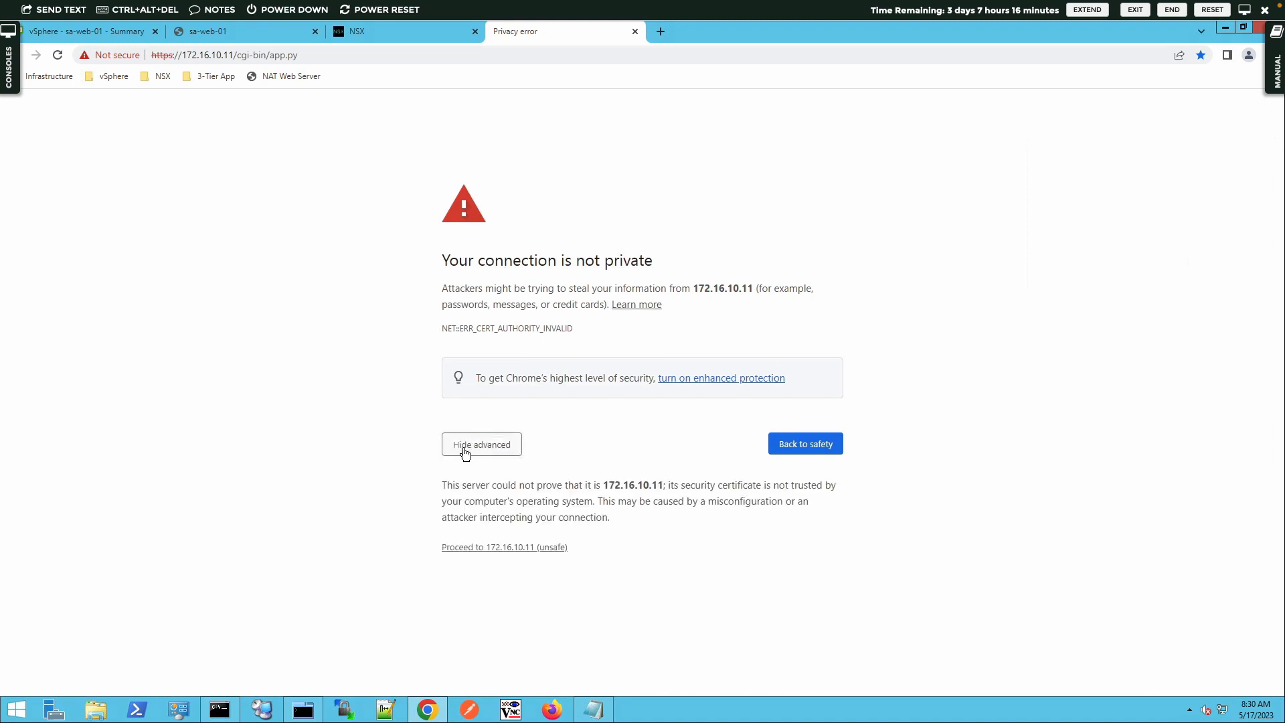
{"action": "left_click", "coordinate": [479, 548]}
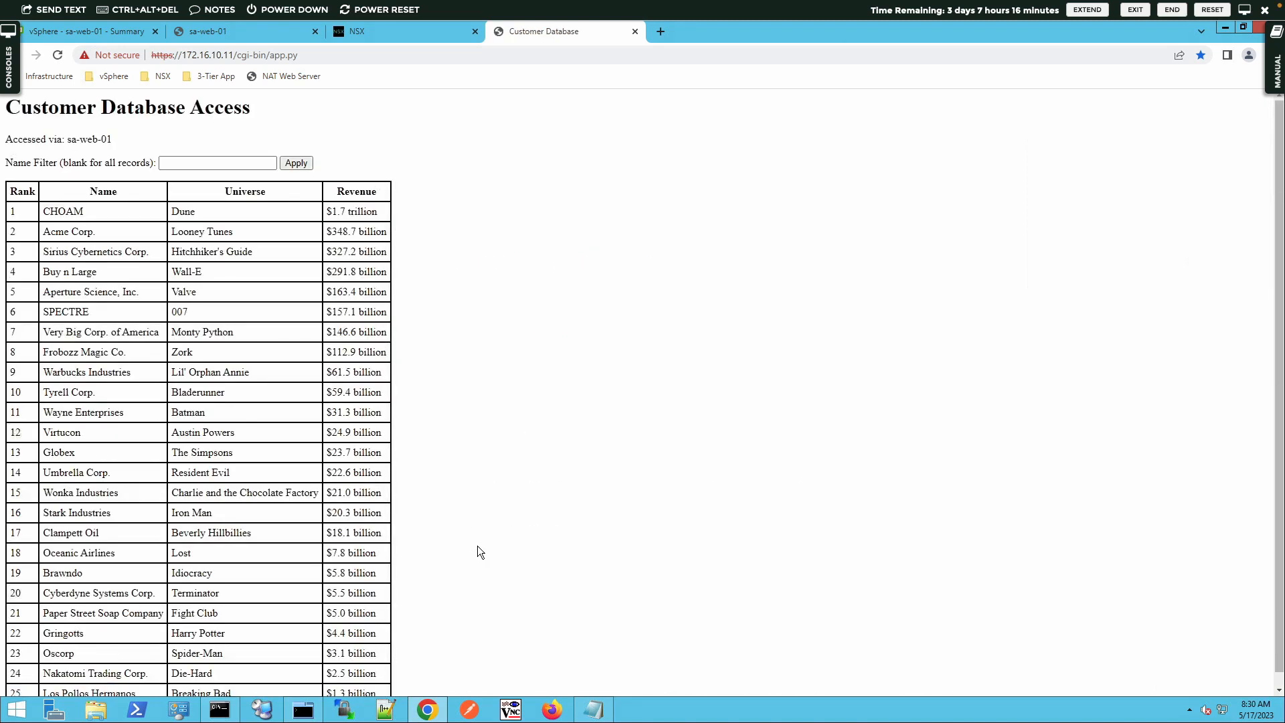
{"action": "scroll", "coordinate": [478, 547], "scroll_direction": "down", "scroll_amount": 1}
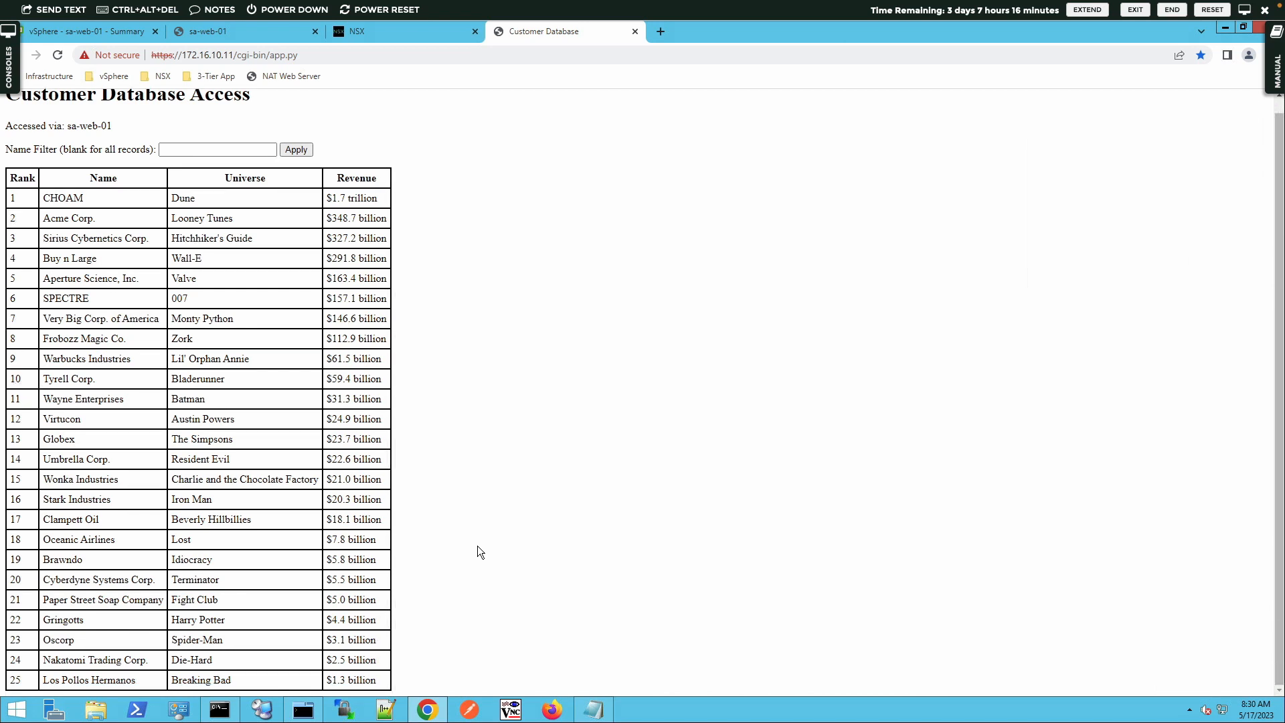
{"action": "scroll", "coordinate": [476, 545], "scroll_direction": "up", "scroll_amount": 1}
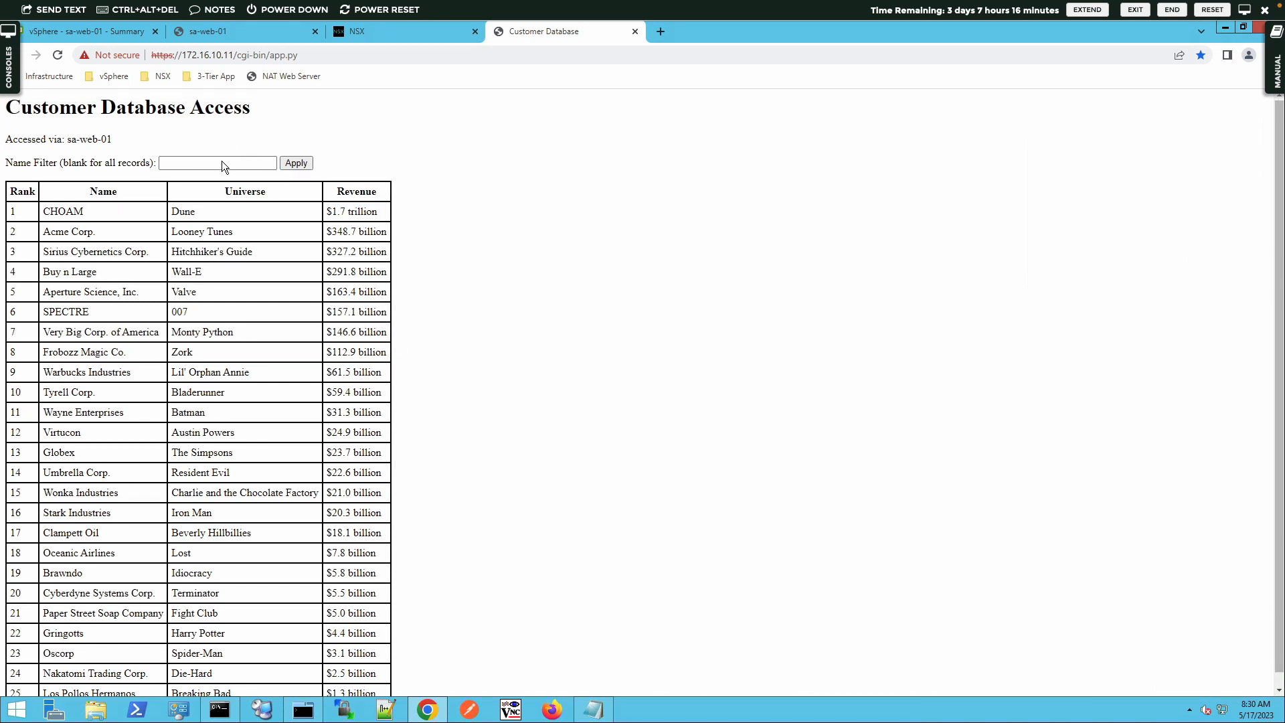